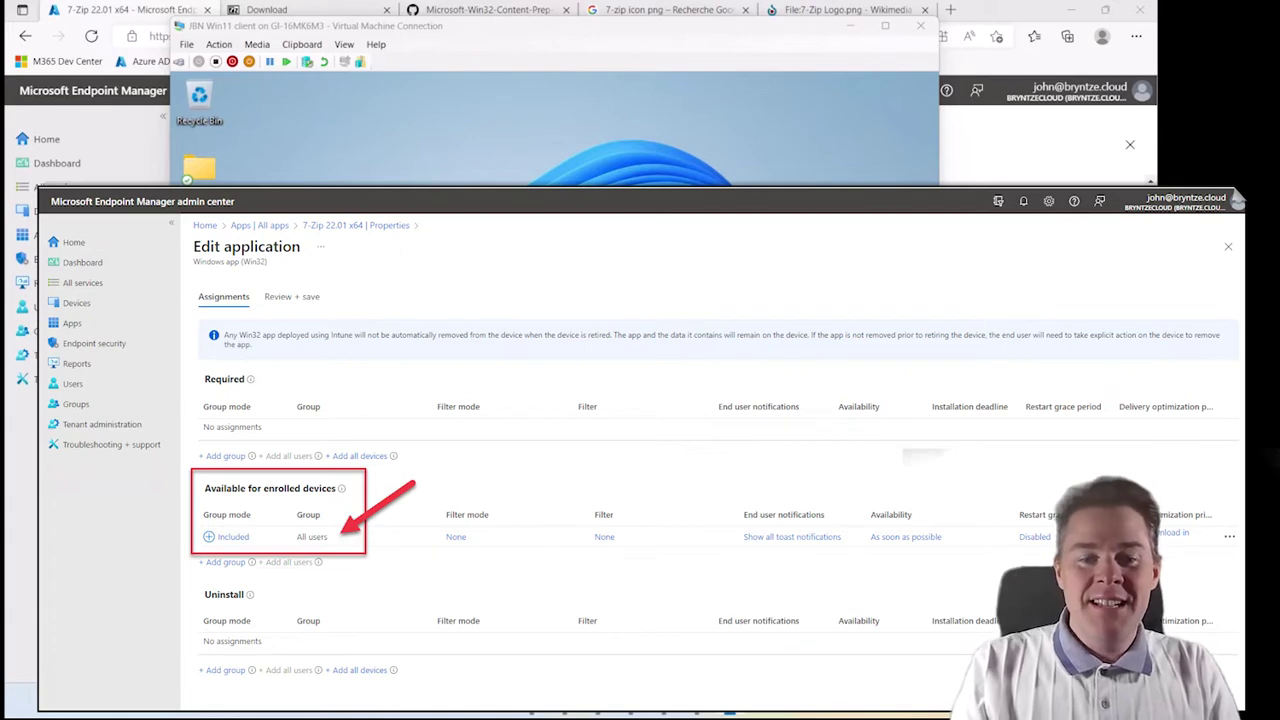
- Search the VM's Start menu for 'compa' to find Company Portal
key(super)
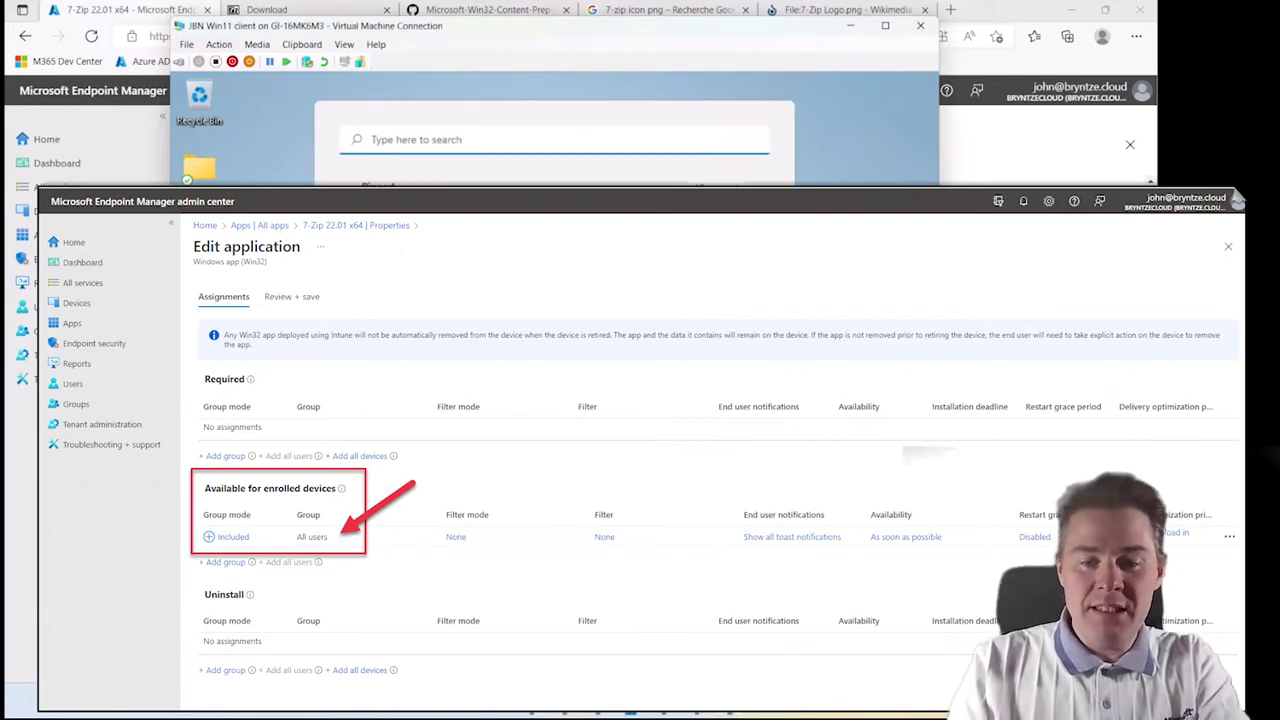
text(compa)
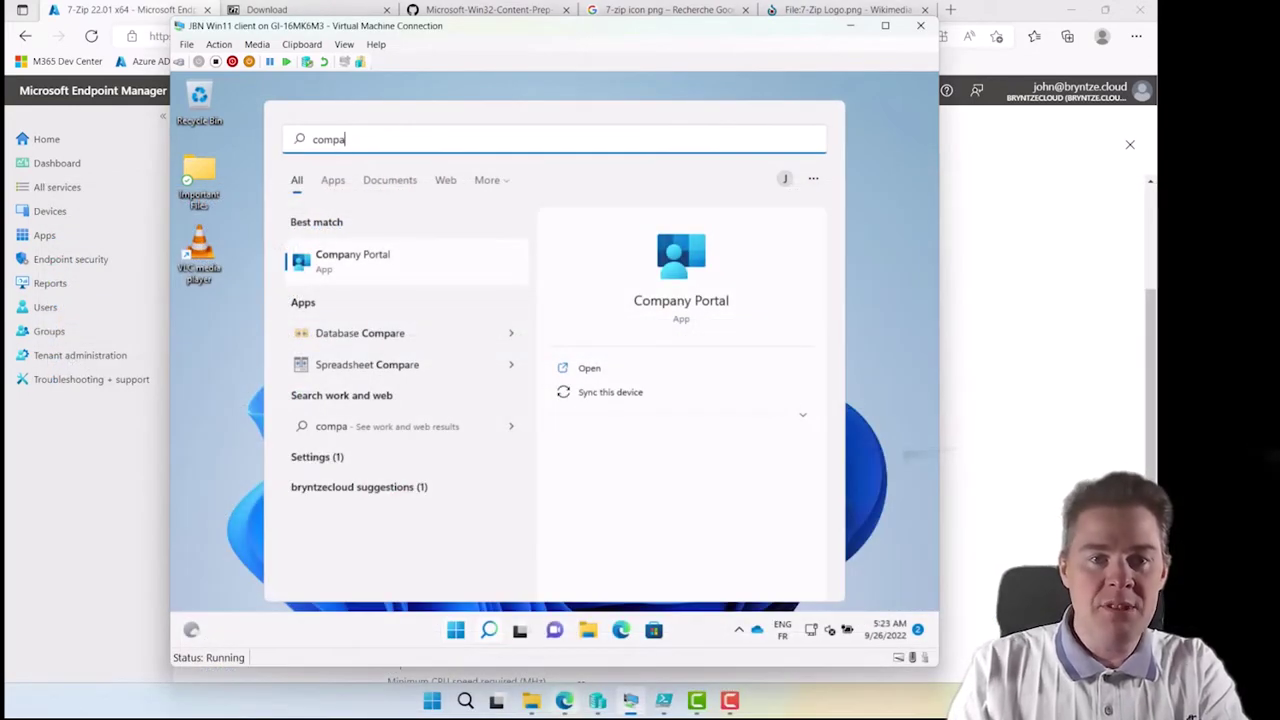
- Launch Company Portal and try installing 7-Zip 22.01 x64, which reports Failed to install
click(341, 264)
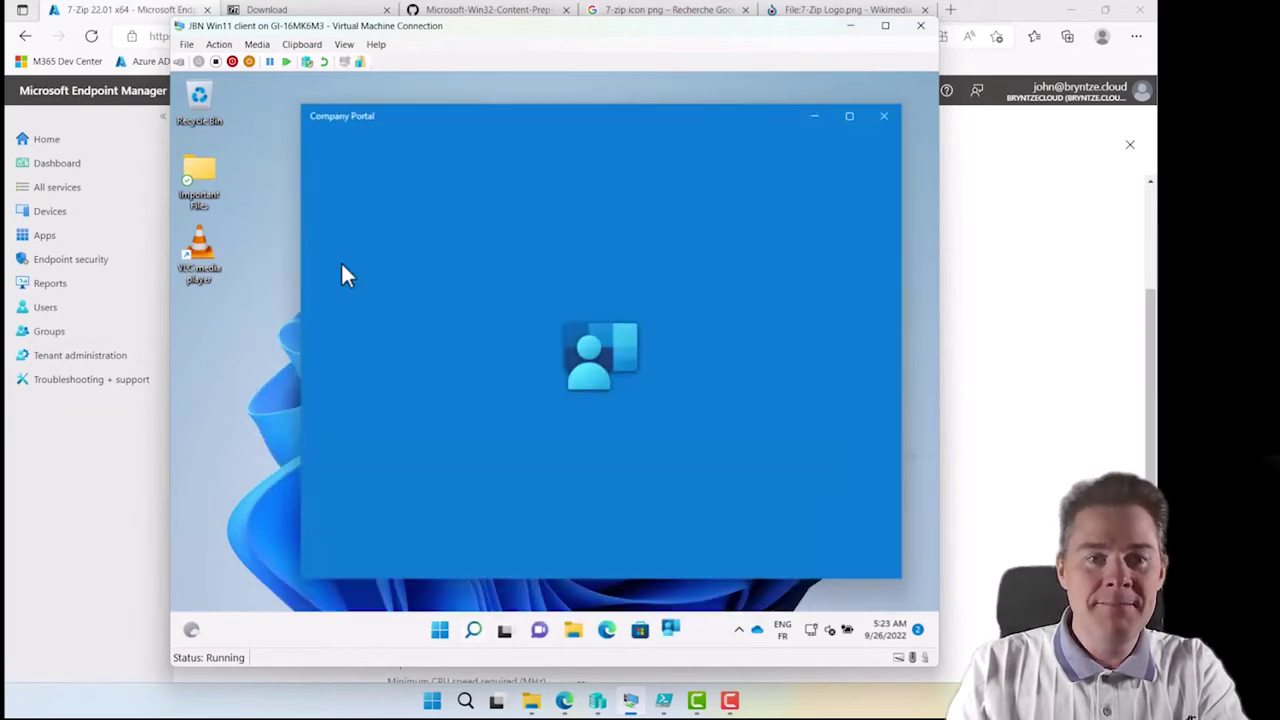
drag(620, 128, 544, 153)
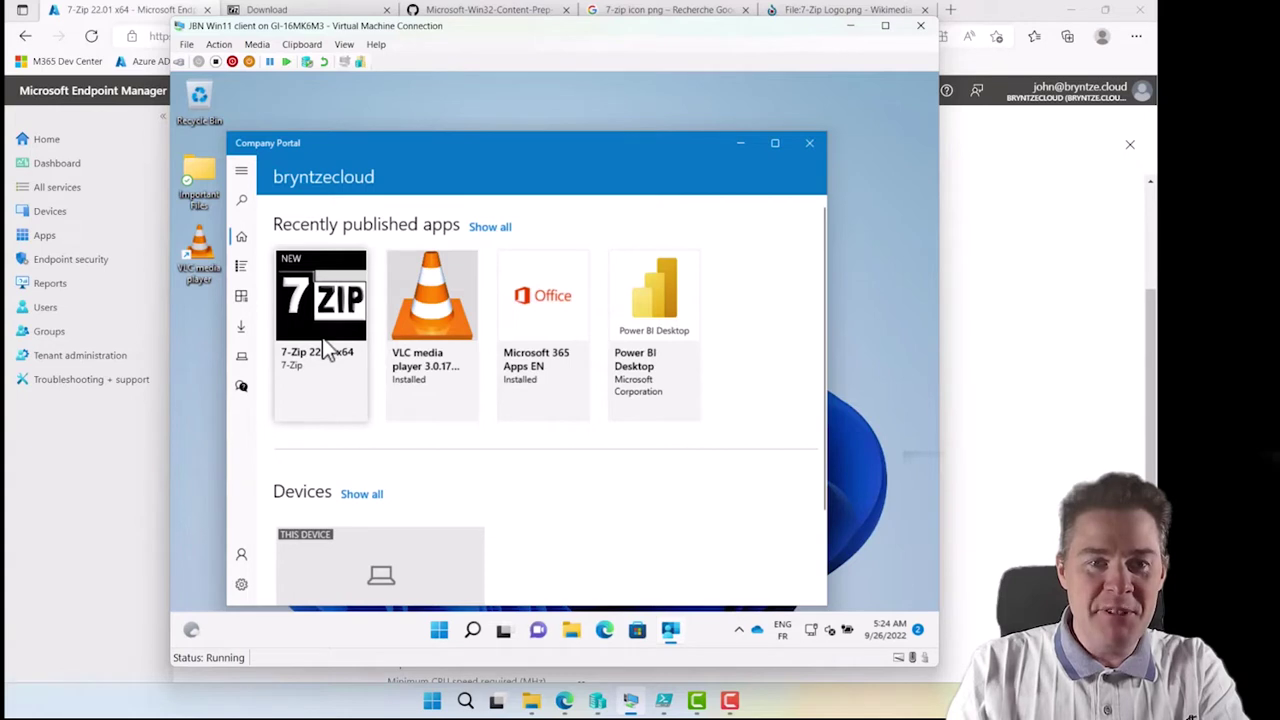
click(323, 342)
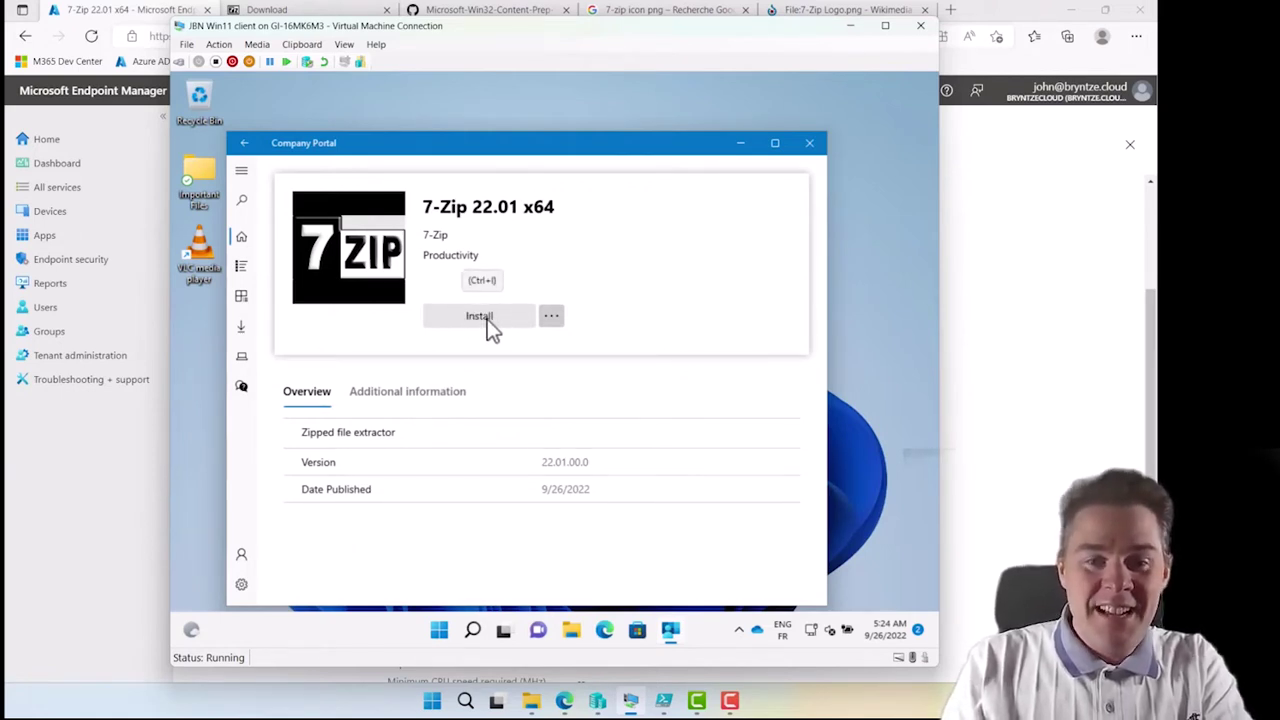
click(487, 319)
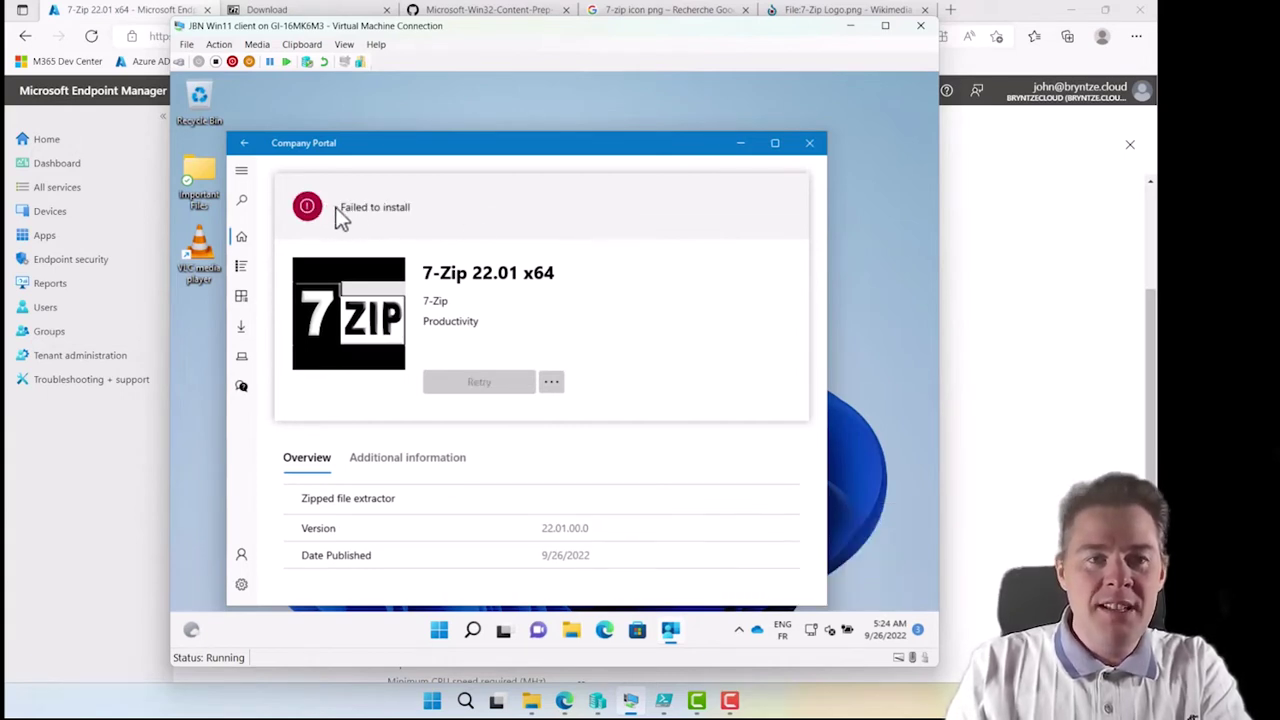
click(91, 484)
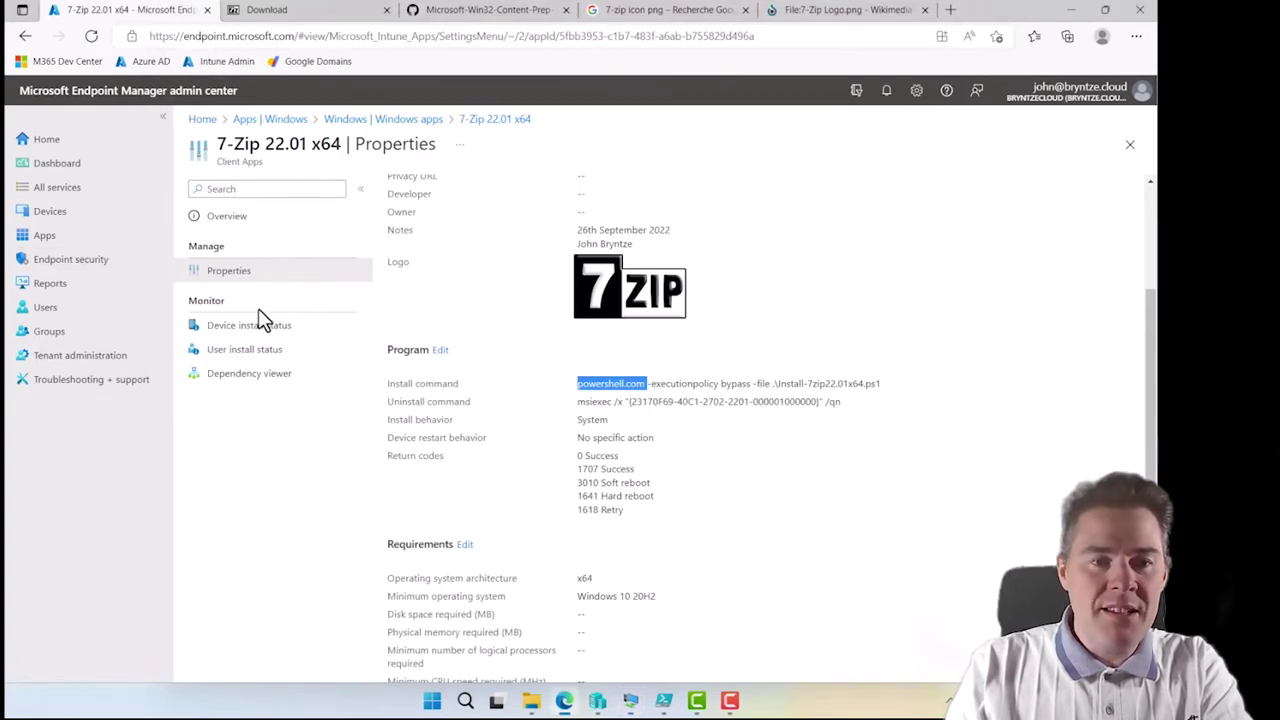
click(239, 336)
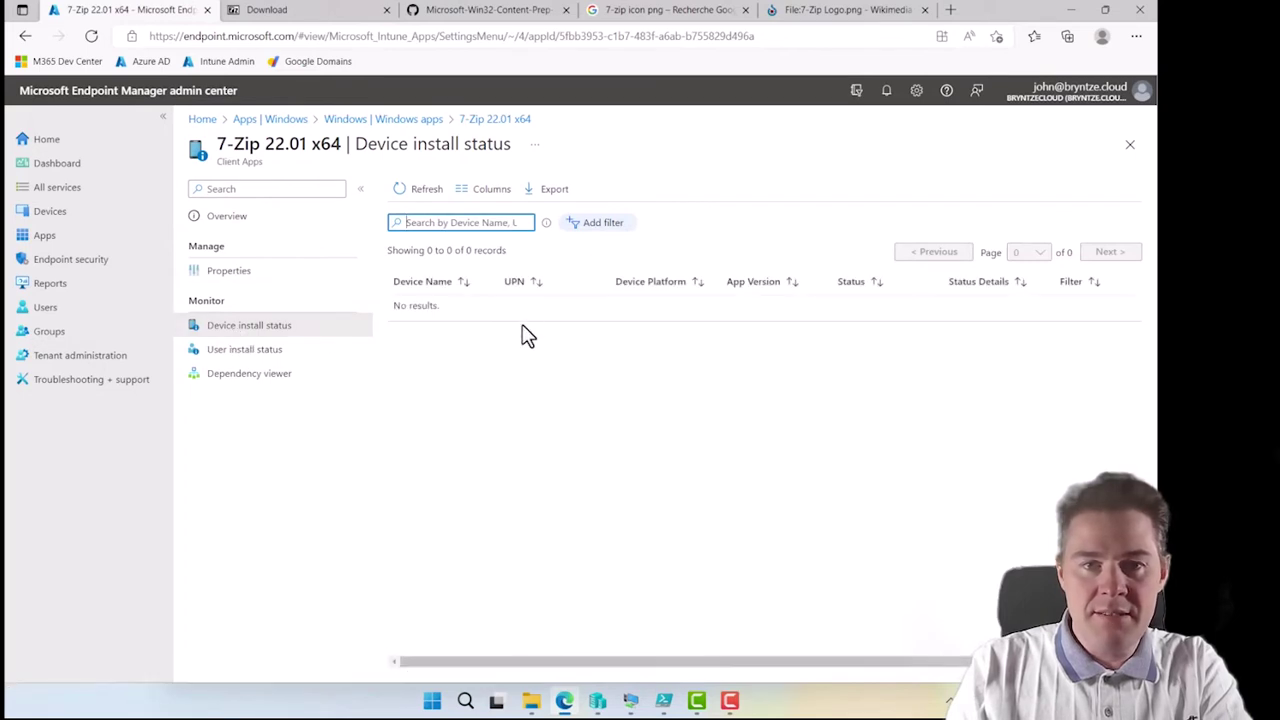
click(251, 358)
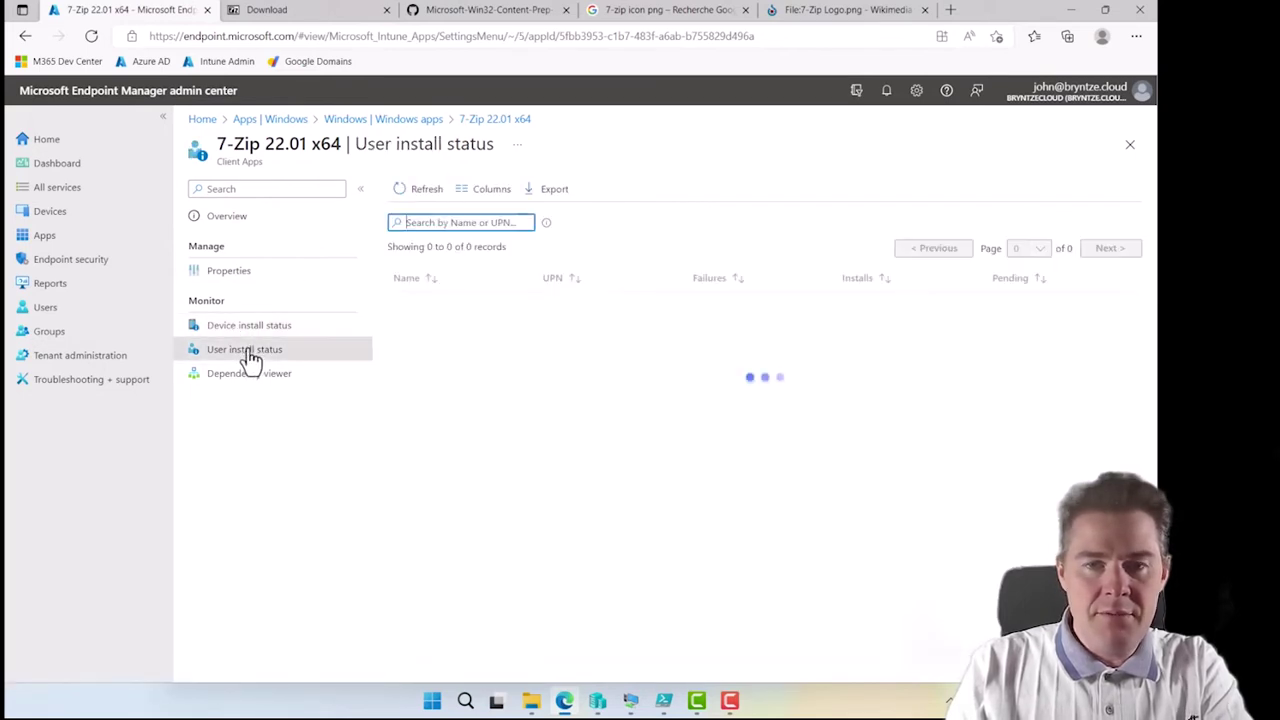
click(419, 195)
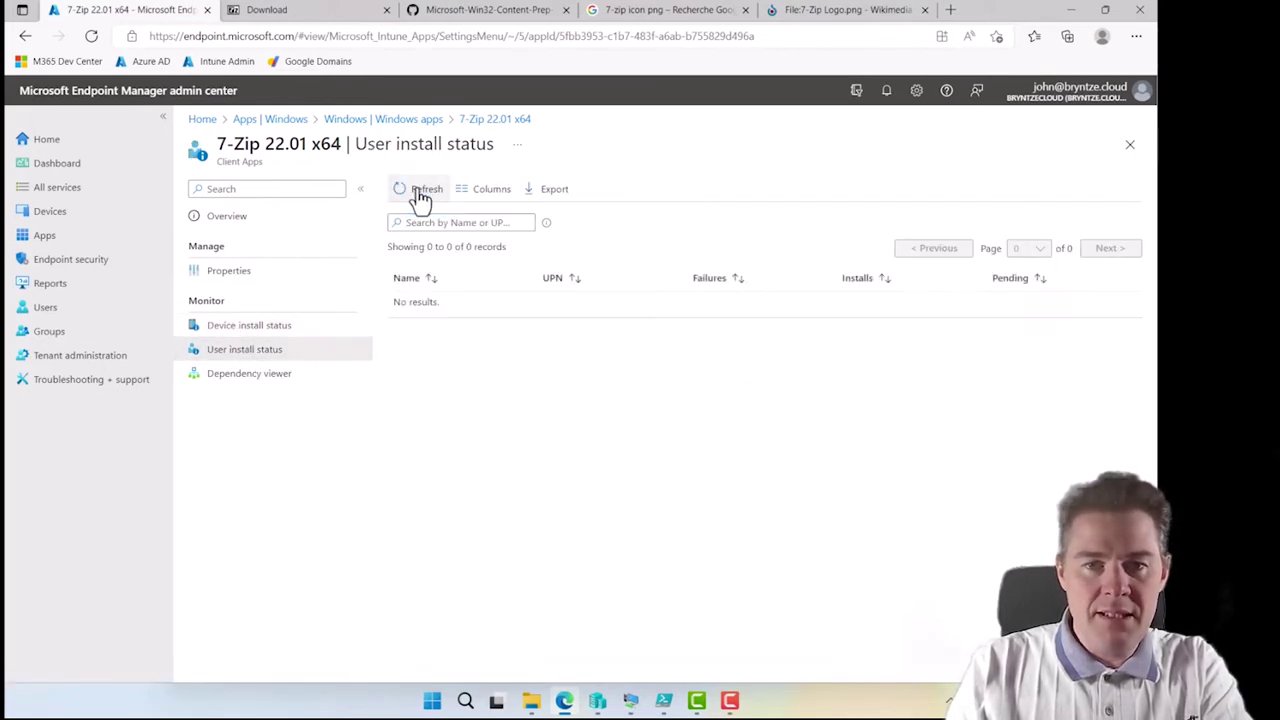
click(238, 229)
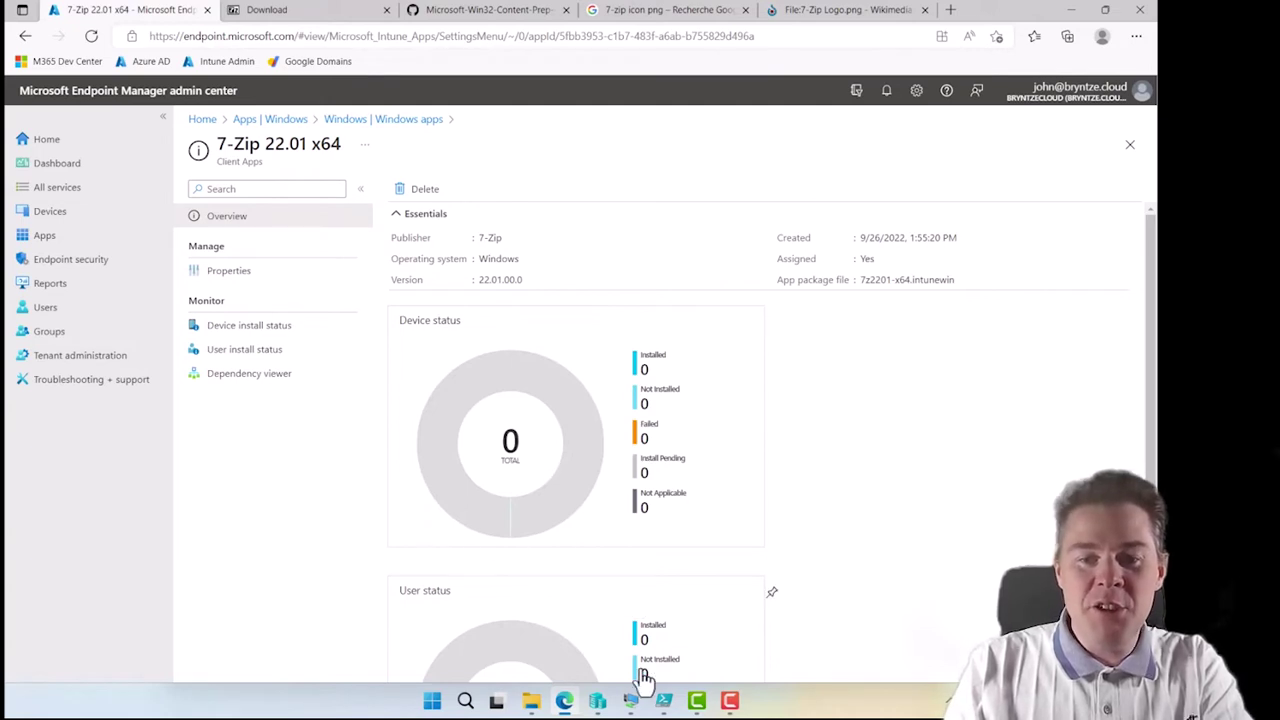
click(632, 705)
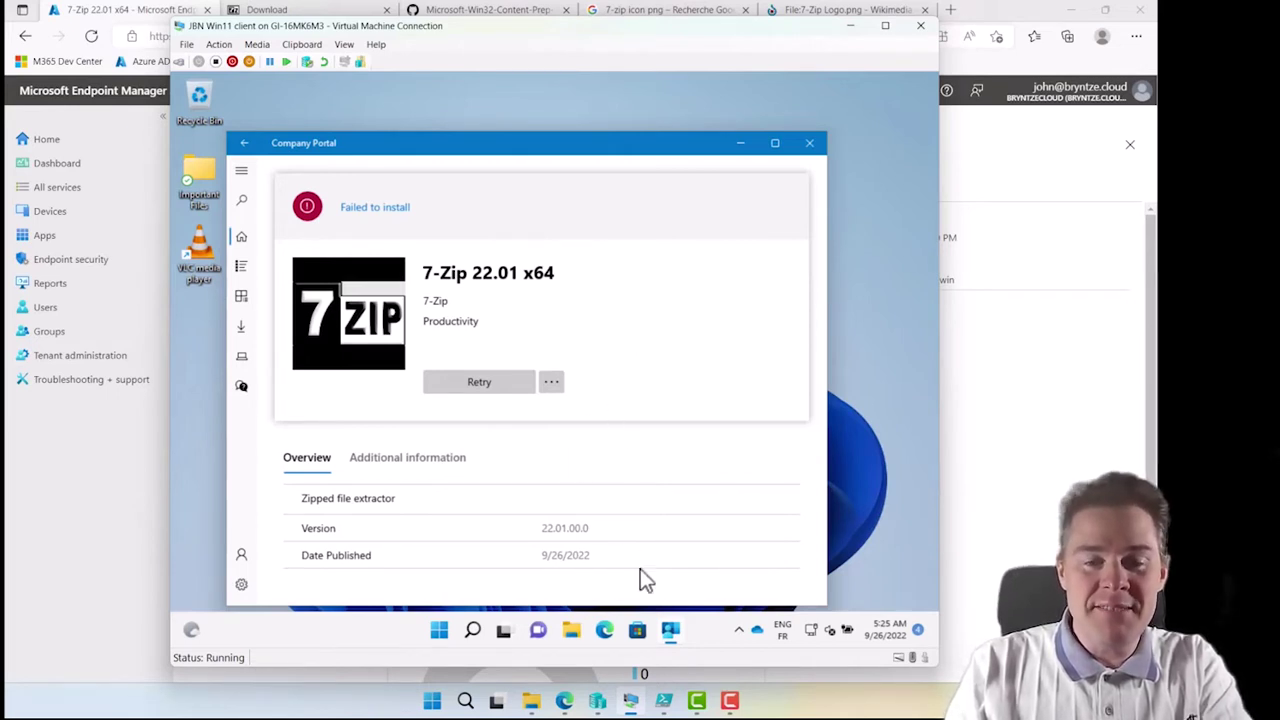
- Open File Explorer at C:\ProgramData via the address bar
click(572, 630)
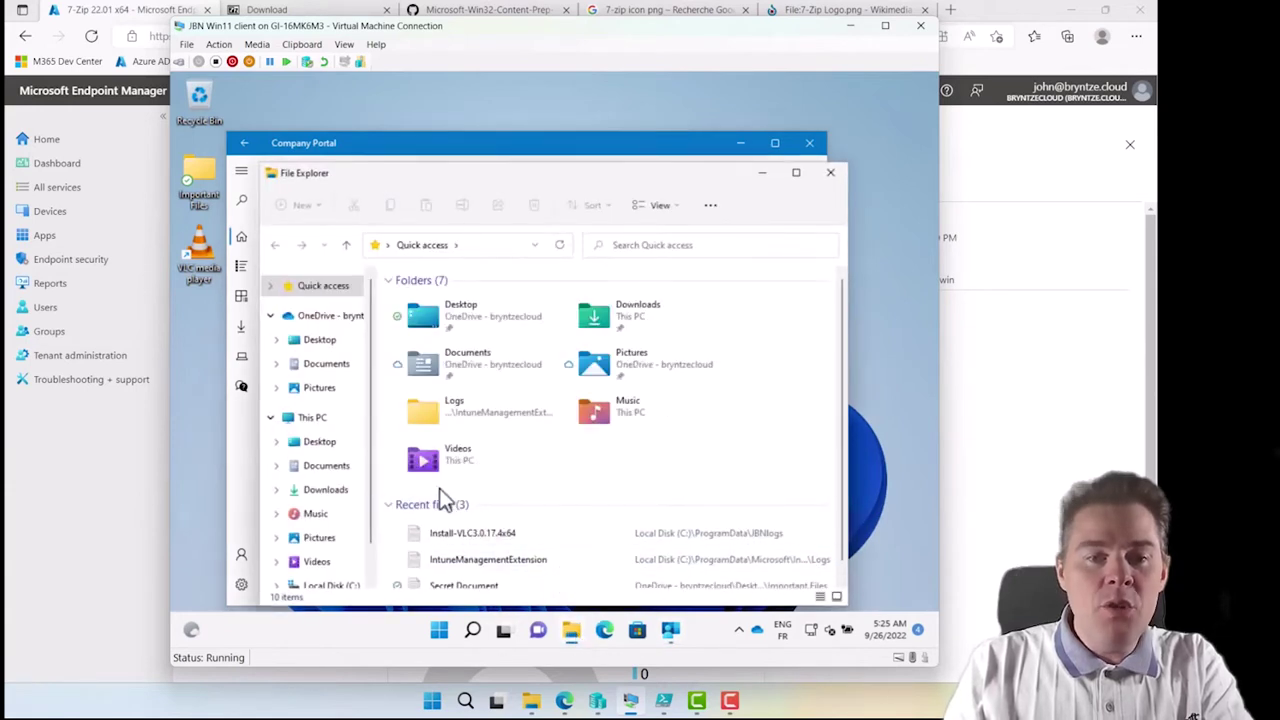
click(334, 587)
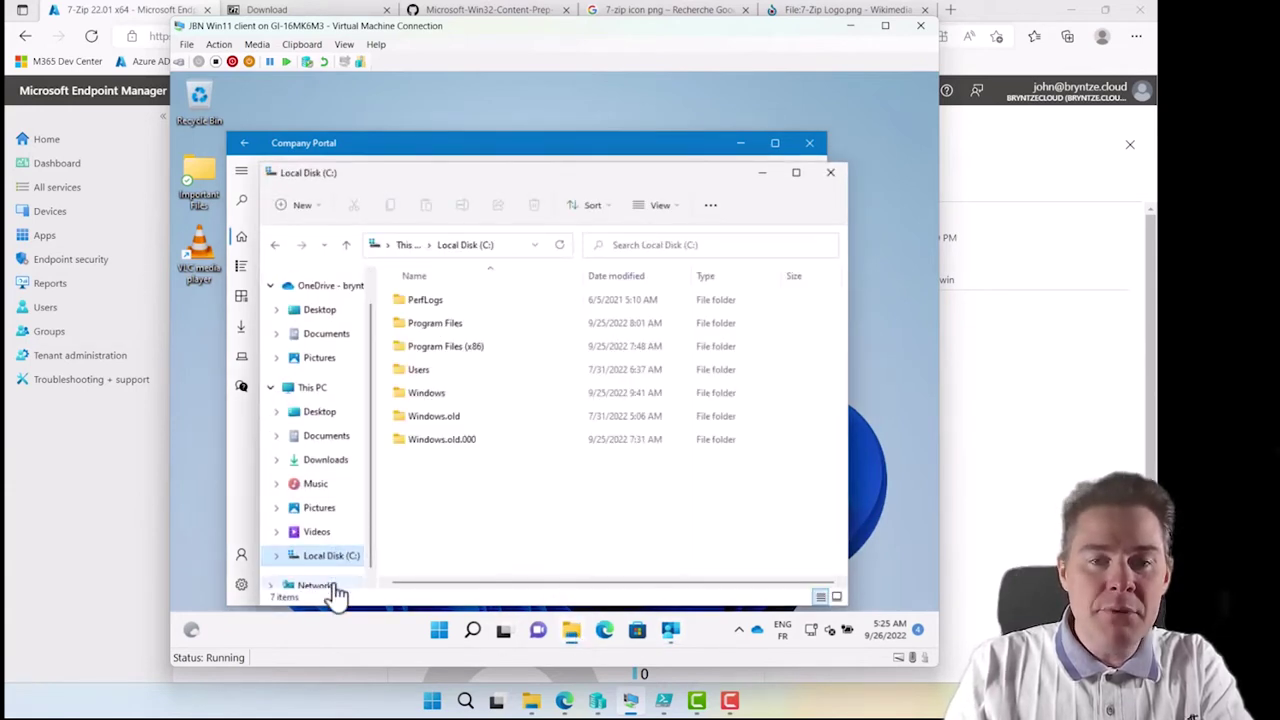
click(507, 249)
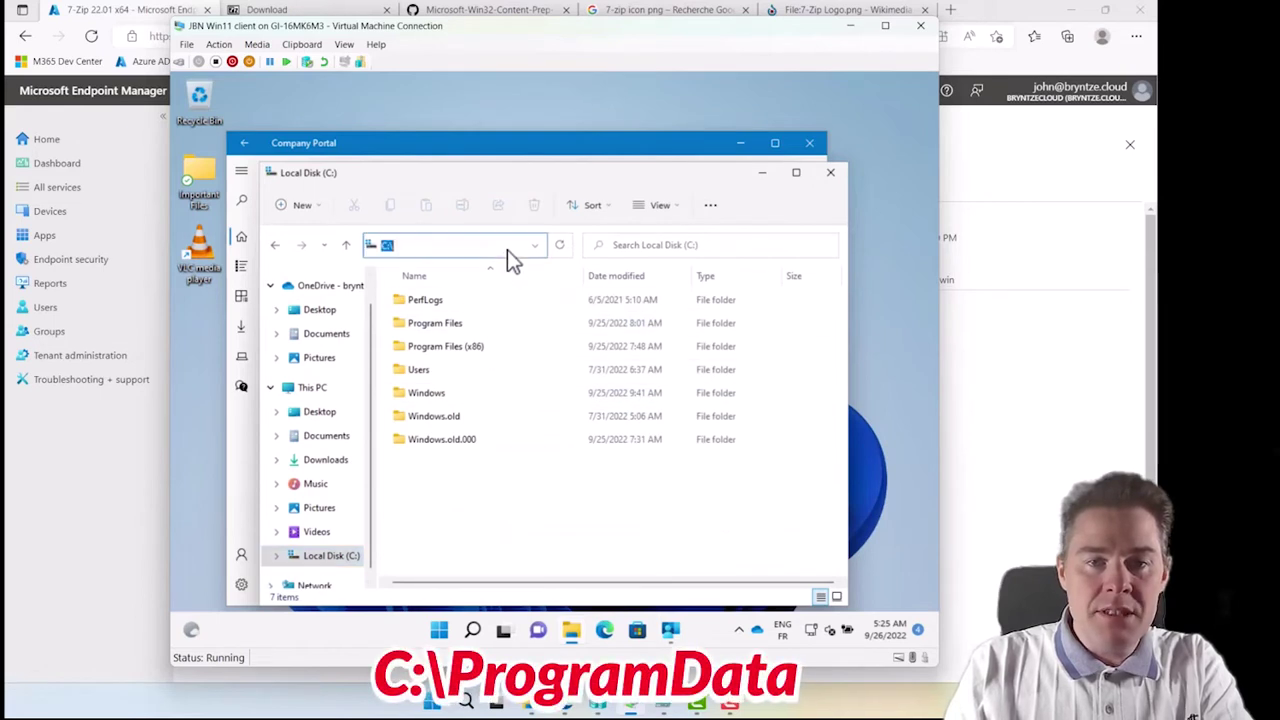
text(C:\progr)
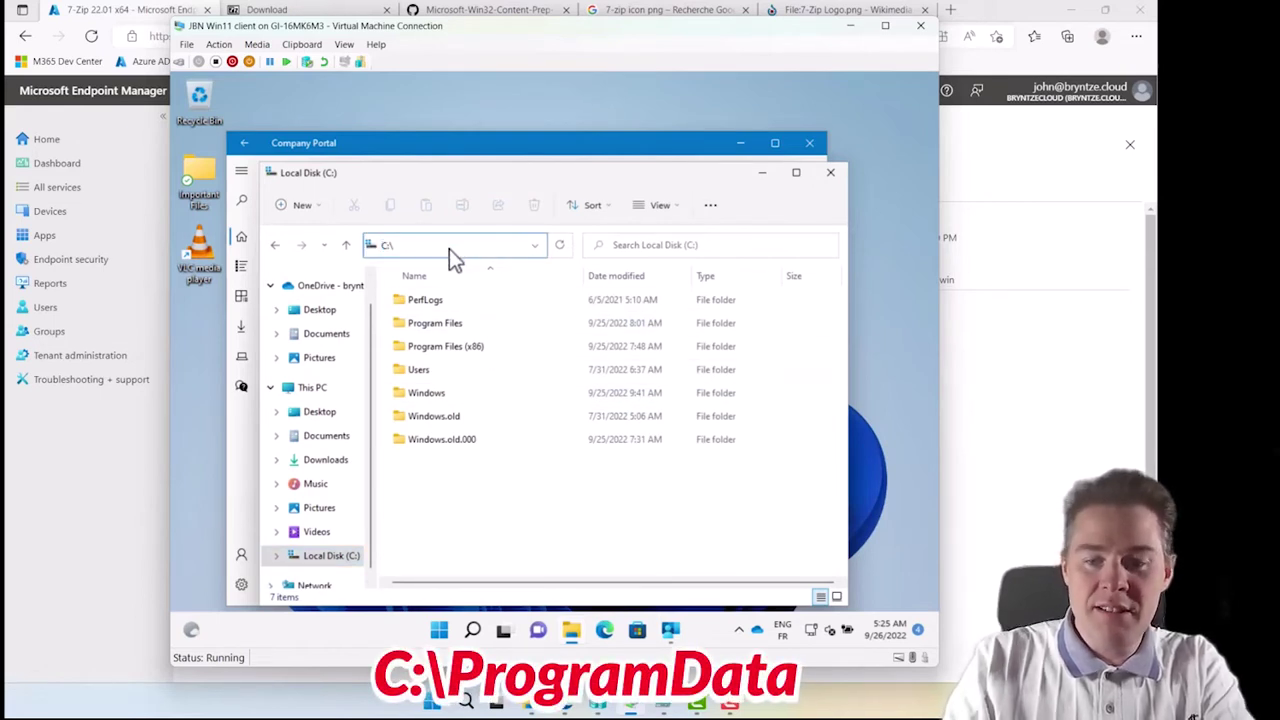
text(amdata)
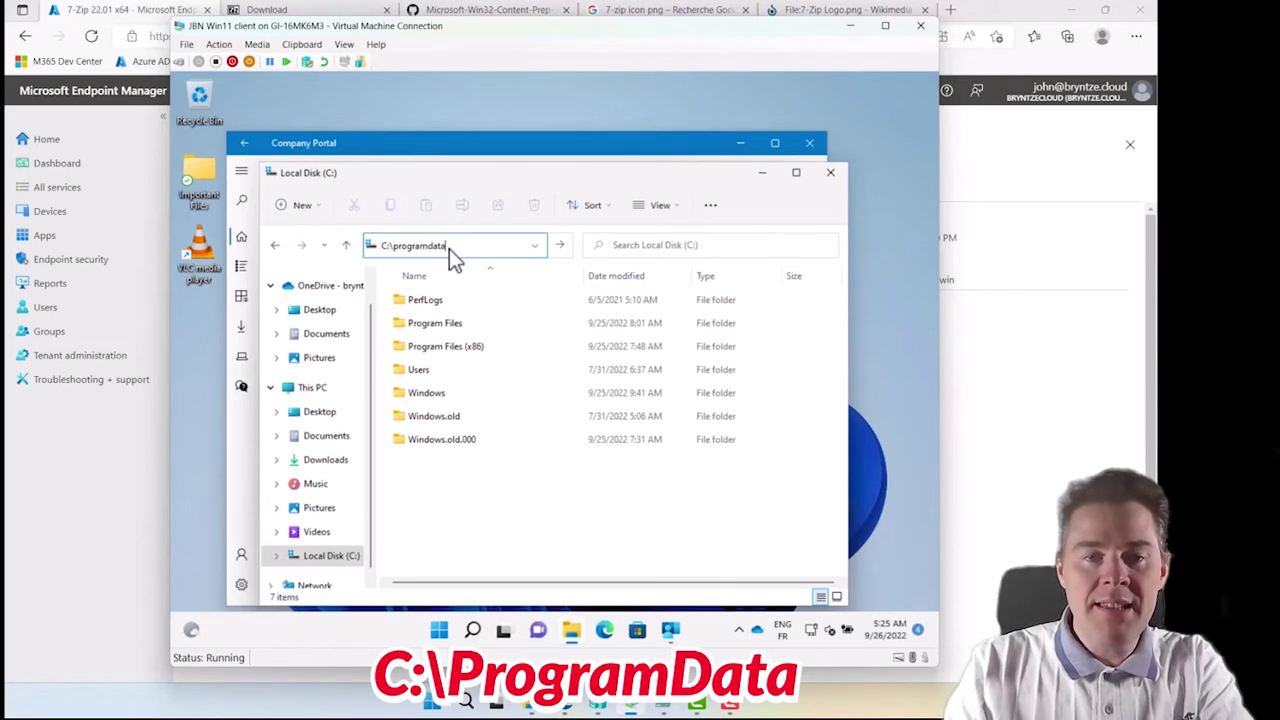
key(Return)
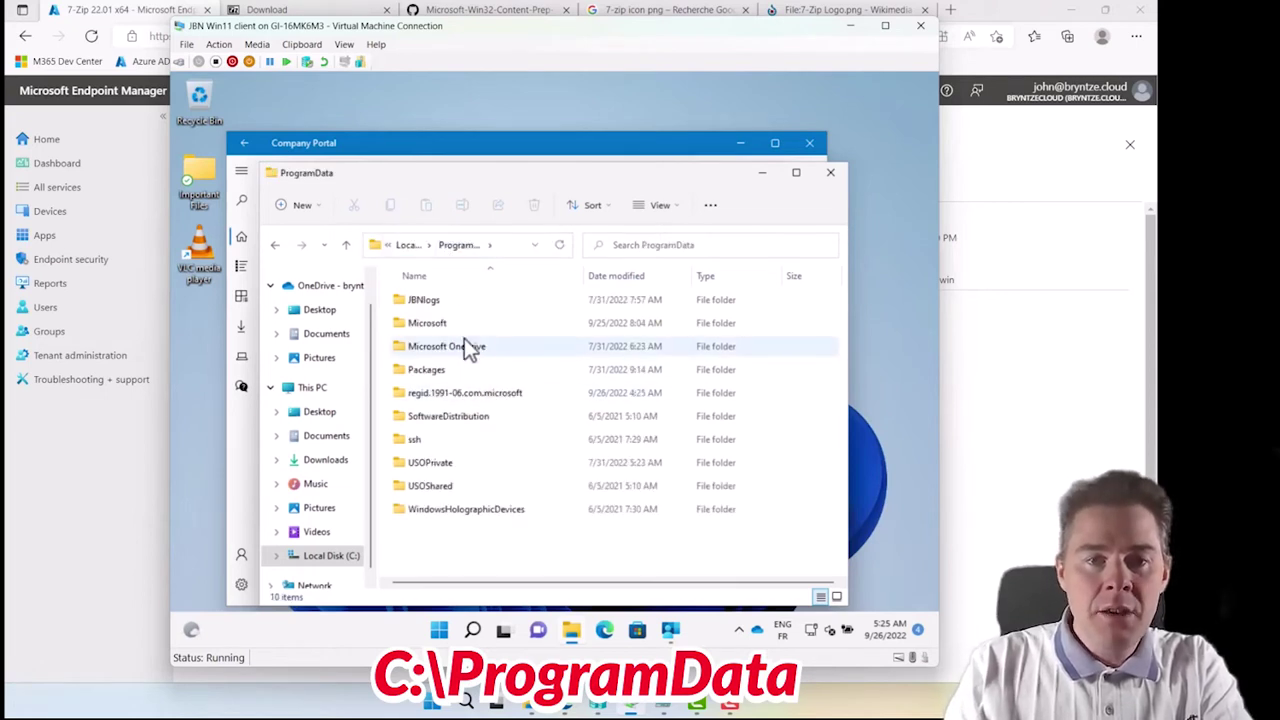
- Inspect the JBNlogs folder, then delete it from ProgramData
double_click(426, 303)
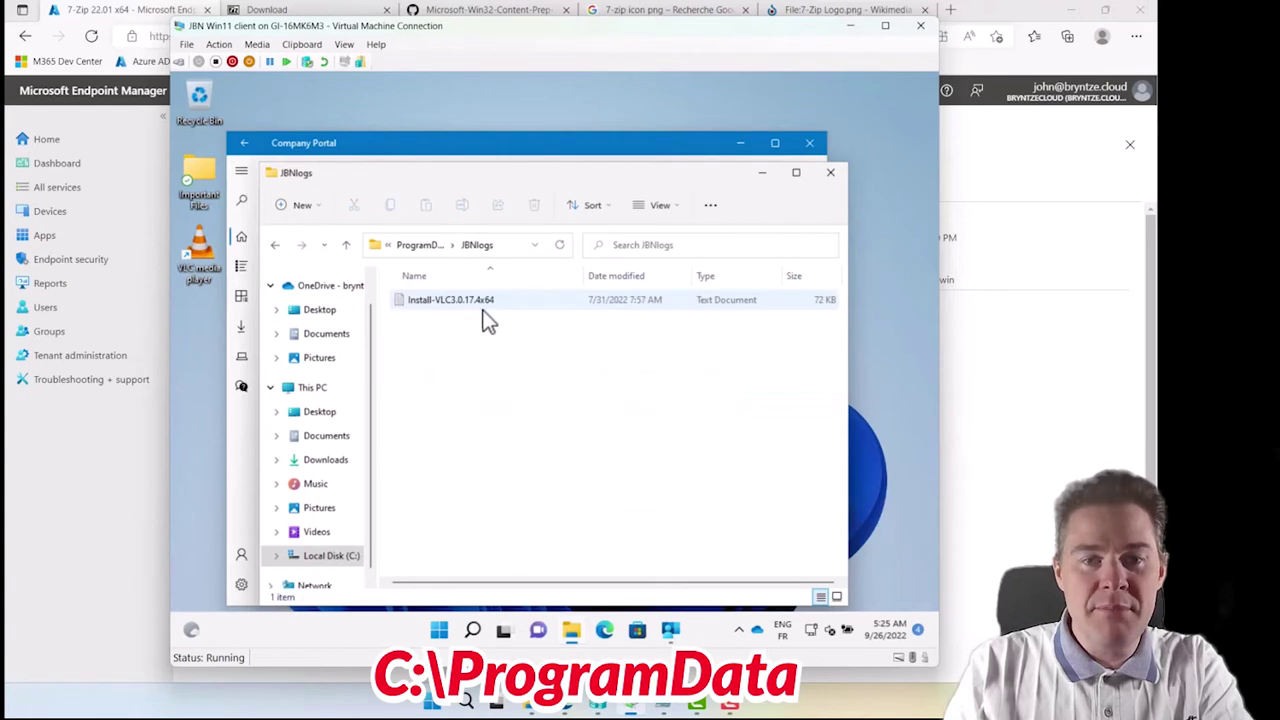
click(420, 247)
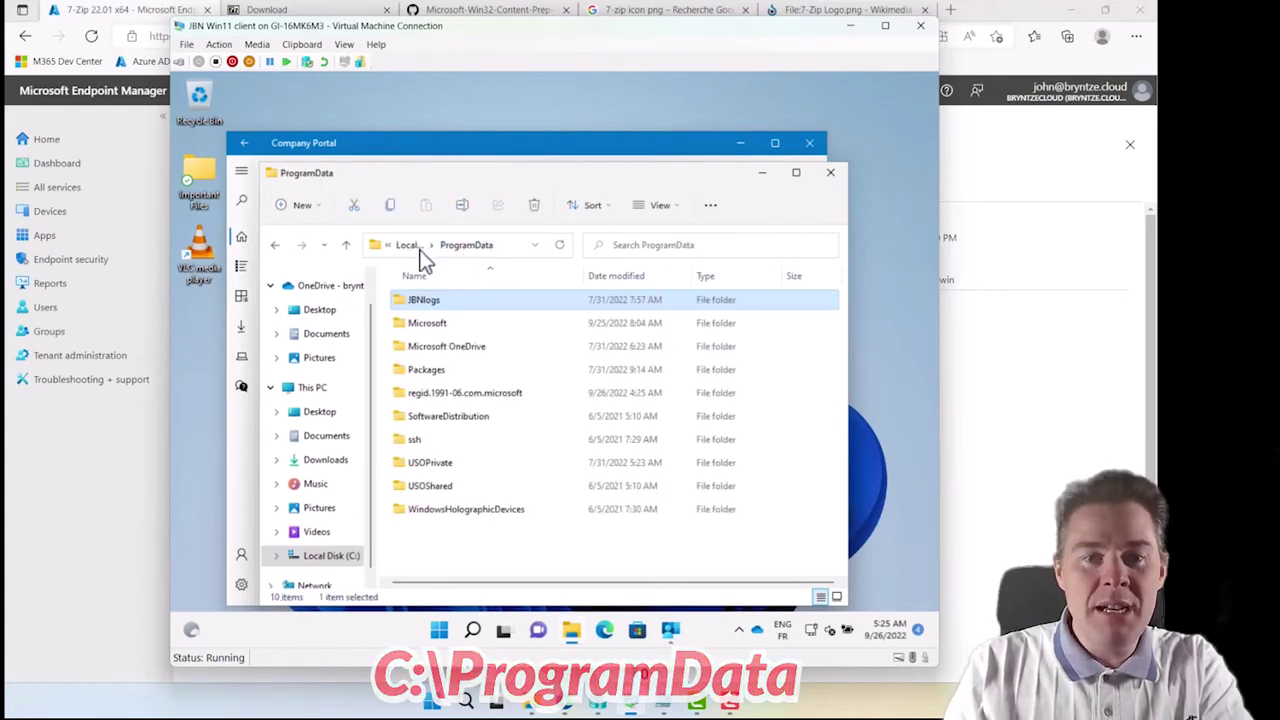
click(426, 310)
click(496, 309)
click(426, 307)
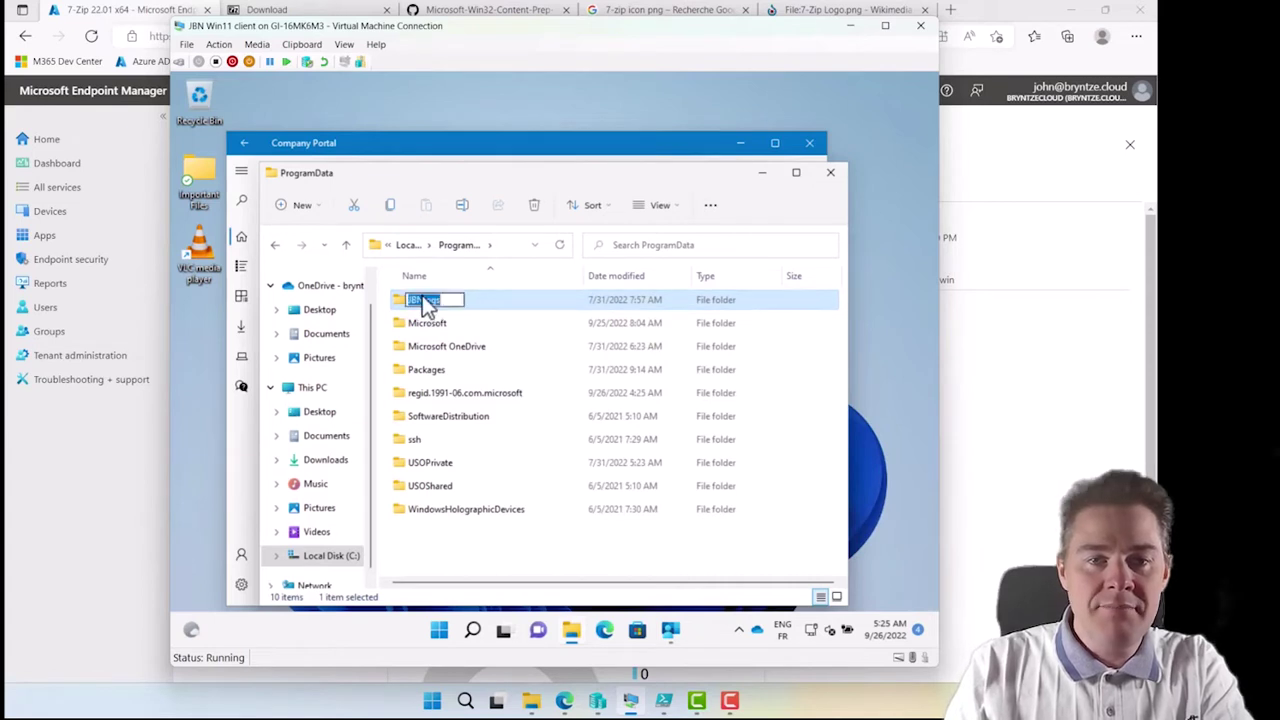
key(Escape)
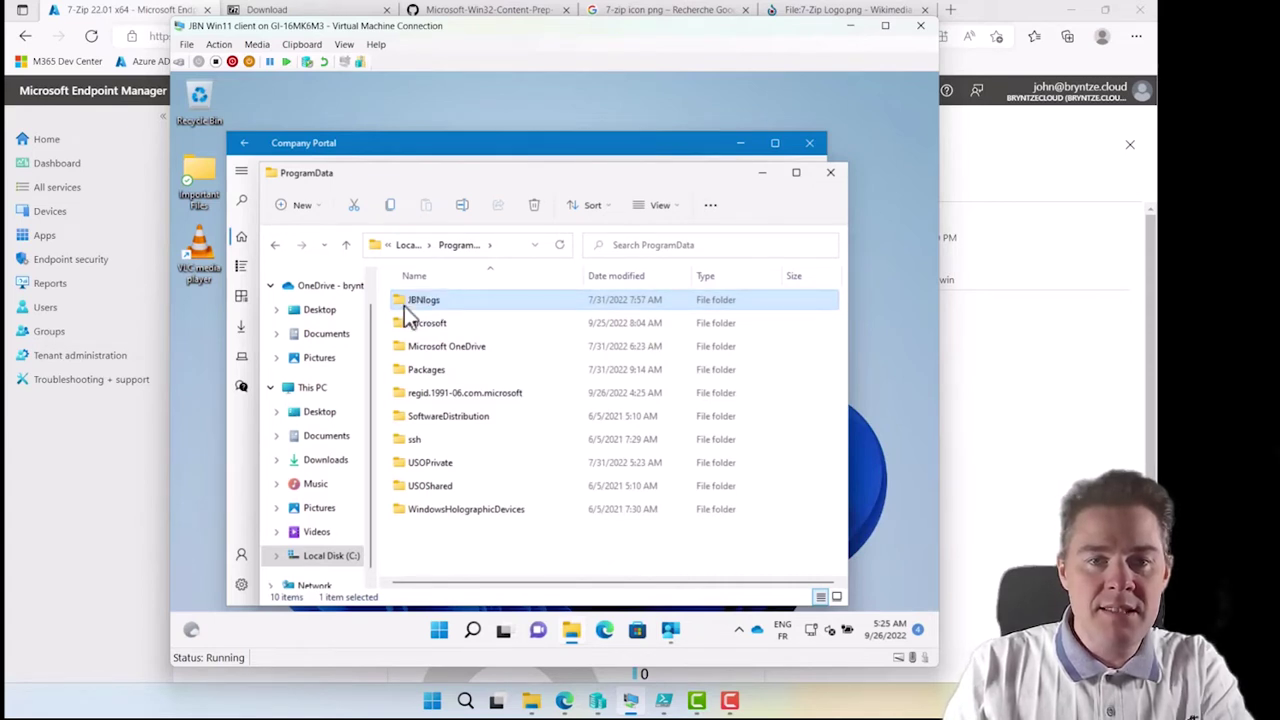
right_click(404, 306)
click(513, 310)
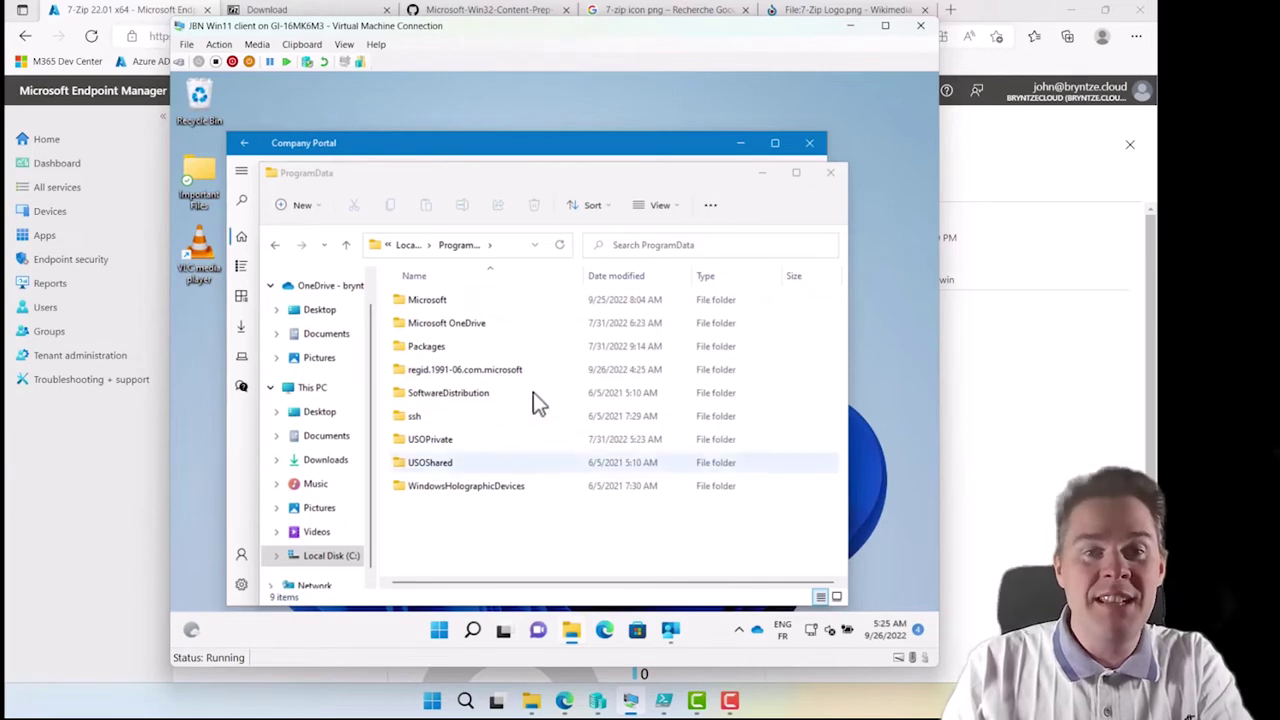
- Maximize File Explorer and open ProgramData\Microsoft\IntuneManagementExtension\Logs
click(797, 175)
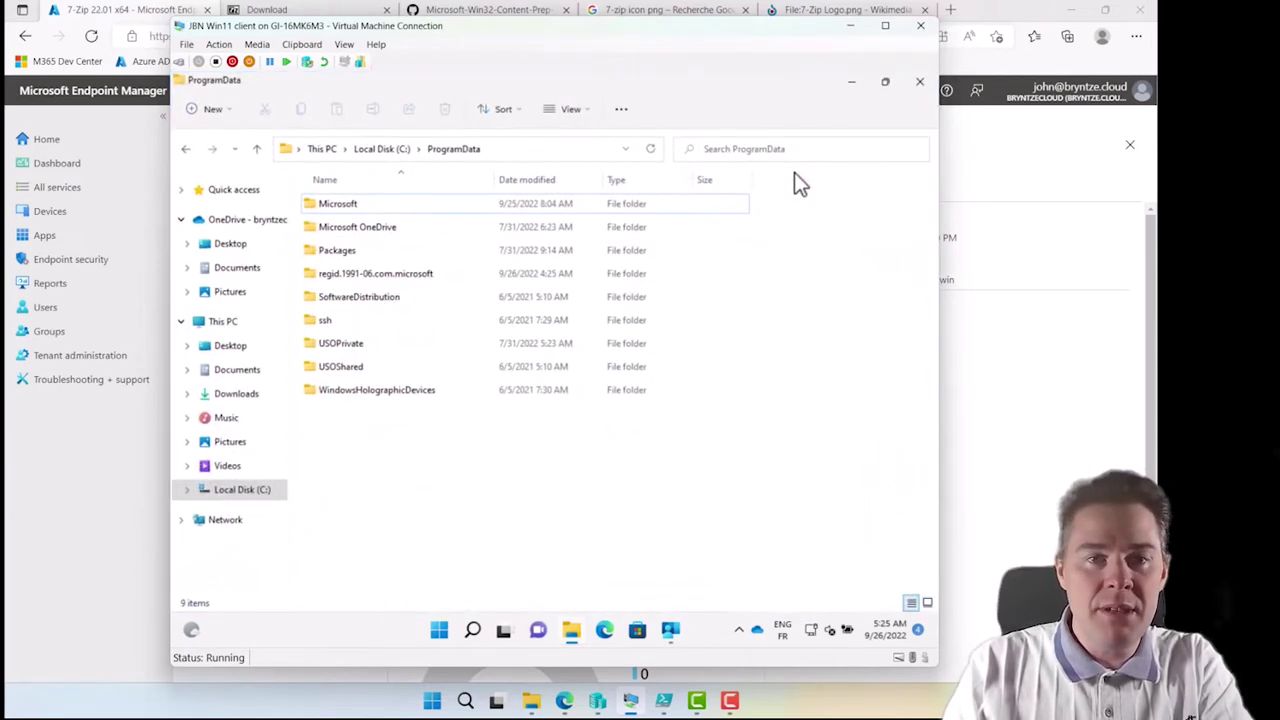
double_click(347, 205)
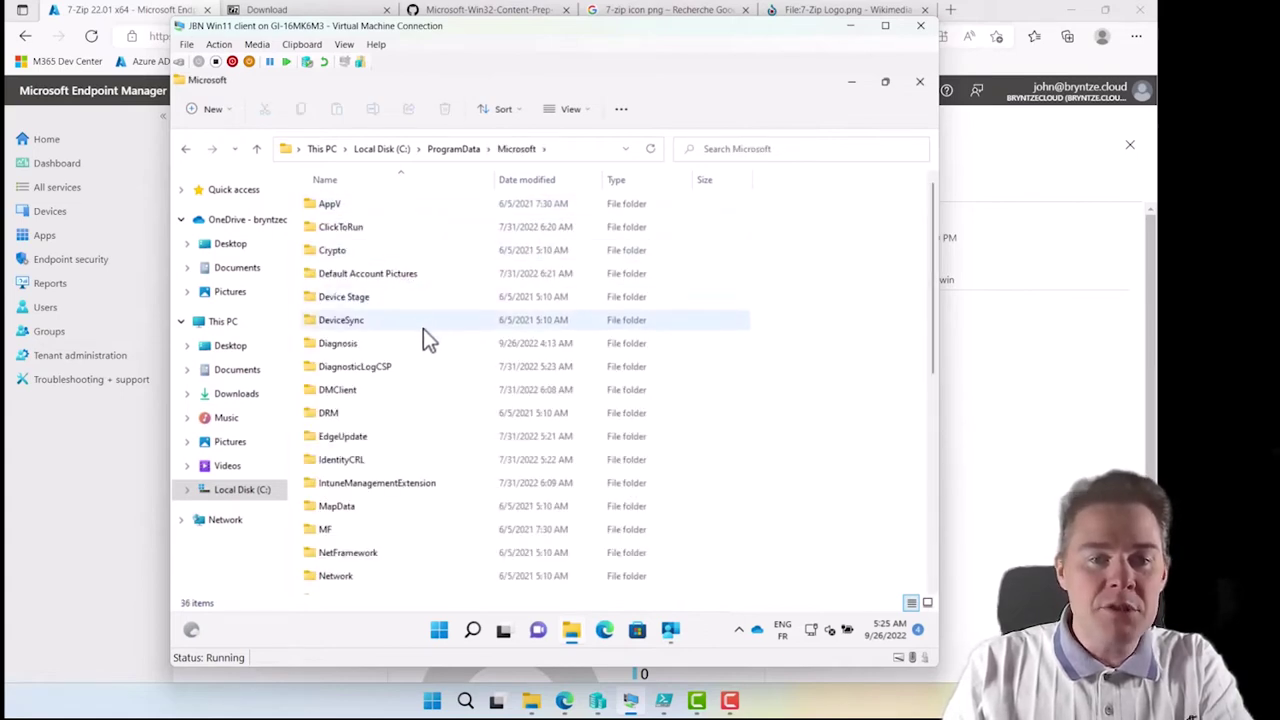
double_click(365, 488)
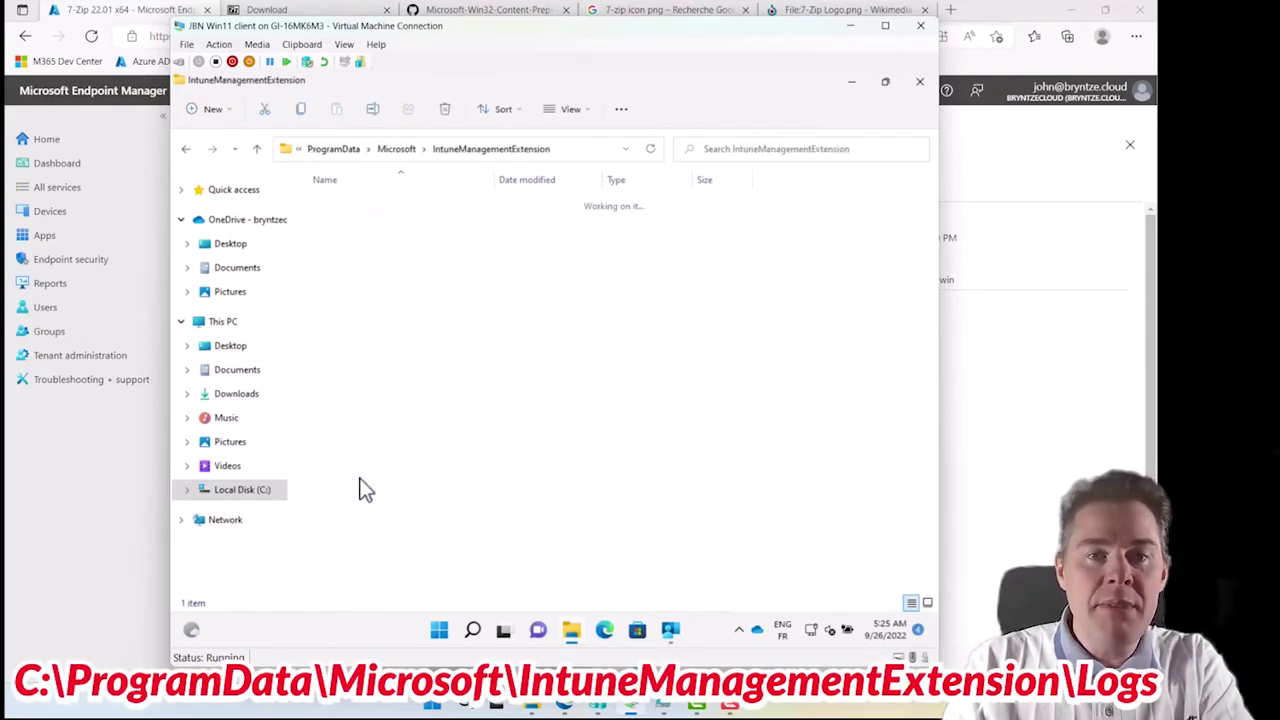
click(336, 207)
double_click(336, 207)
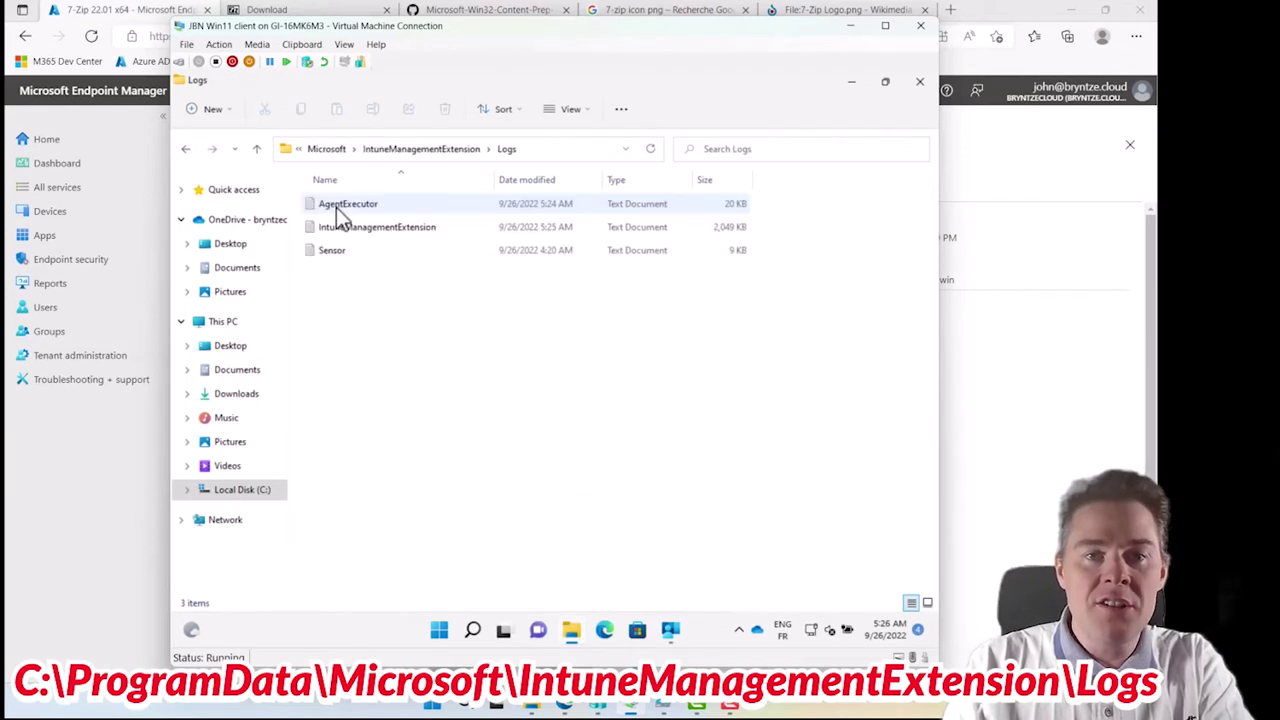
click(549, 151)
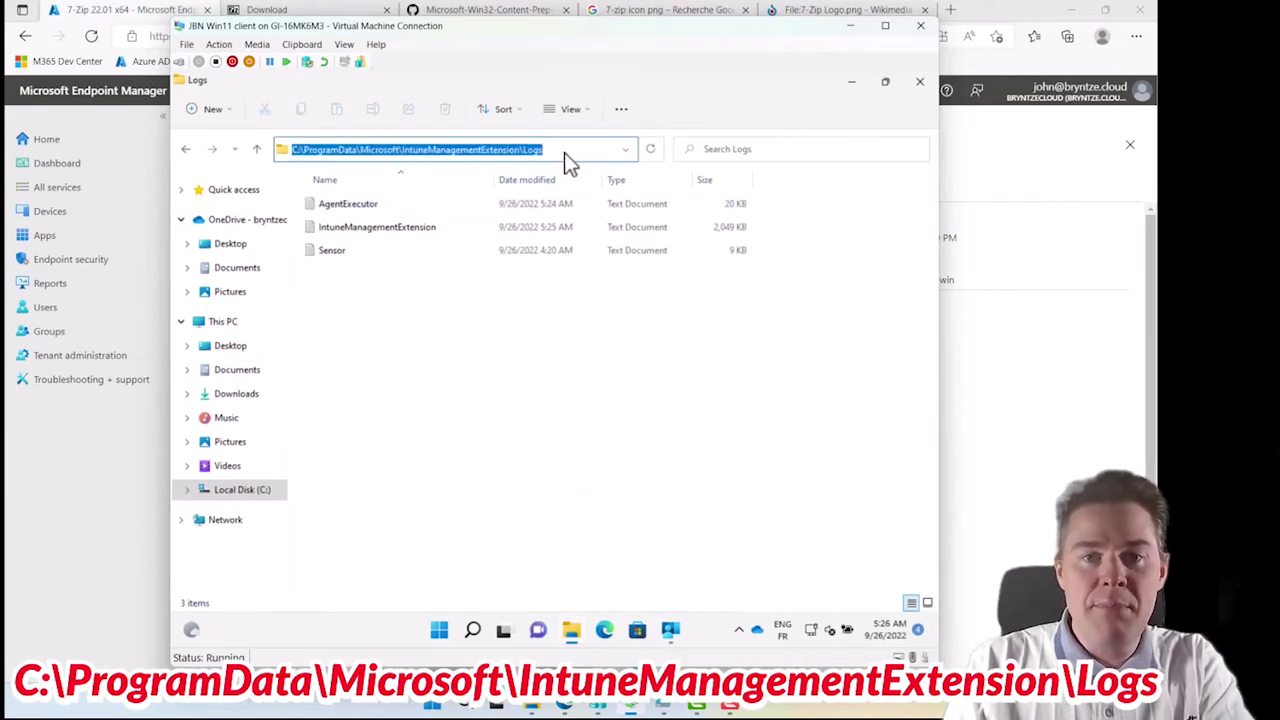
click(564, 152)
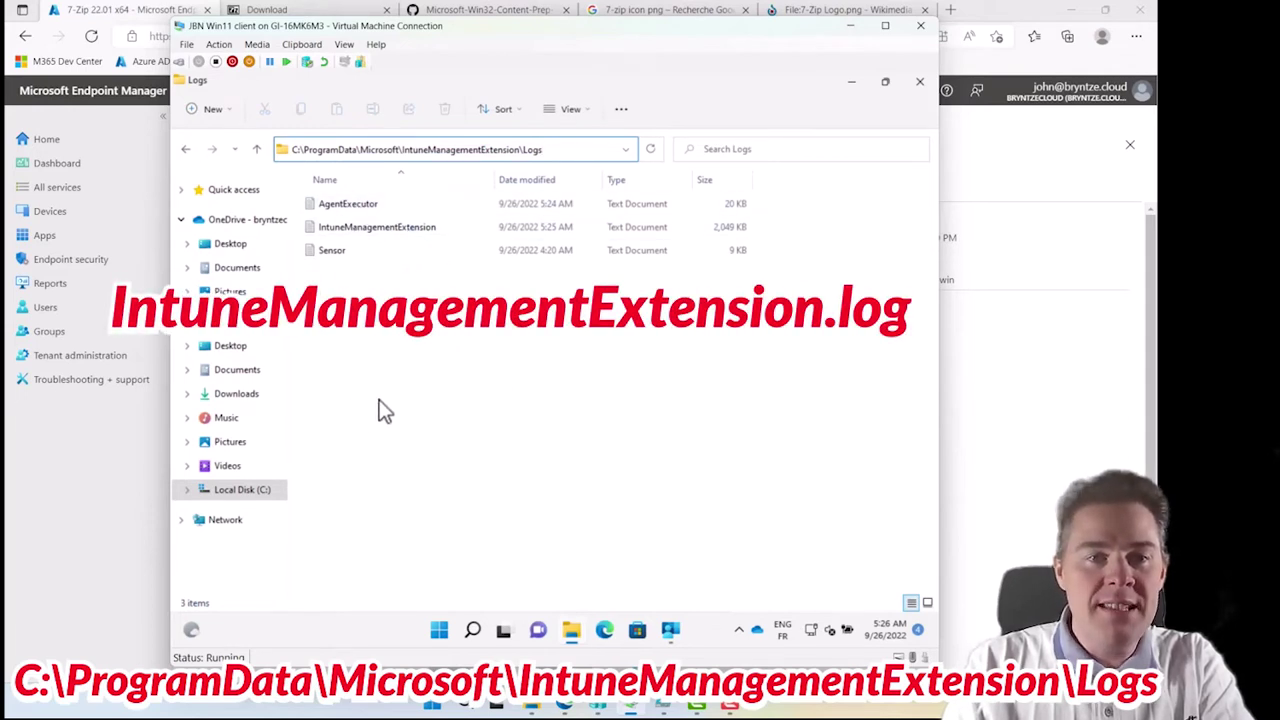
- Read the IntuneManagementExtension log in Notepad, then close it
click(355, 231)
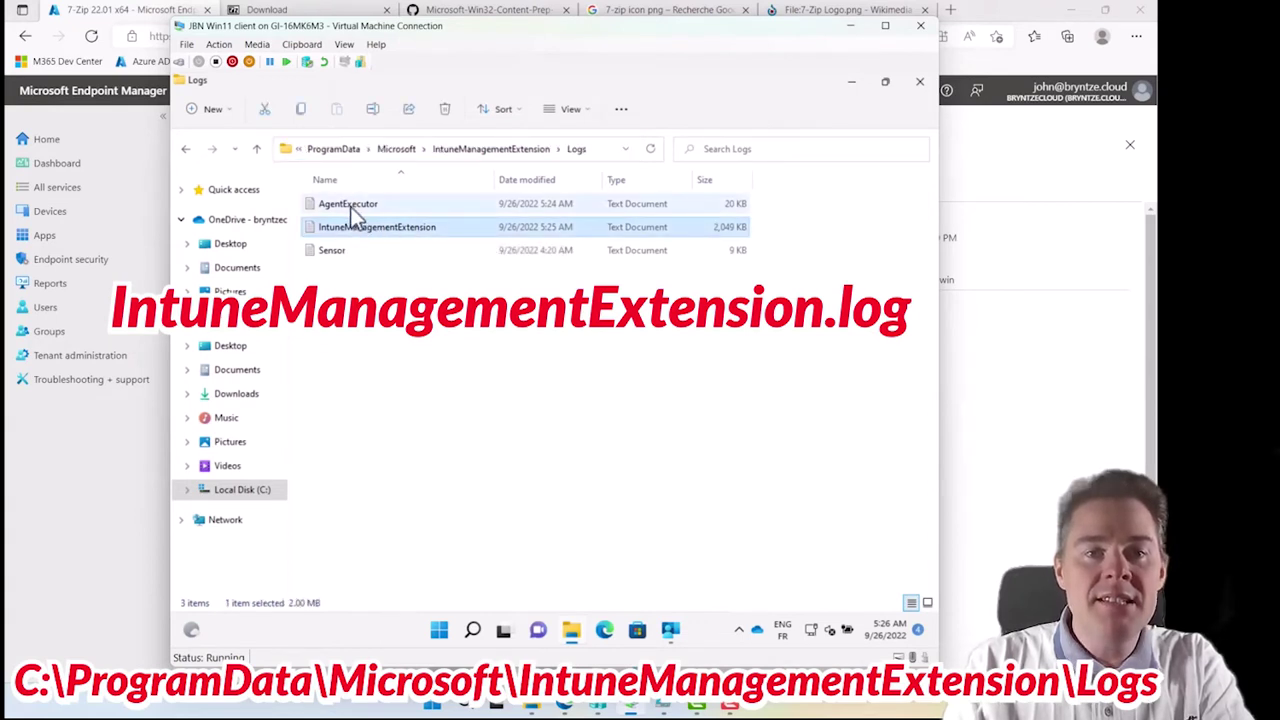
click(350, 206)
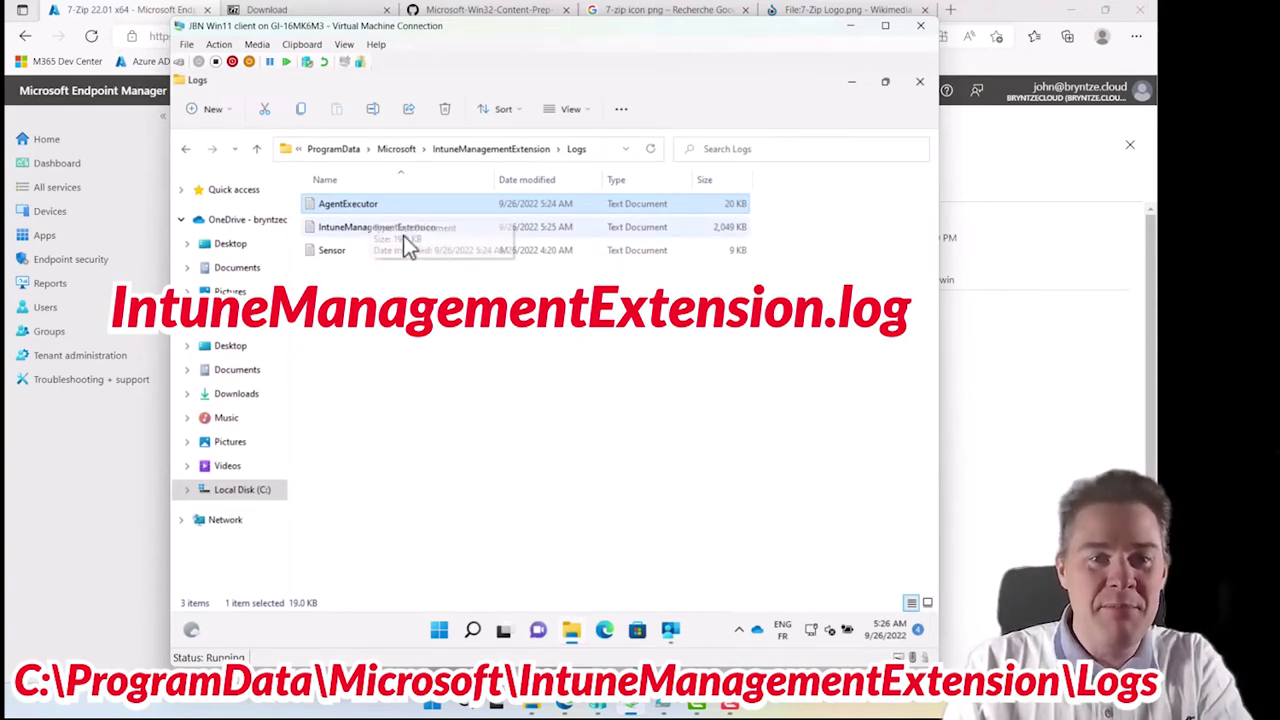
click(375, 227)
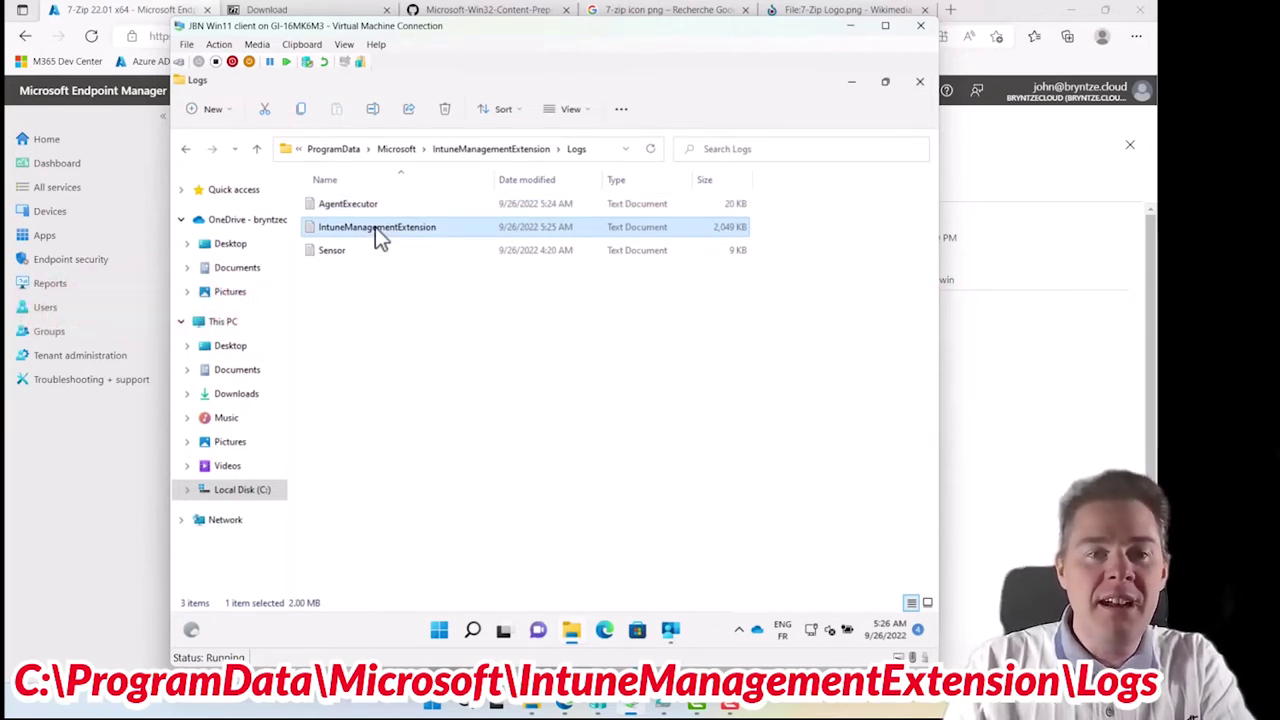
double_click(375, 227)
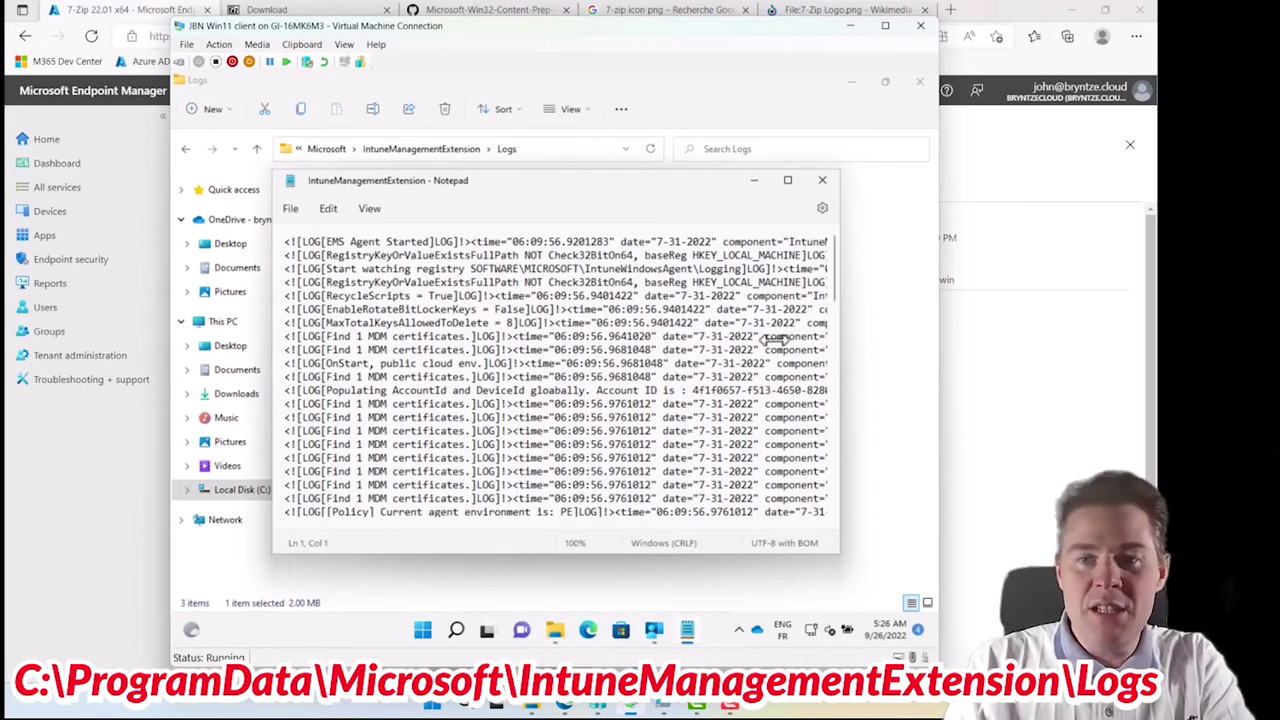
click(822, 181)
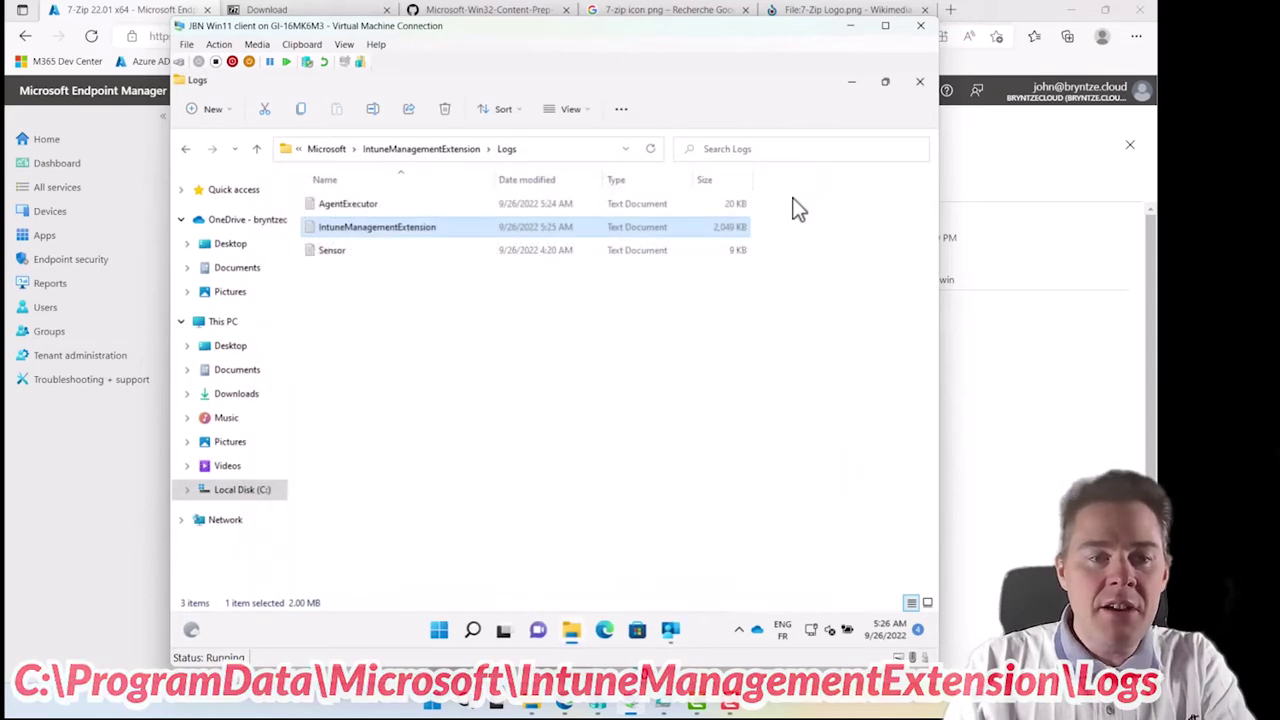
- Go to the C: drive root, search Windows for 'cmtrac', then dismiss the search panel
click(232, 492)
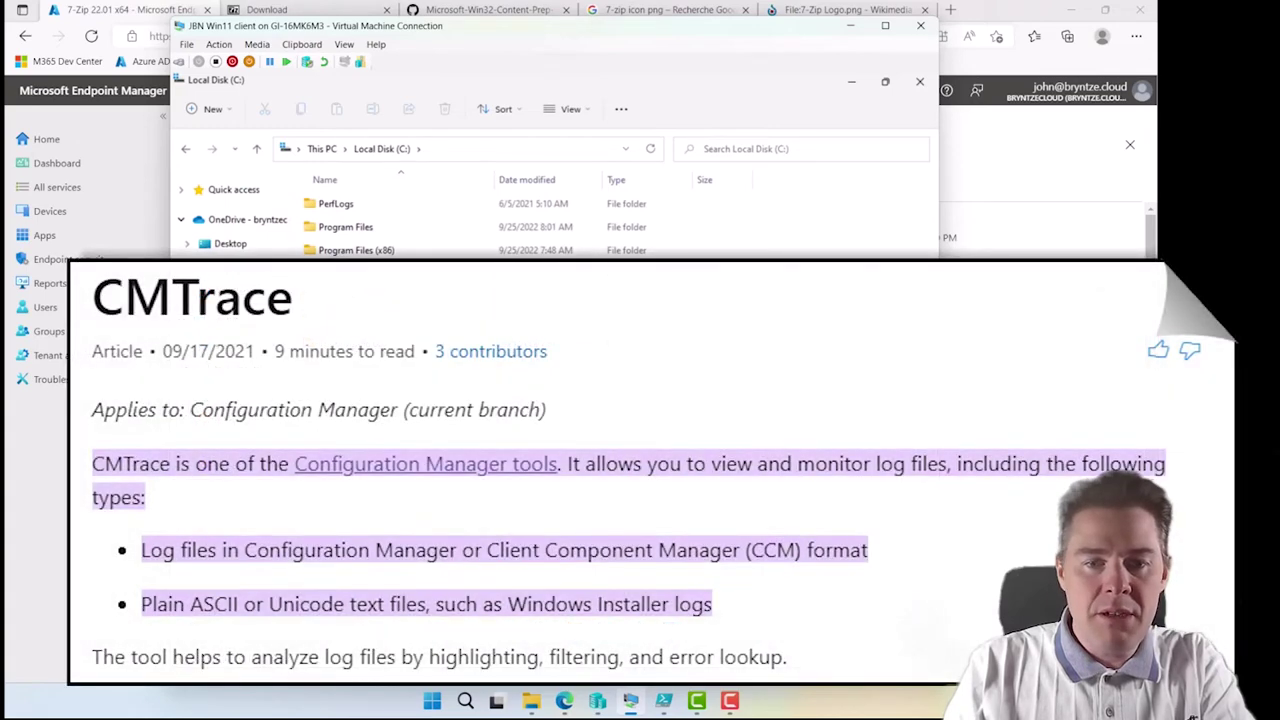
key(super)
text(c)
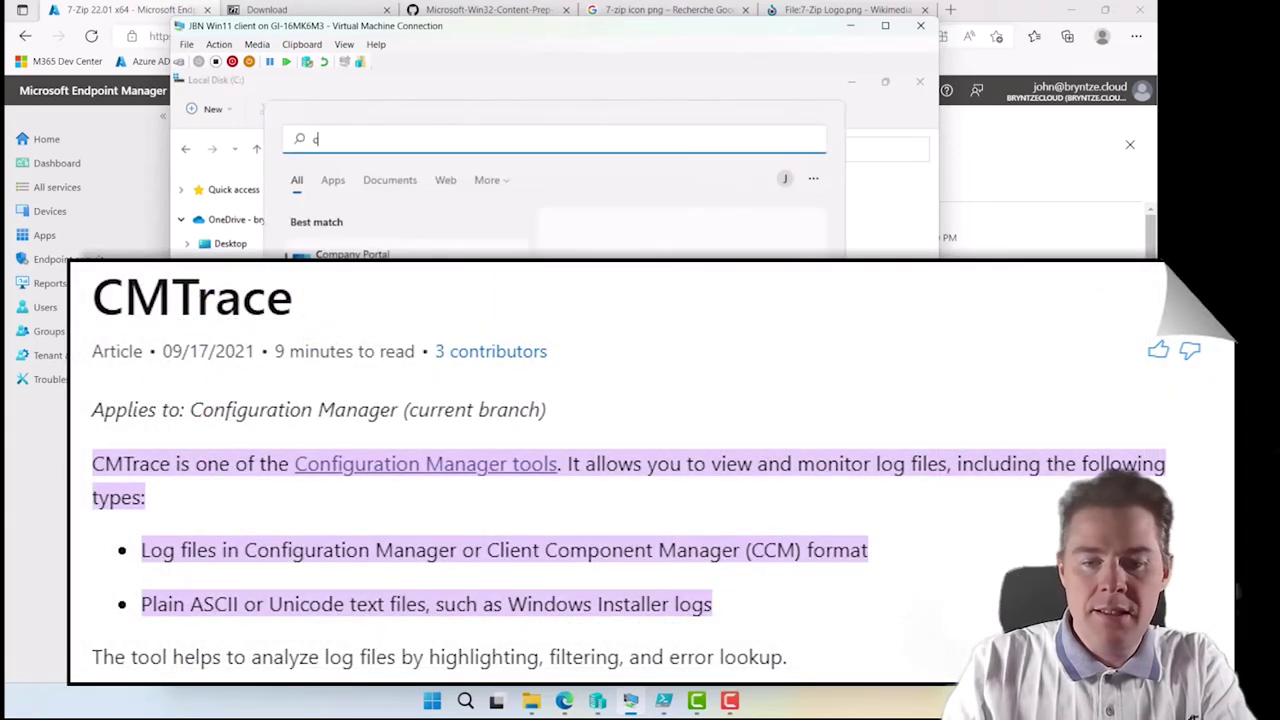
text(mtra)
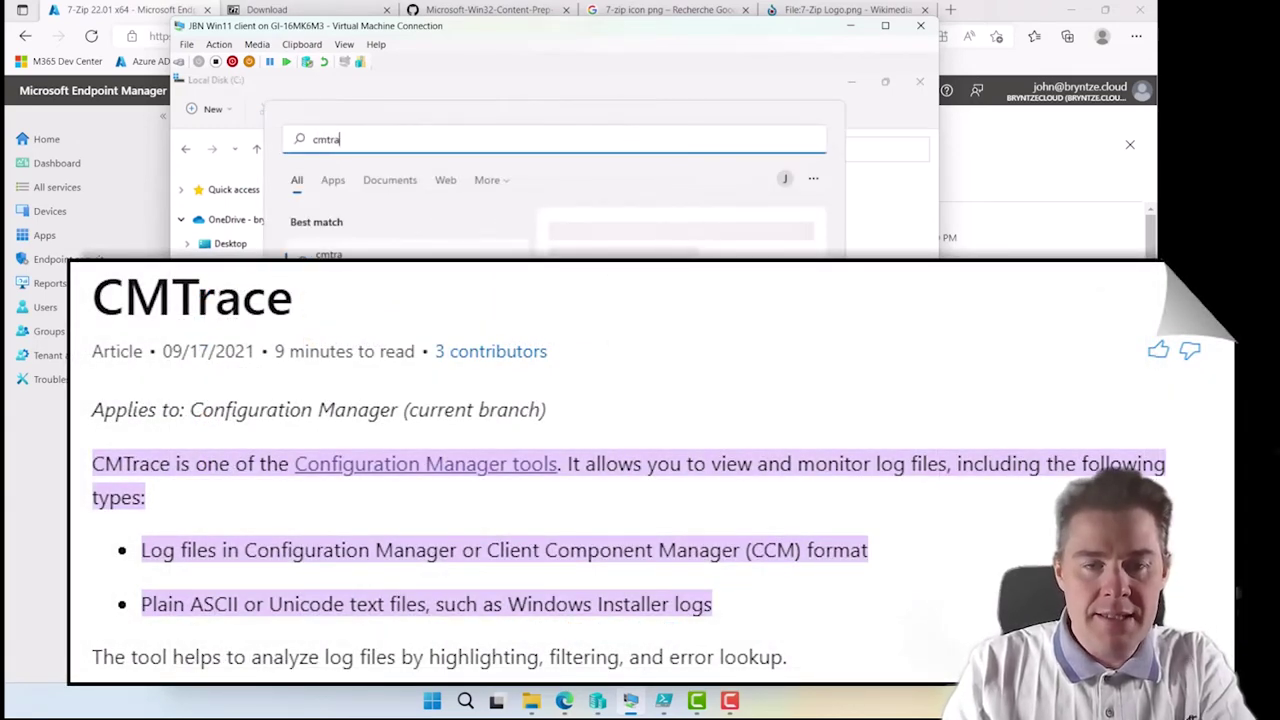
text(c)
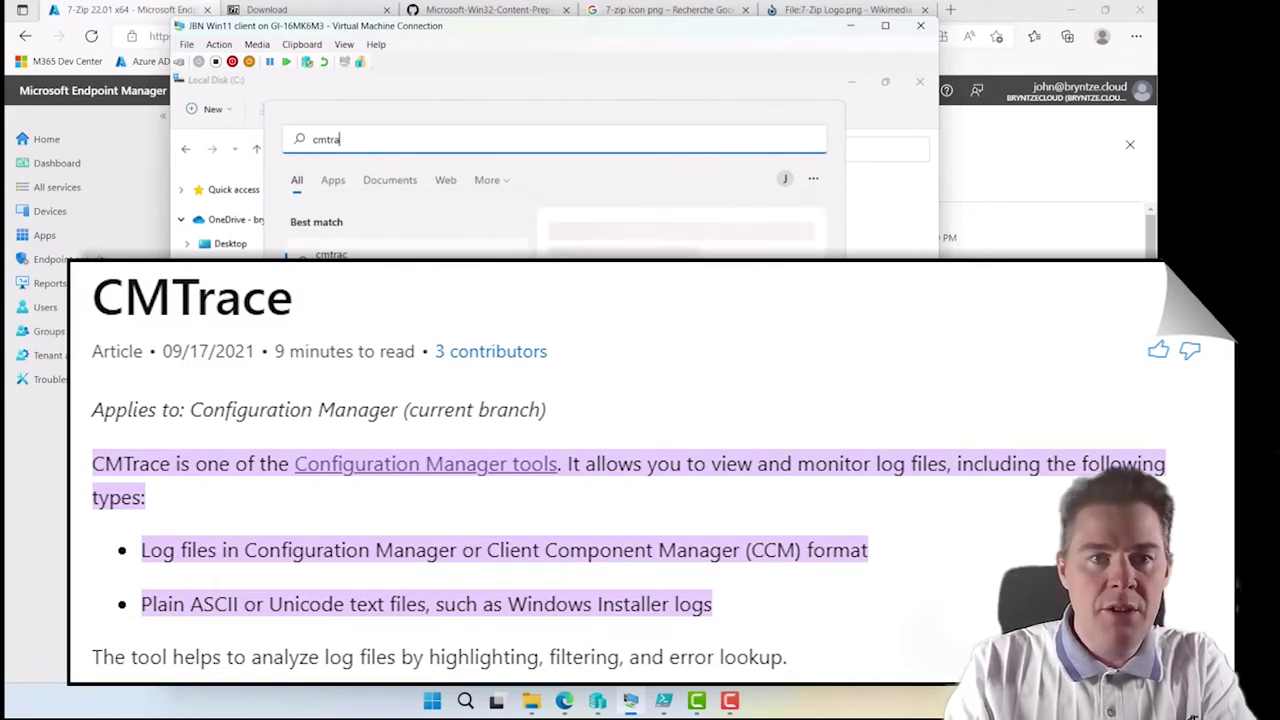
key(BackSpace)
key(BackSpace)
key(BackSpace)
key(BackSpace)
key(BackSpace)
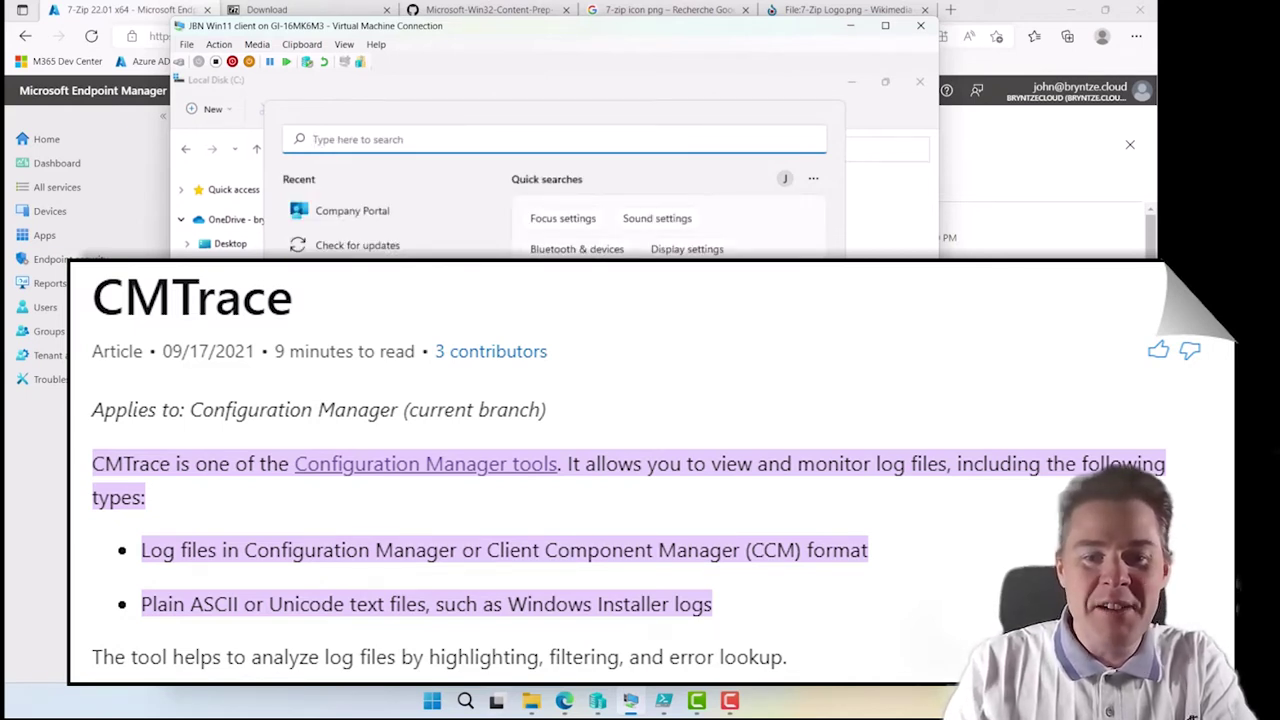
key(Escape)
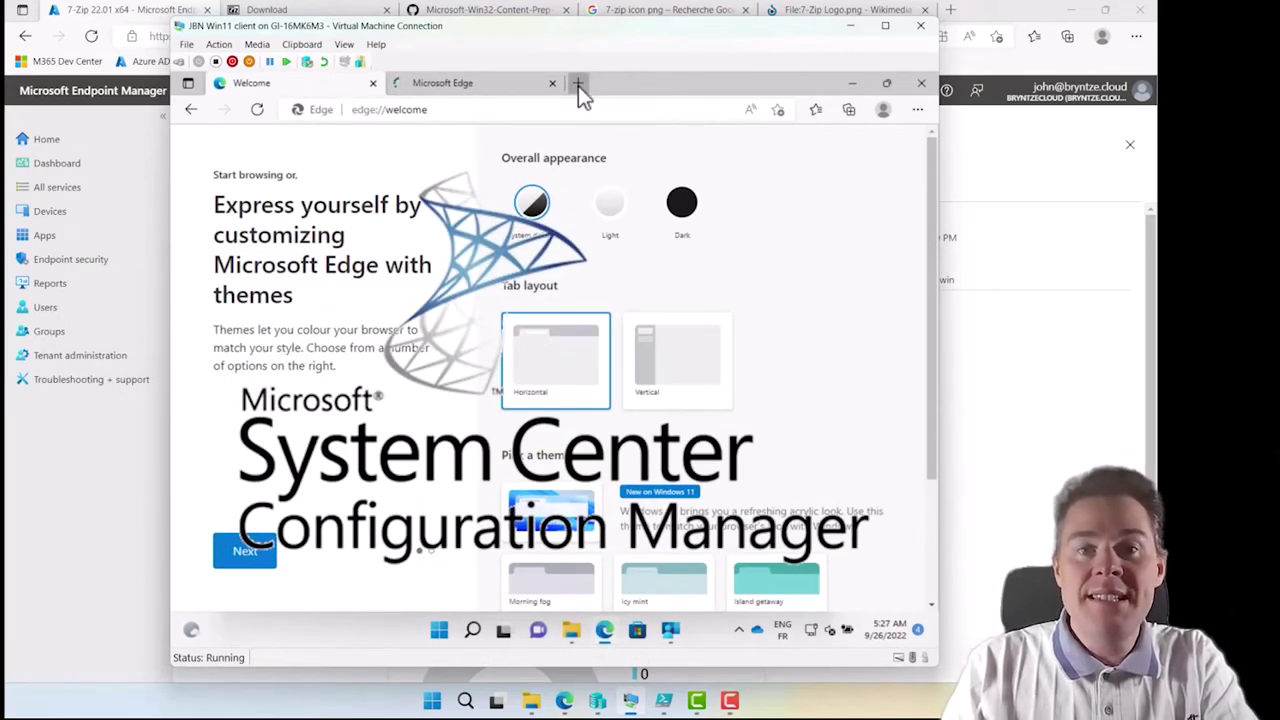
- Search Bing for 'download cmtrace.exe' in a new Edge tab
click(578, 86)
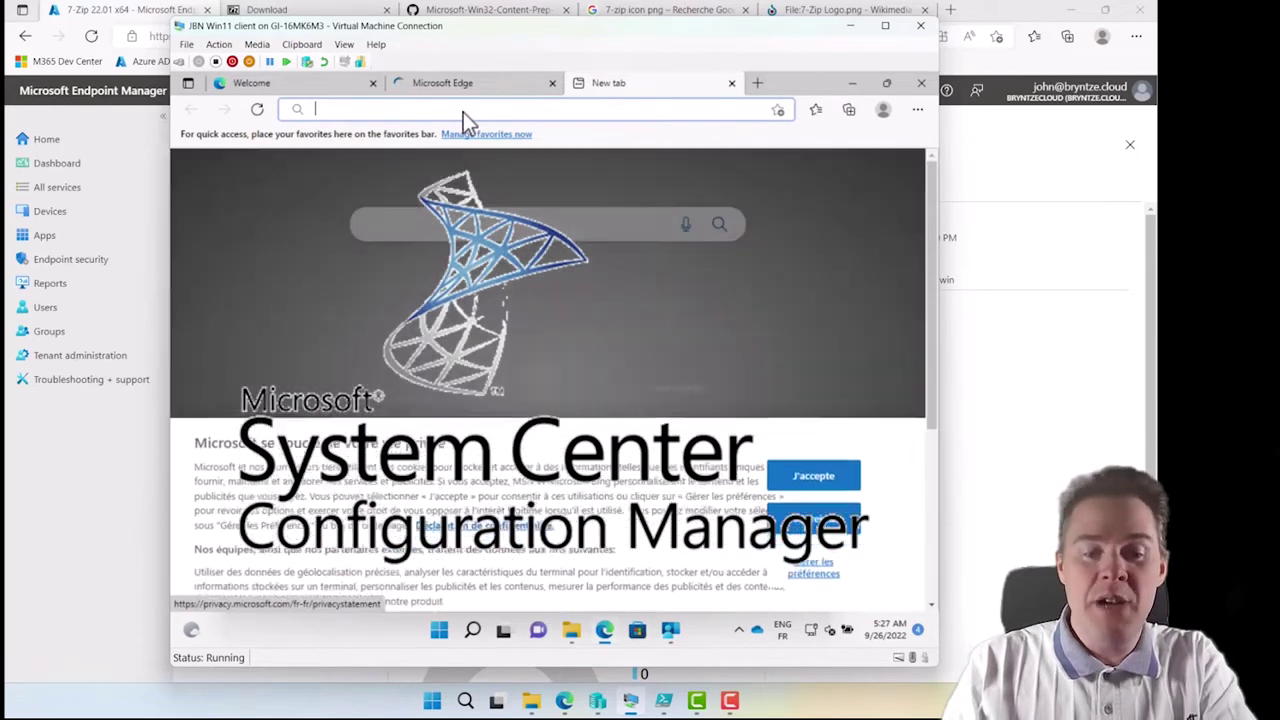
text(dowbkl)
key(BackSpace)
key(BackSpace)
key(BackSpace)
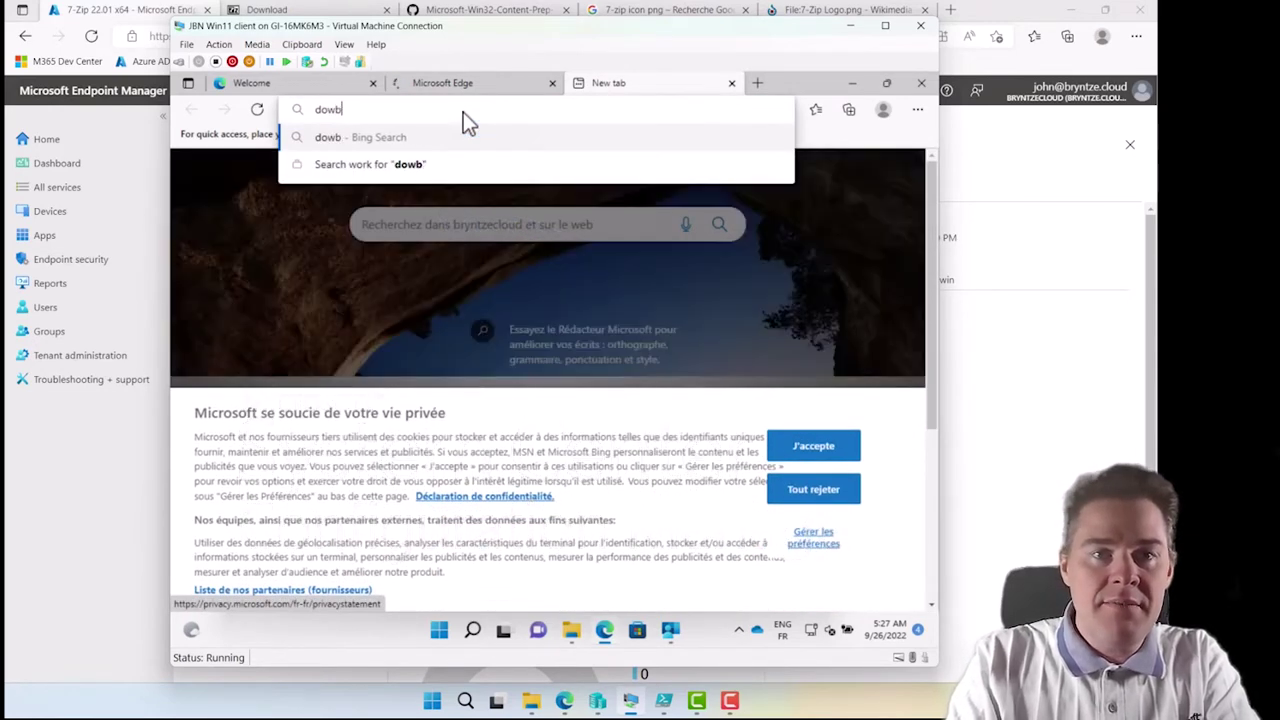
text(b)
key(BackSpace)
text(nlo)
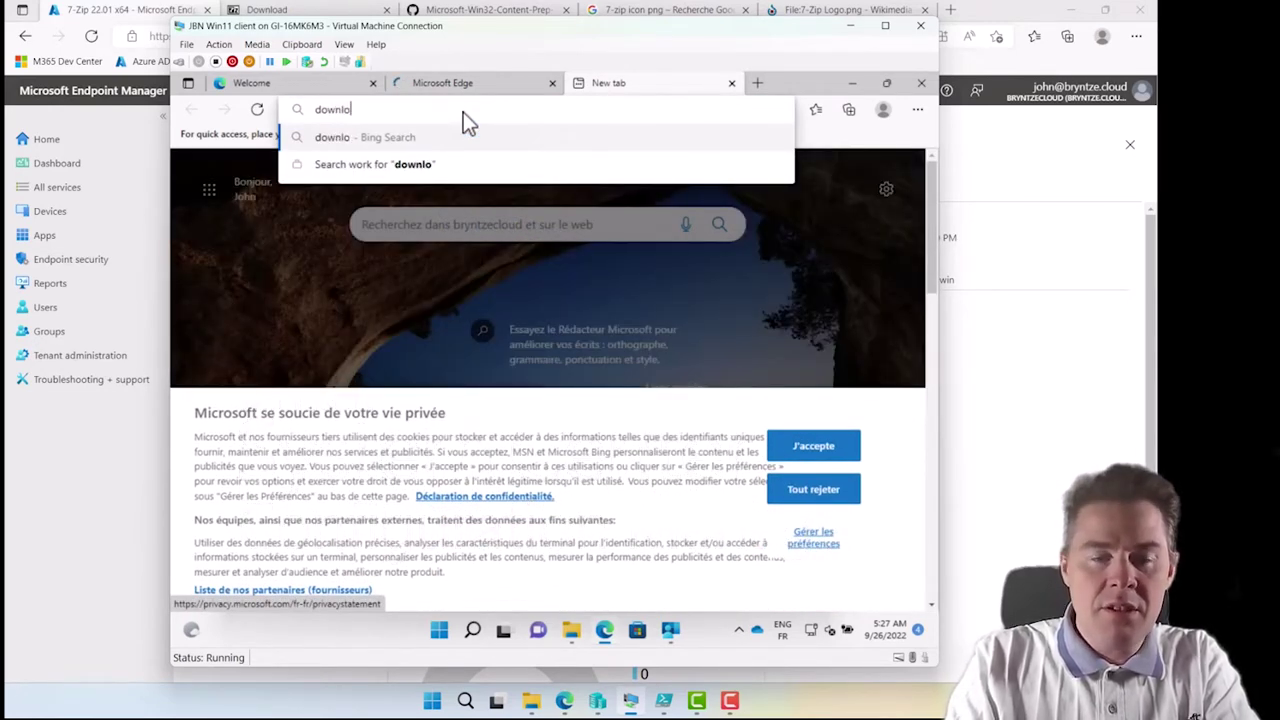
text(ad cmtrace)
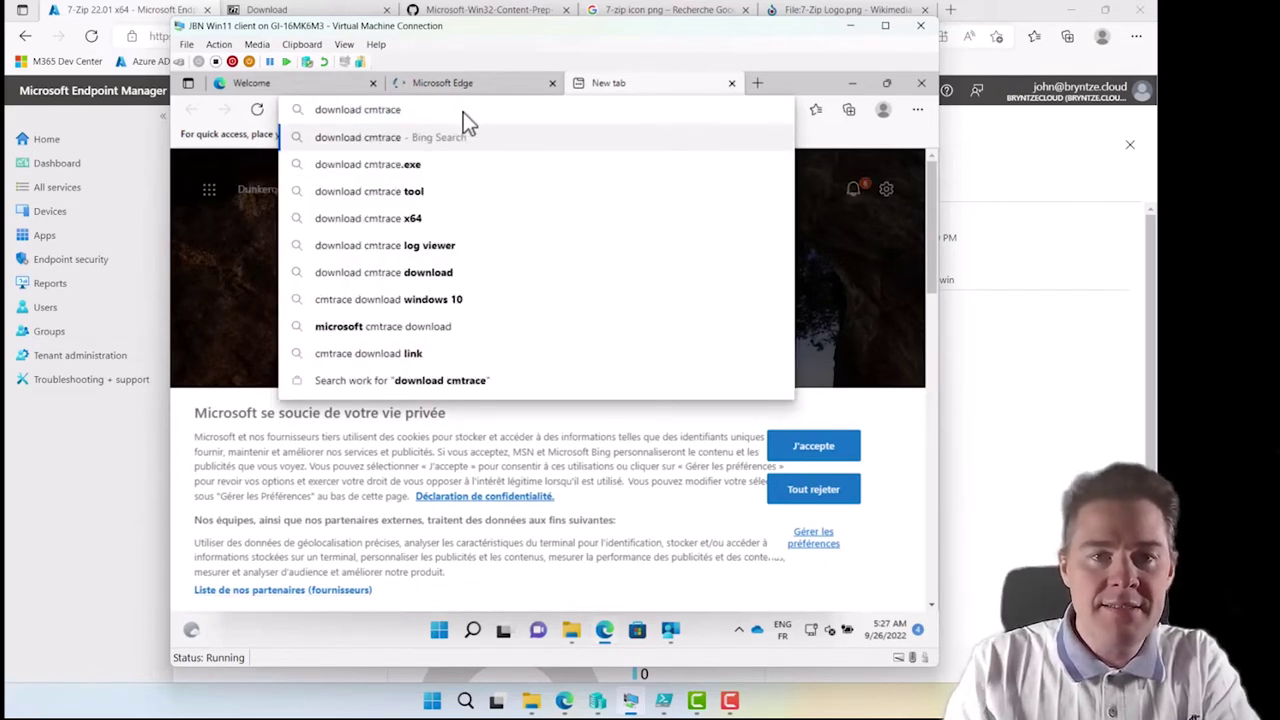
key(Down)
key(Return)
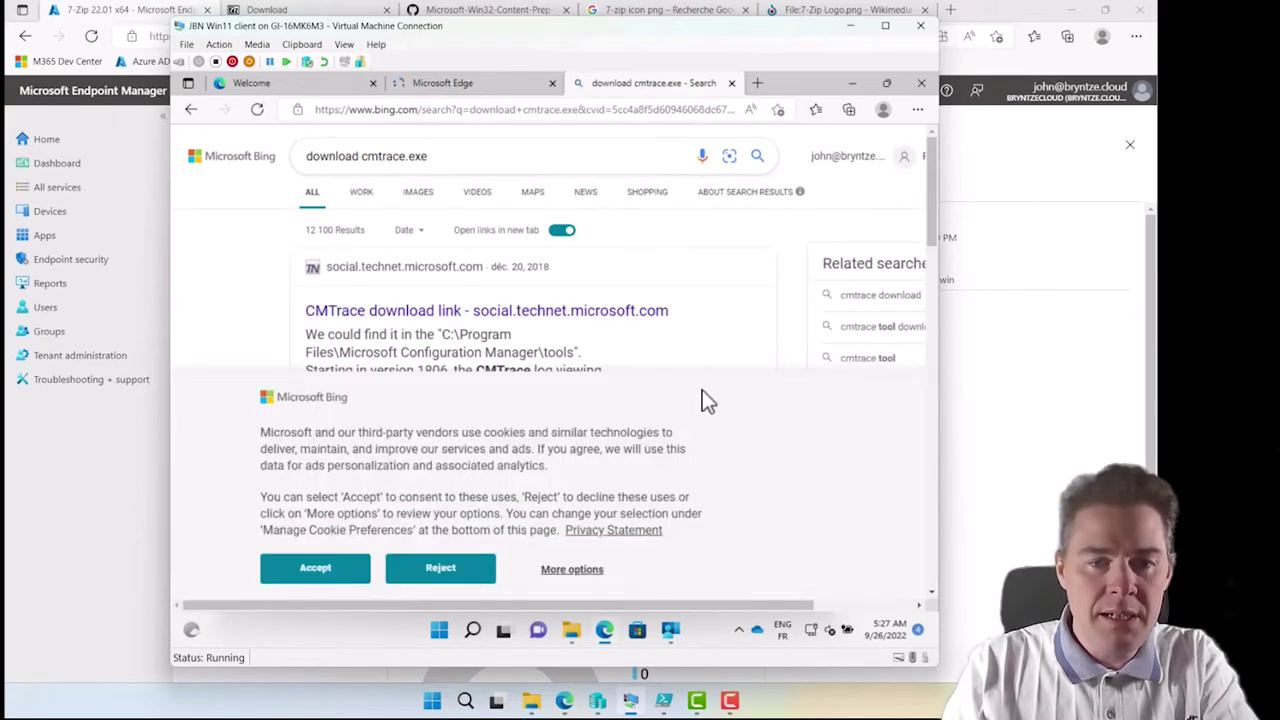
- Accept cookies, open the archive.org CMTrace result and download its Windows executable
click(338, 572)
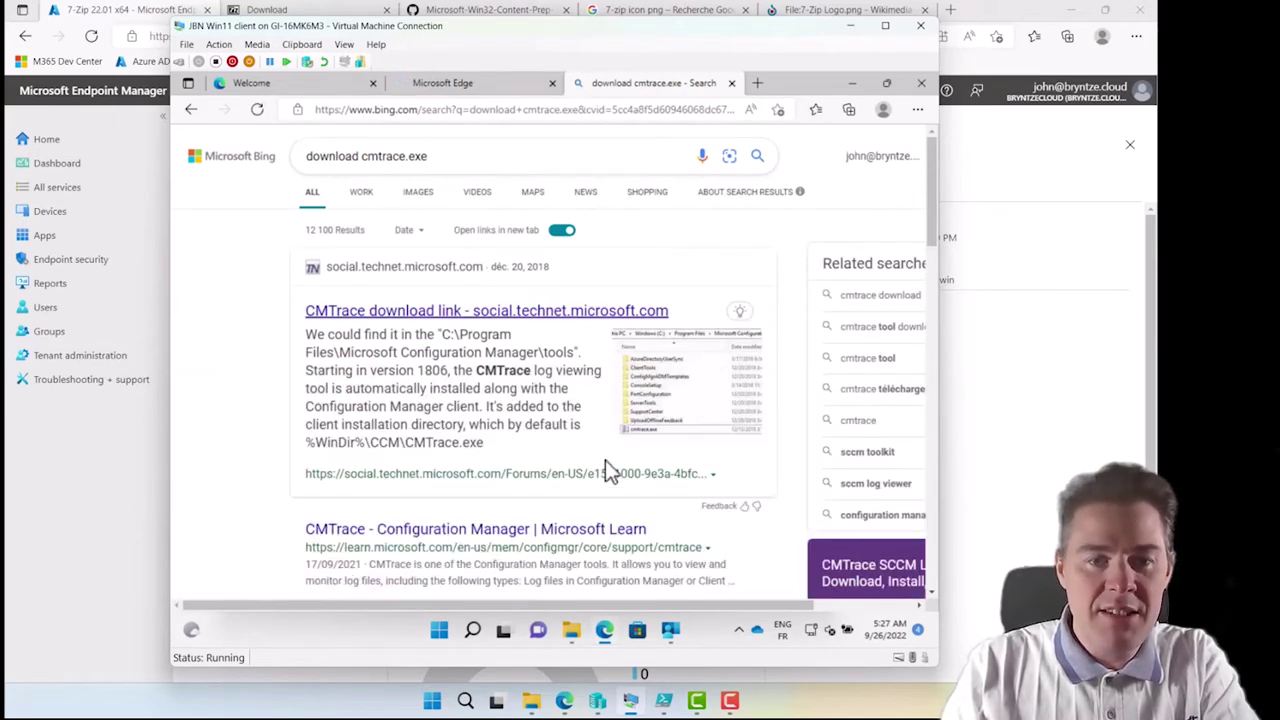
scroll(605, 462, down, 3)
scroll(605, 462, down, 8)
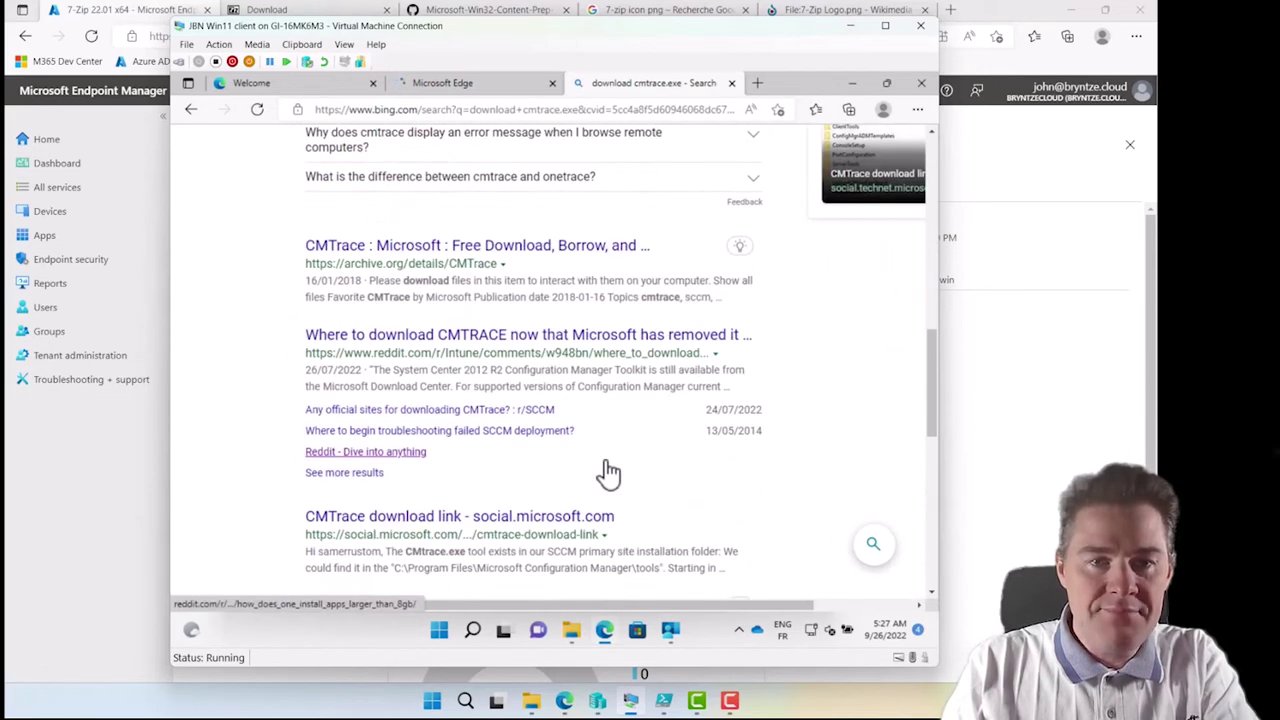
click(469, 265)
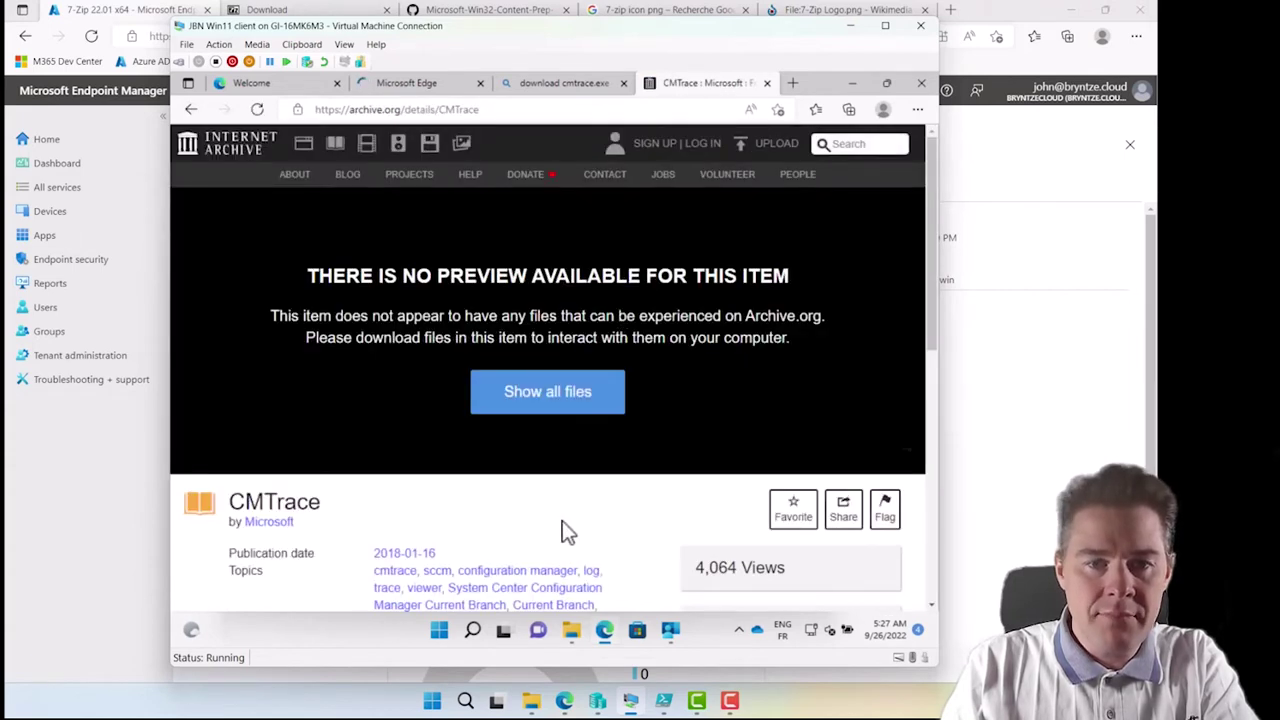
scroll(562, 521, down, 1)
scroll(562, 521, down, 2)
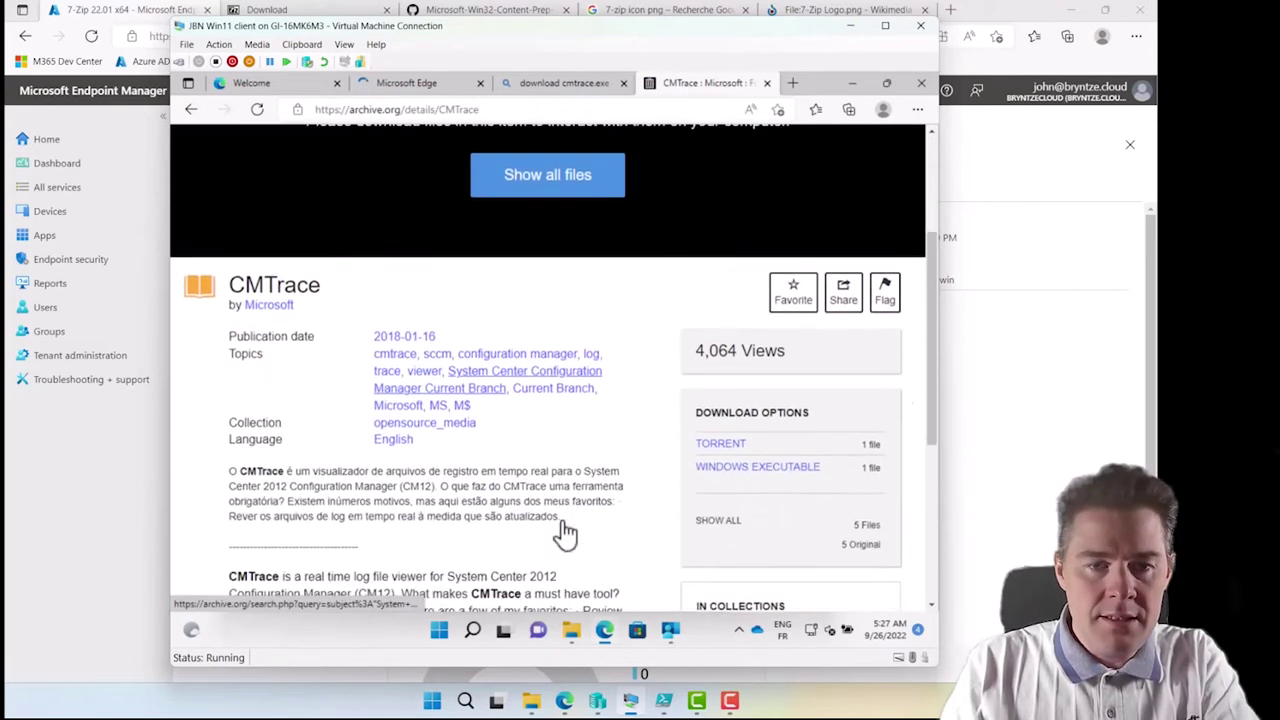
scroll(565, 533, down, 2)
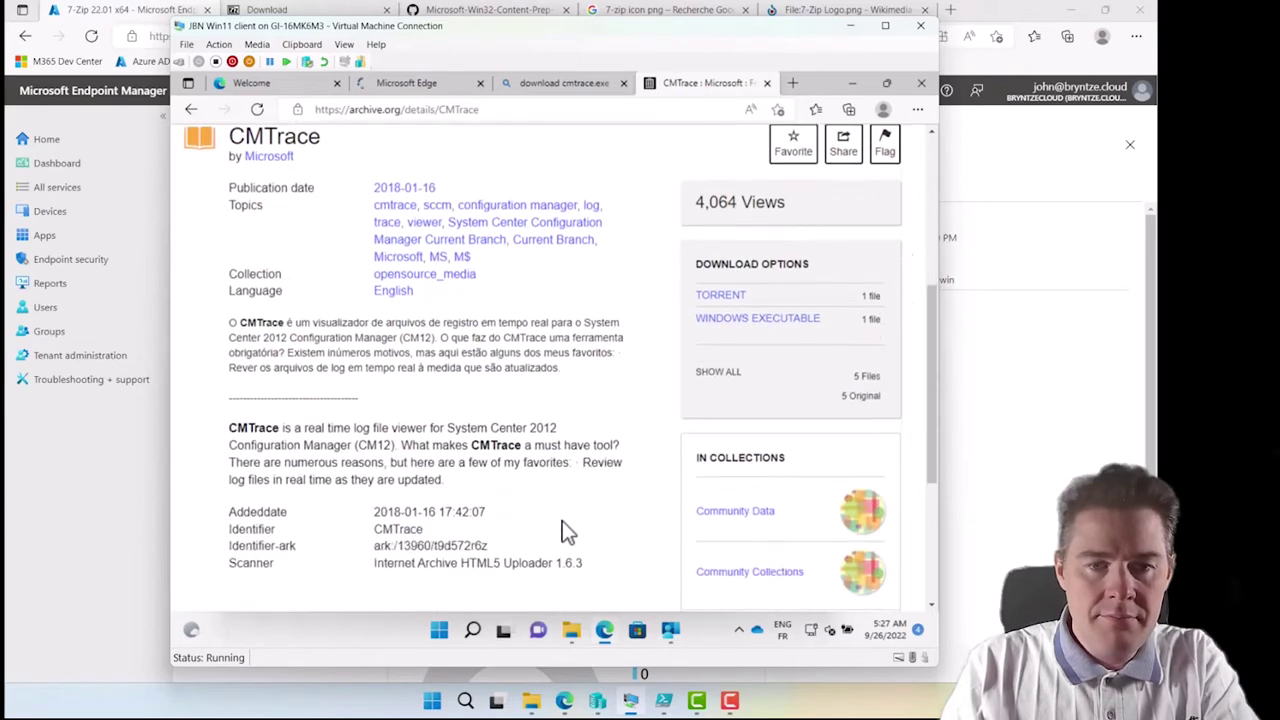
scroll(562, 521, down, 3)
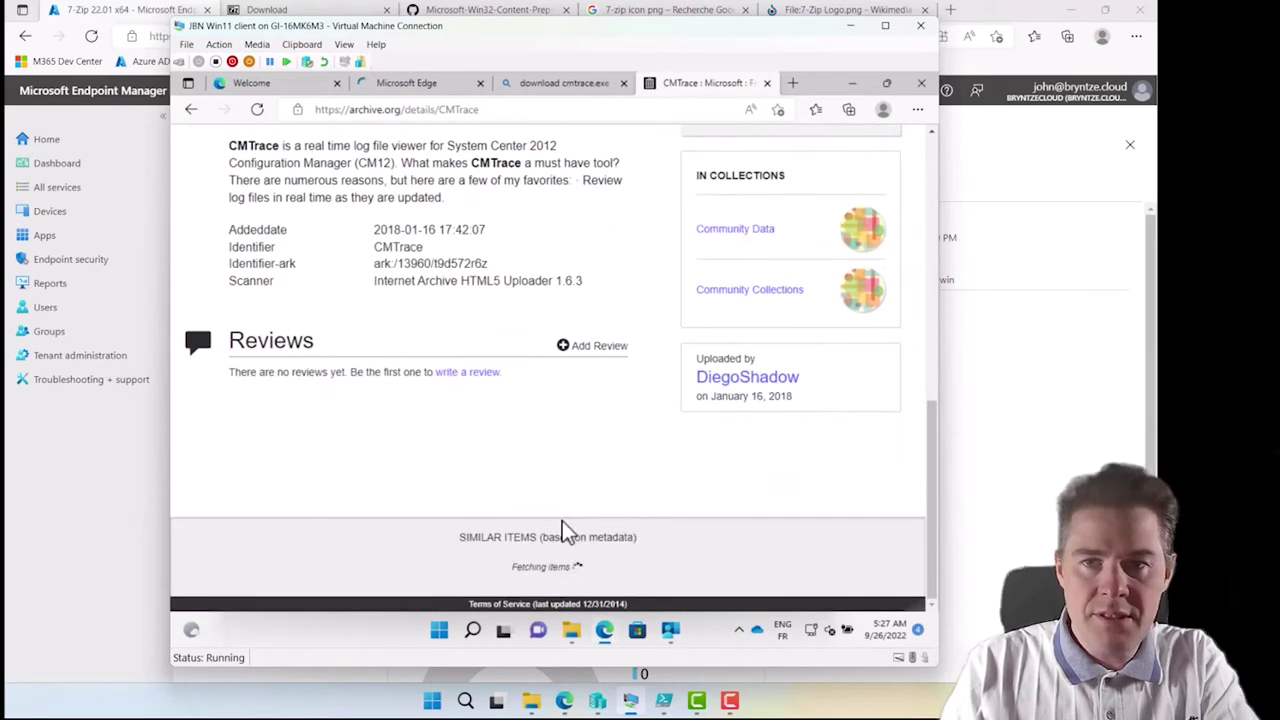
scroll(562, 521, up, 4)
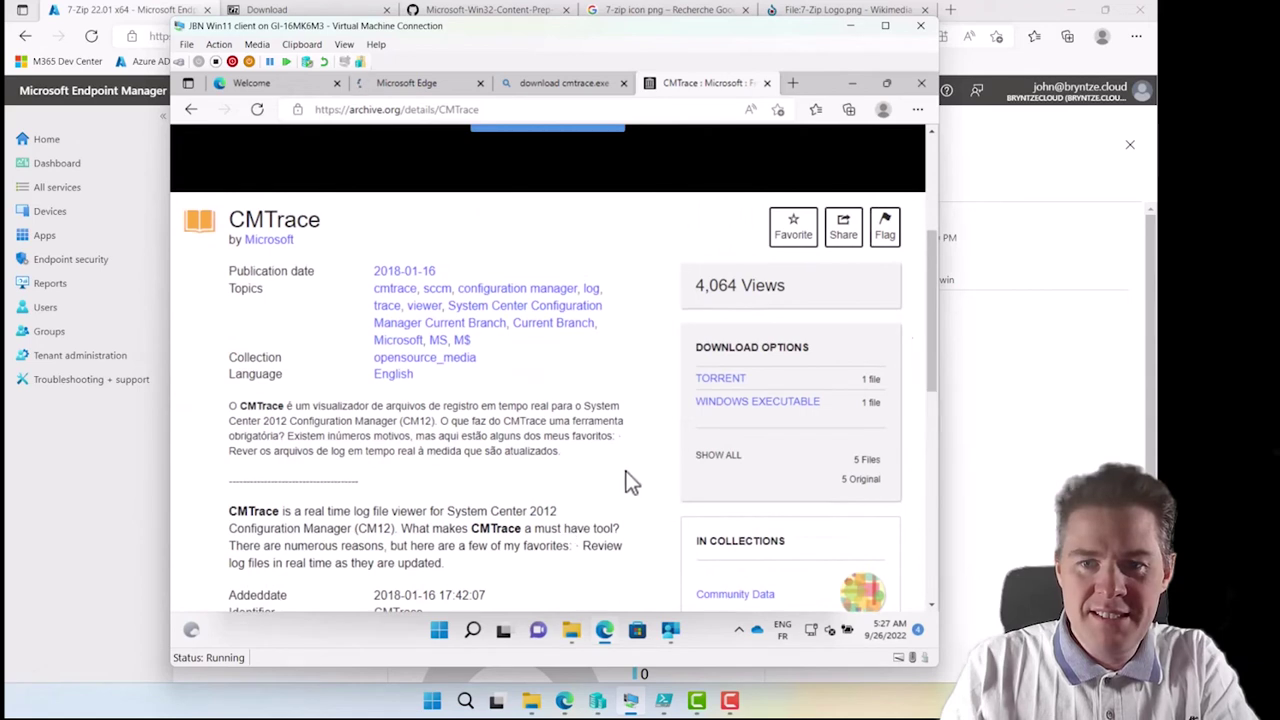
click(741, 416)
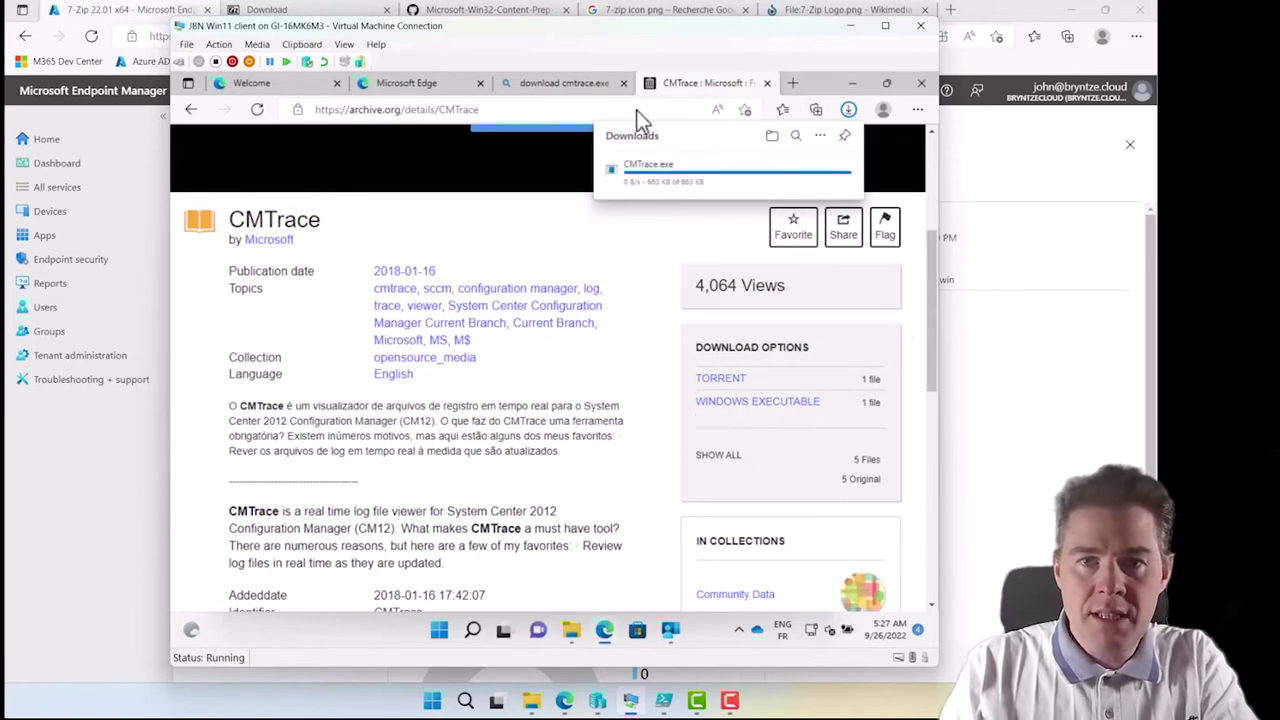
- Move the downloaded CMTrace file into C:\Windows\System32, granting administrator permission
click(799, 172)
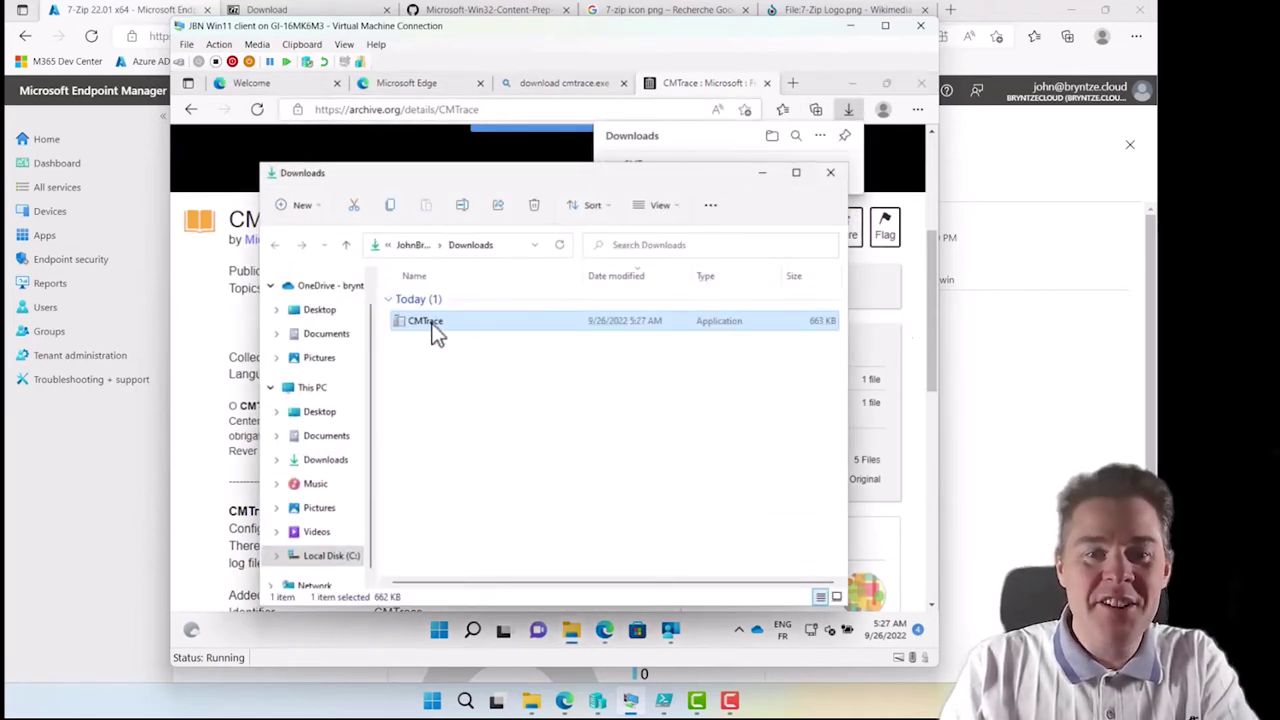
right_click(433, 327)
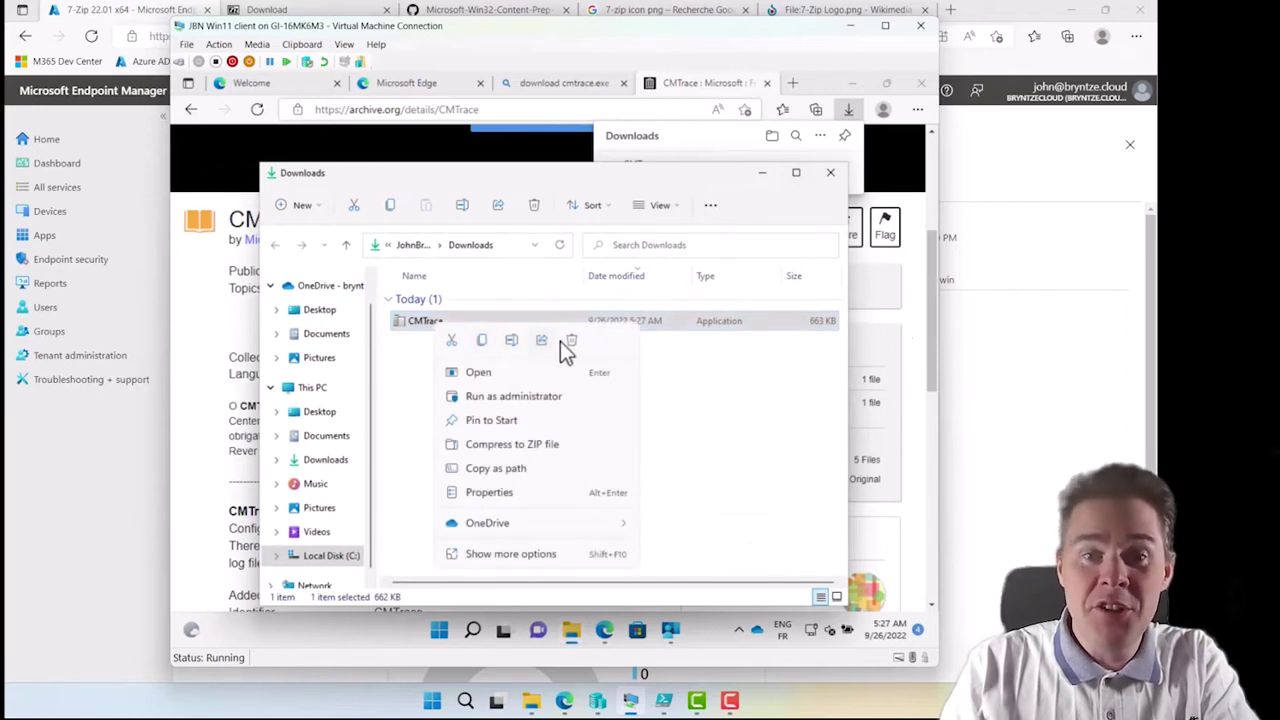
click(454, 344)
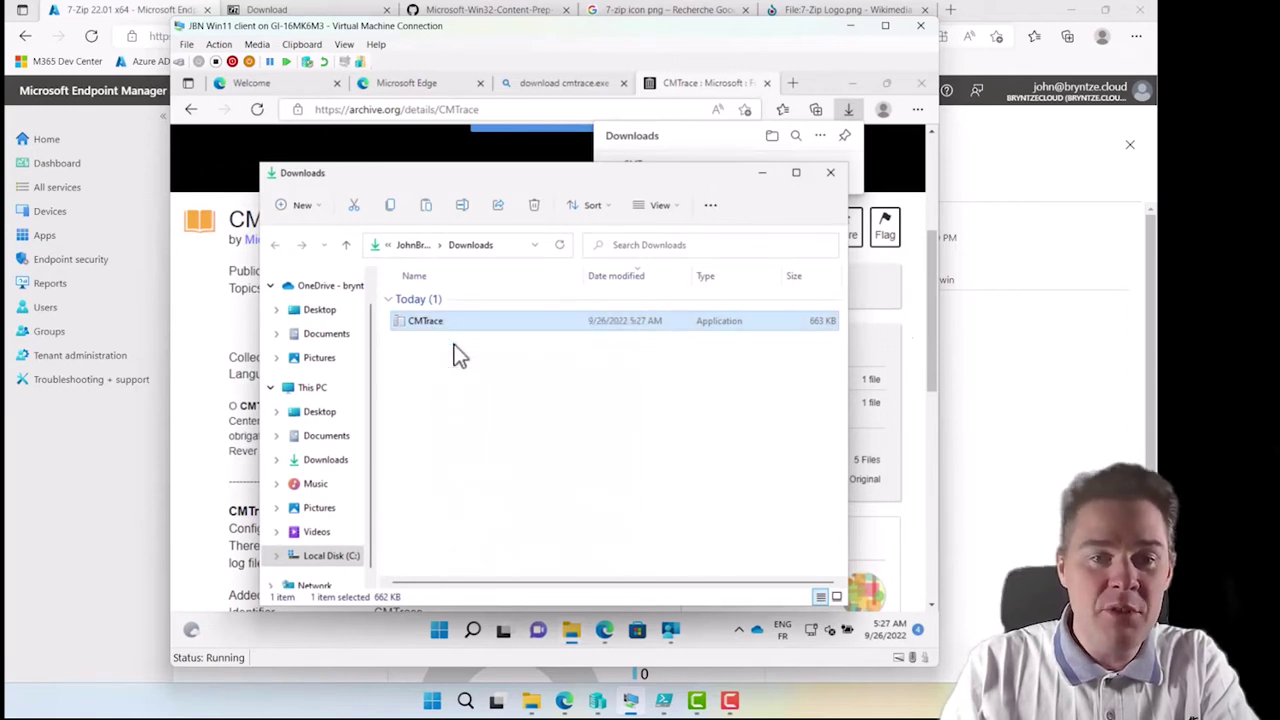
click(311, 560)
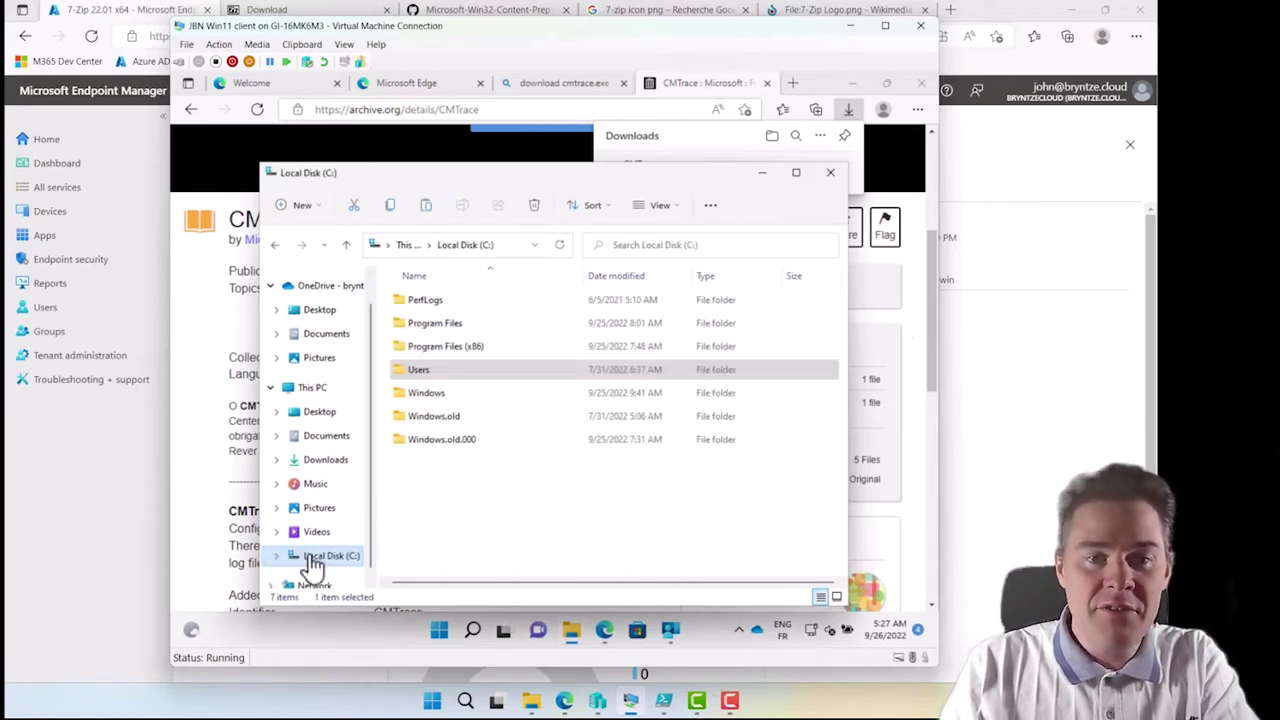
double_click(436, 393)
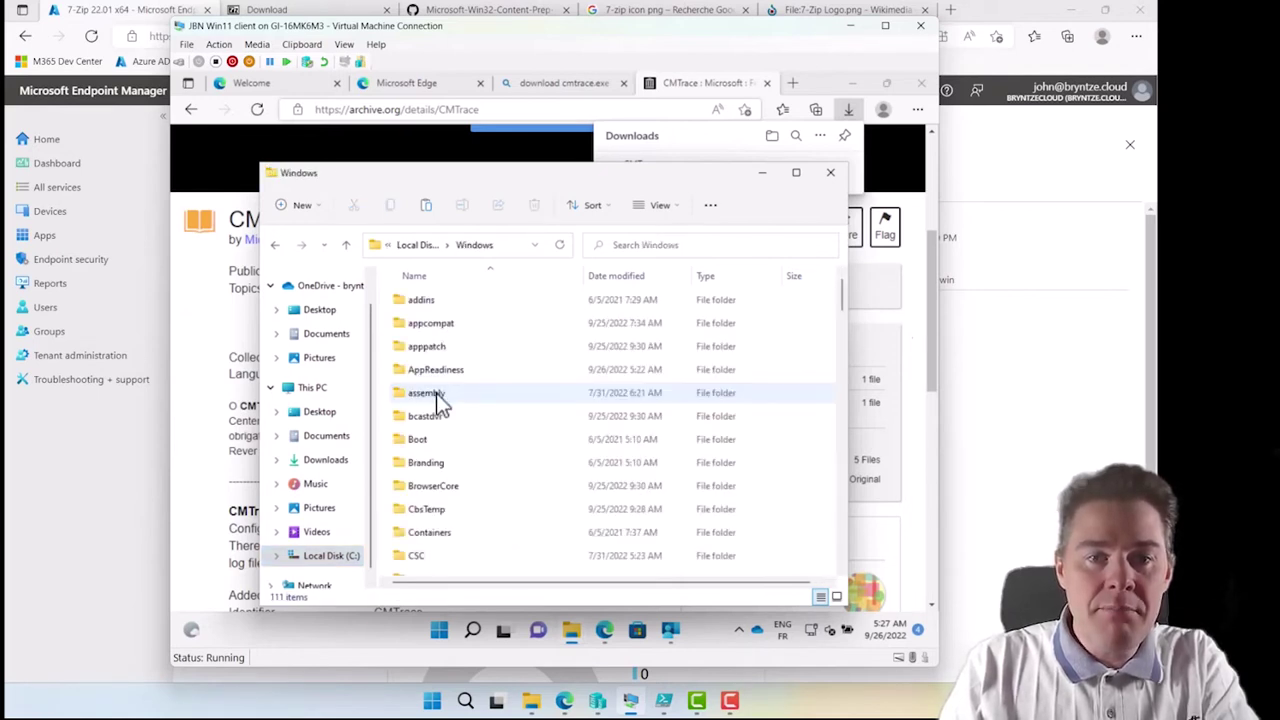
text(sys)
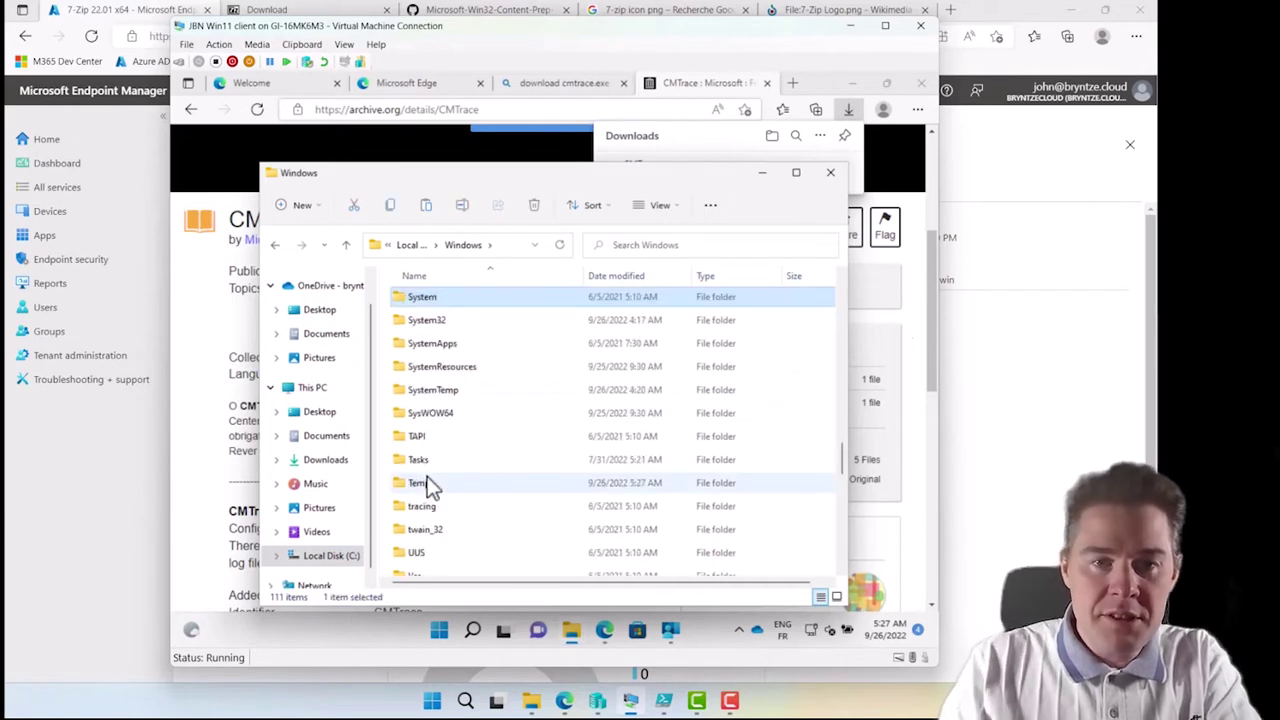
double_click(435, 322)
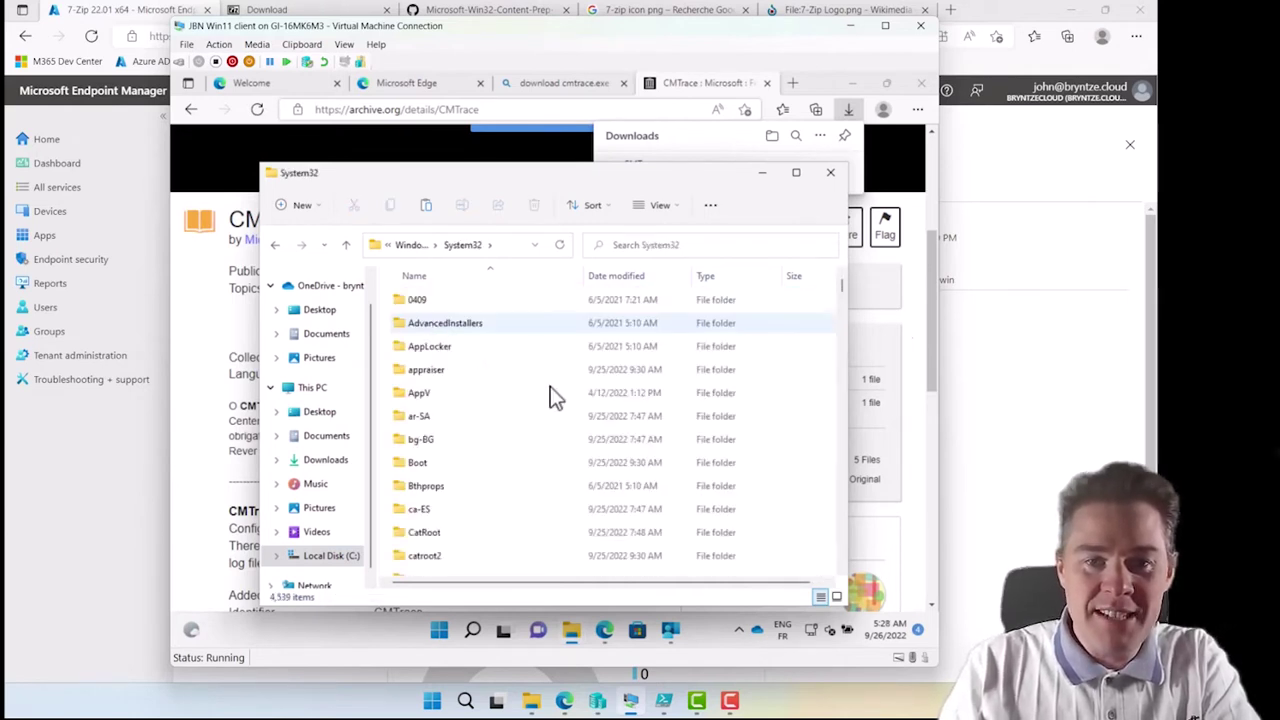
right_click(783, 468)
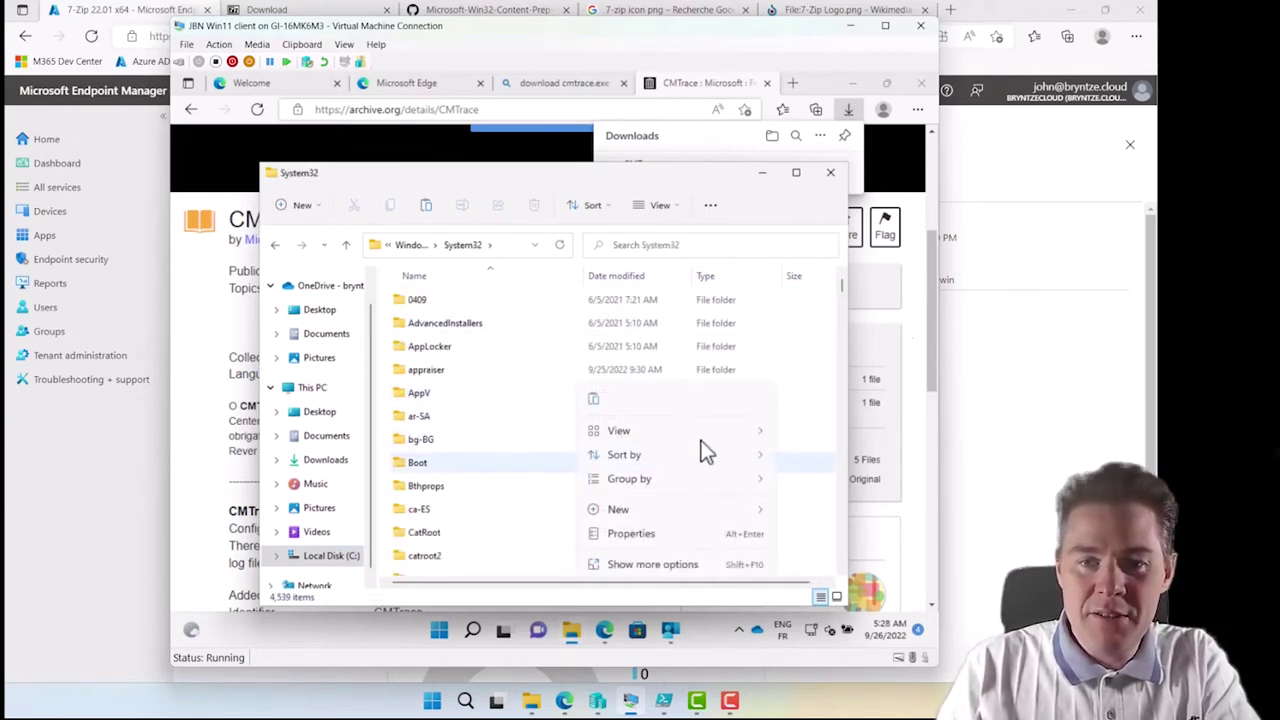
click(593, 405)
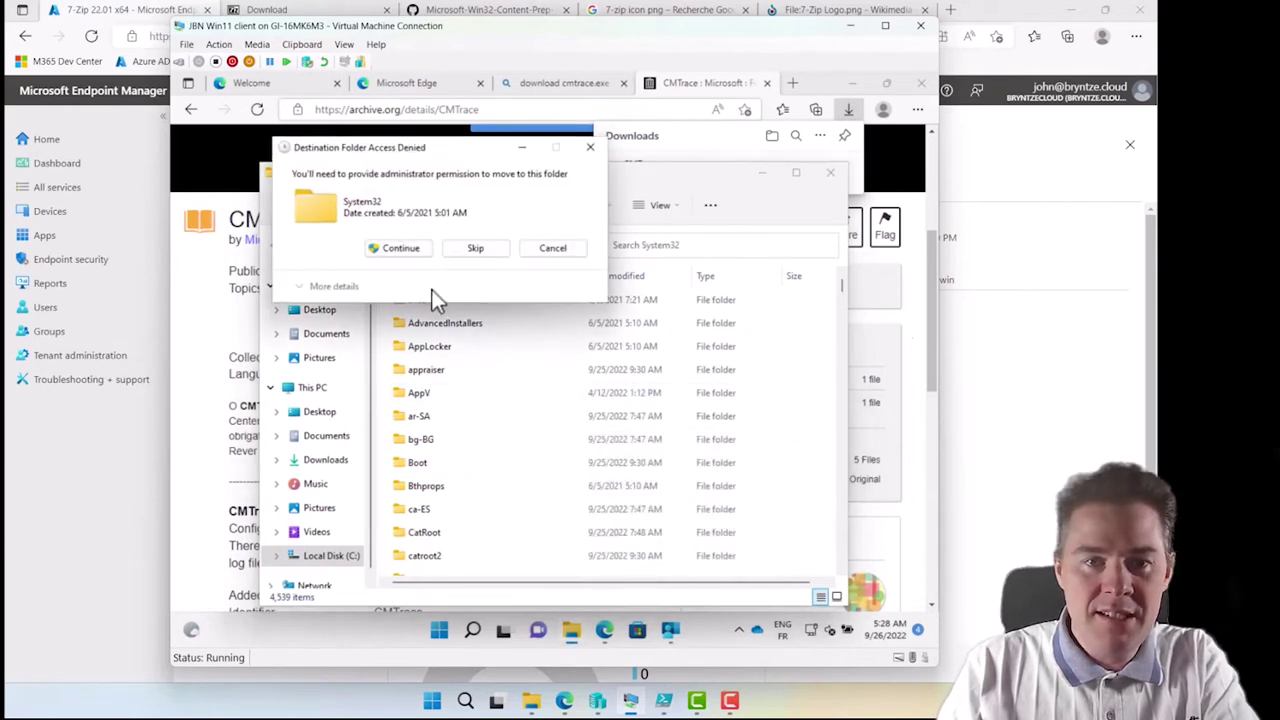
click(400, 250)
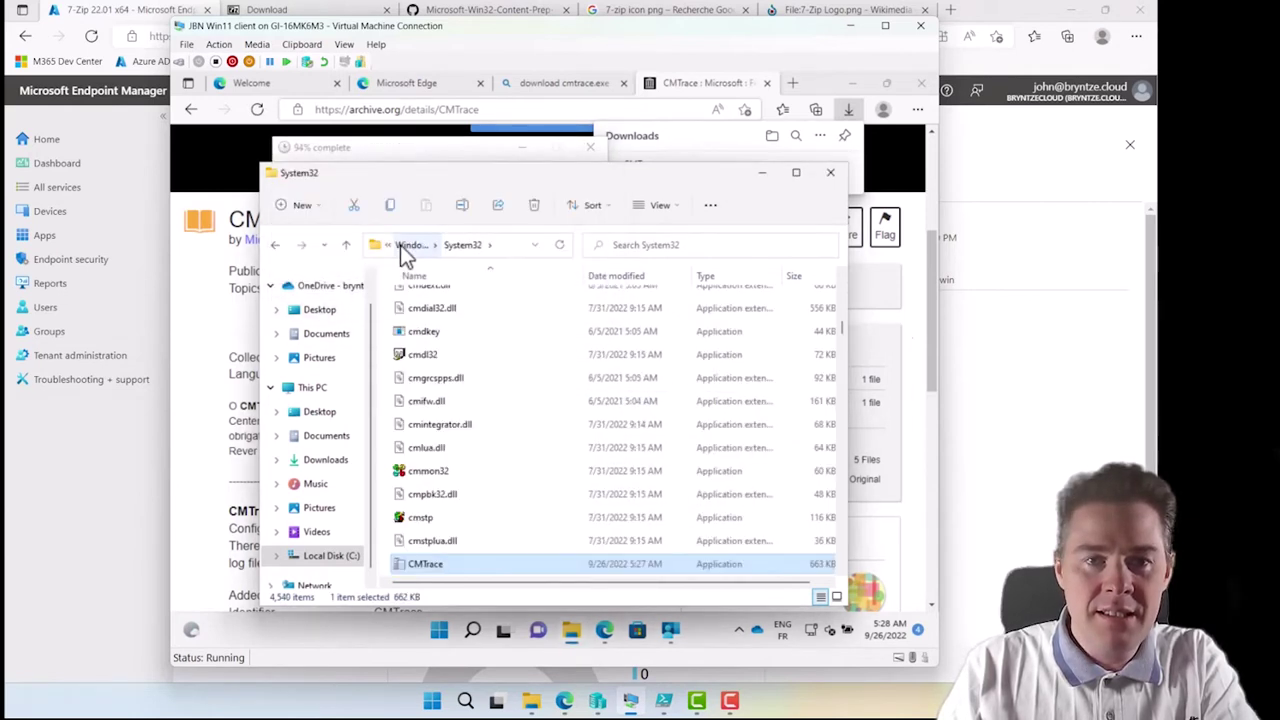
- Launch CMTrace, make it the default log viewer, then close it and the System32 window
double_click(424, 566)
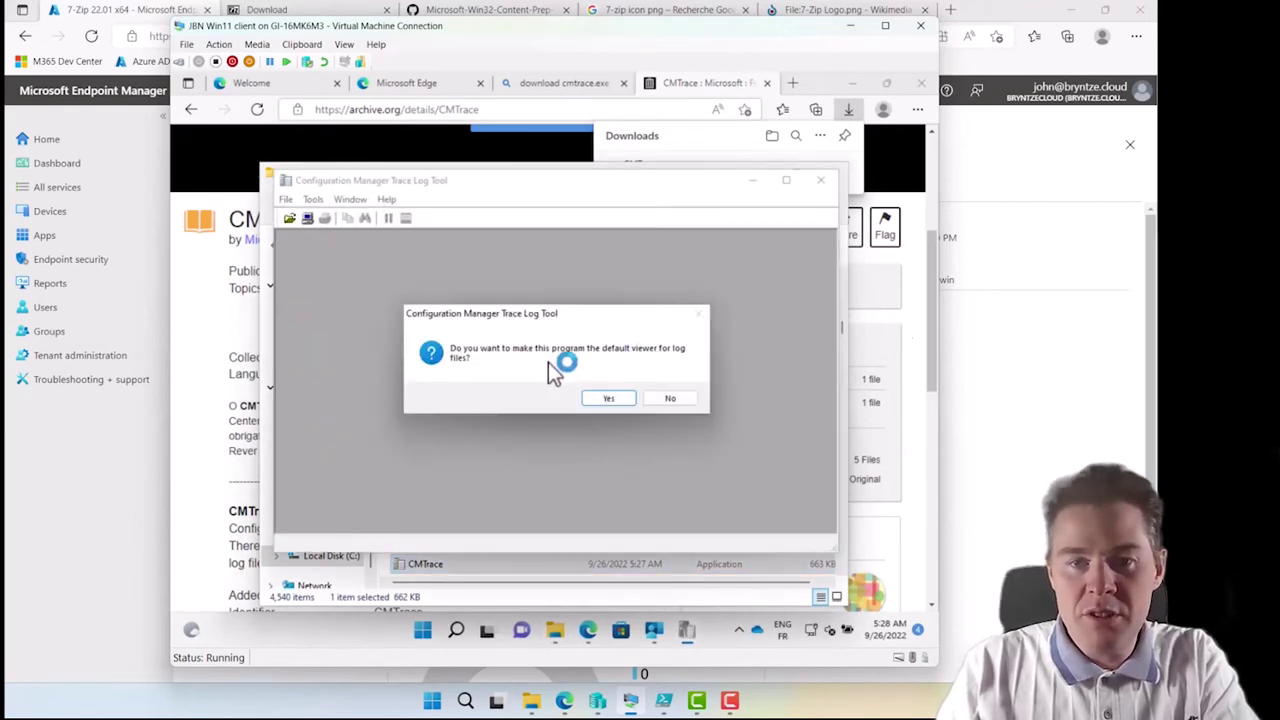
click(603, 398)
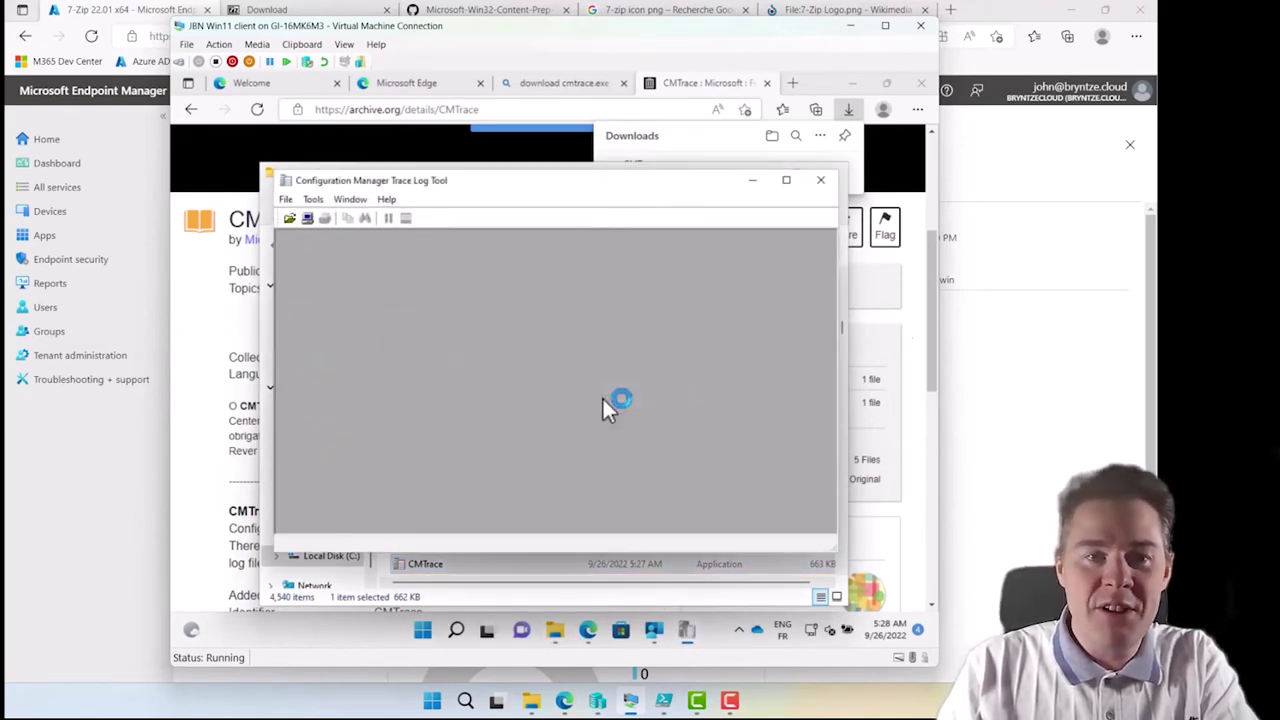
click(822, 182)
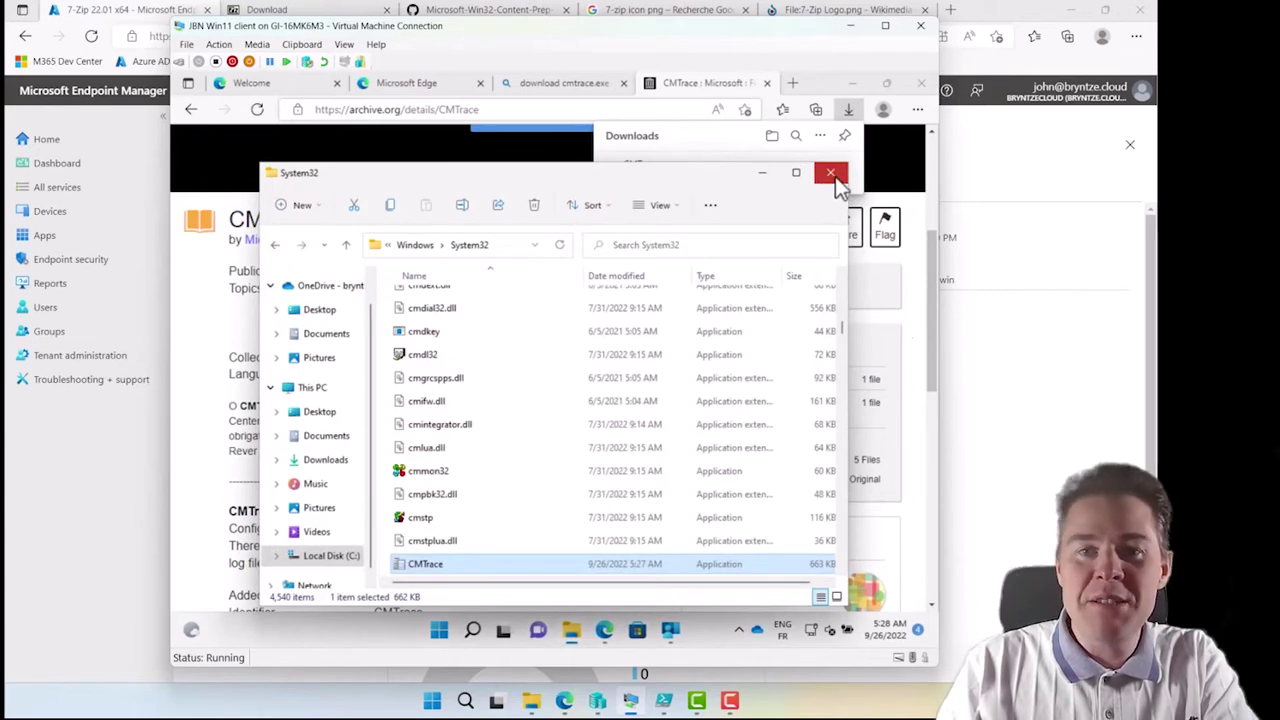
click(831, 177)
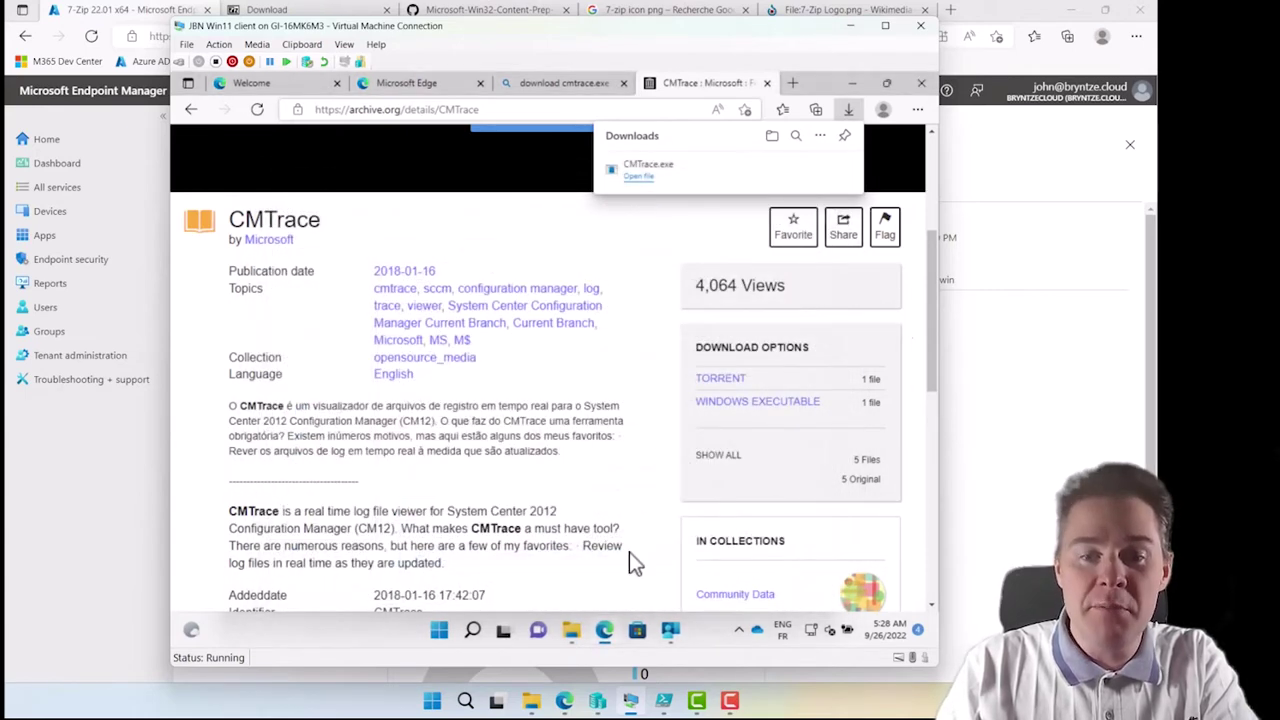
click(572, 632)
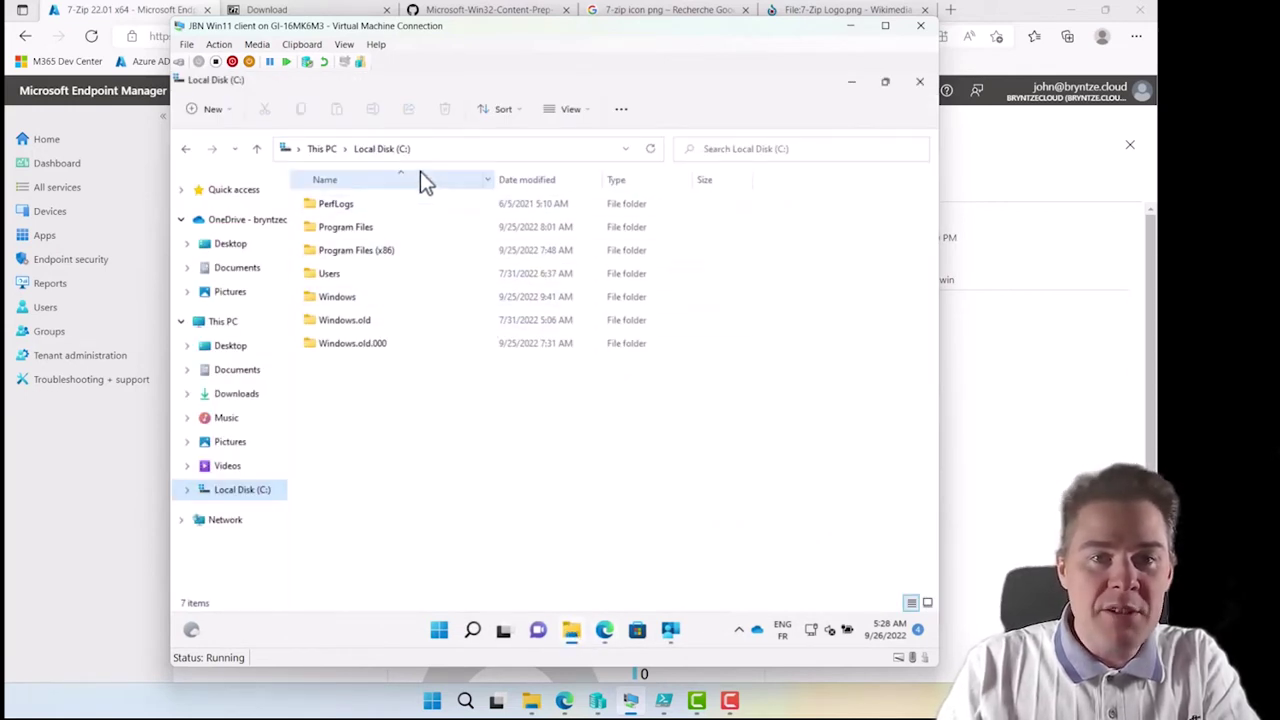
- Navigate to C:\ProgramData\Microsoft\IntuneManagementExtension\Logs using address-bar autocomplete
click(437, 151)
text(progr)
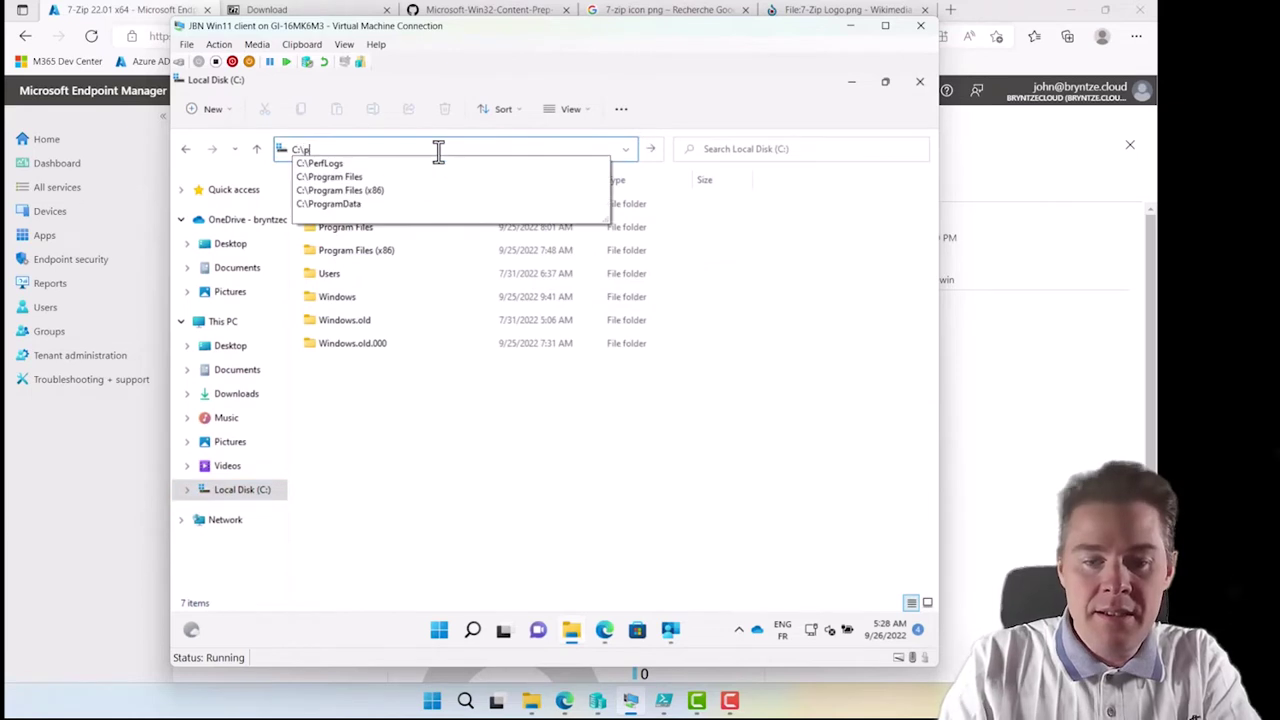
key(Down)
key(Down)
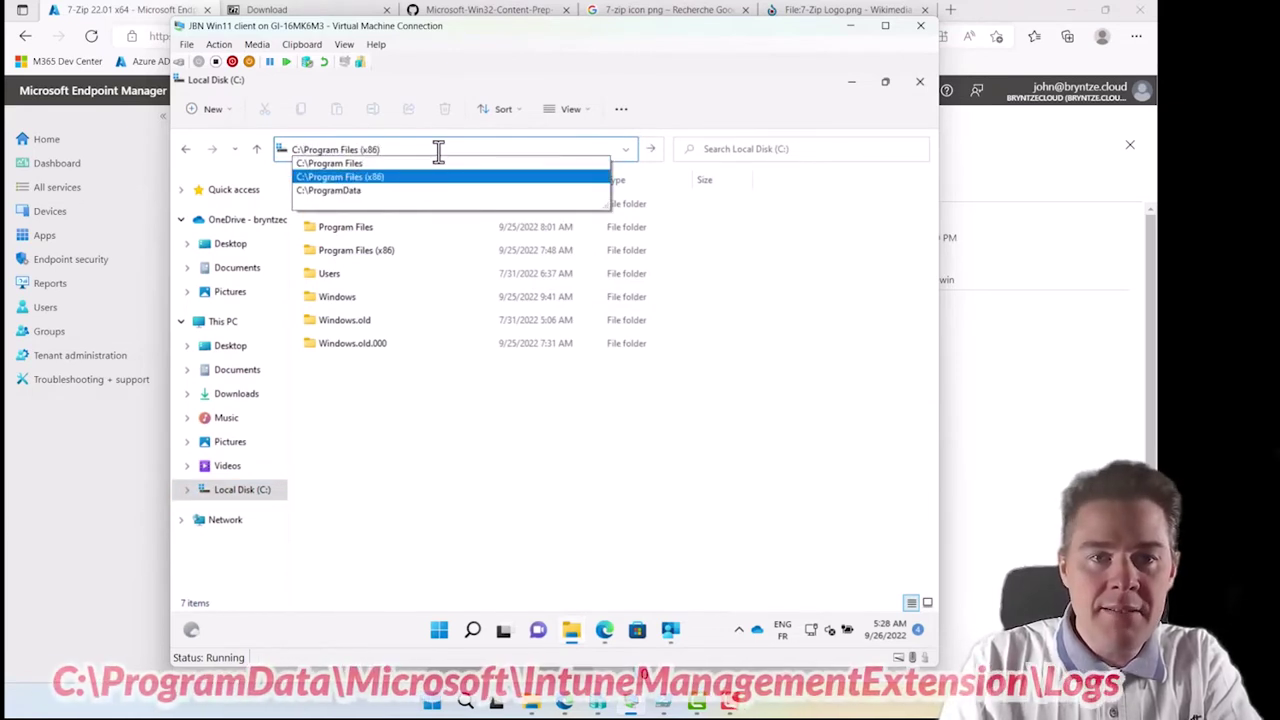
key(Down)
text(\)
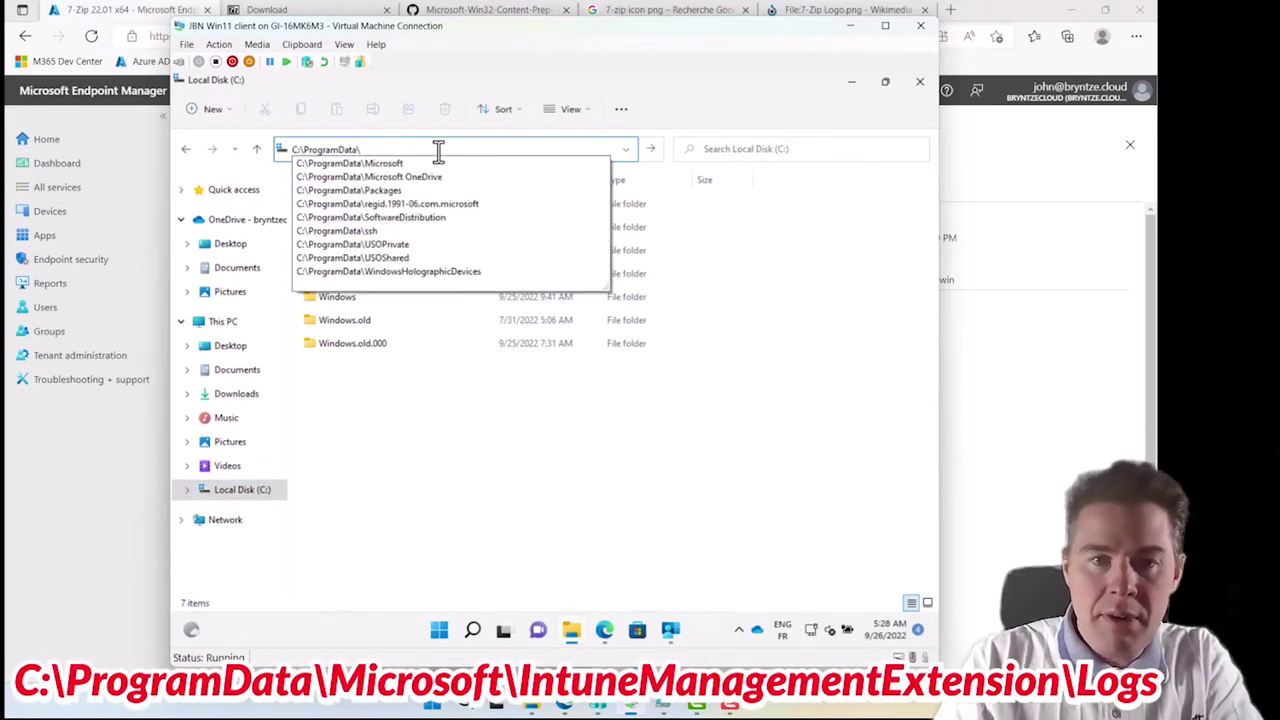
key(Down)
text(\in)
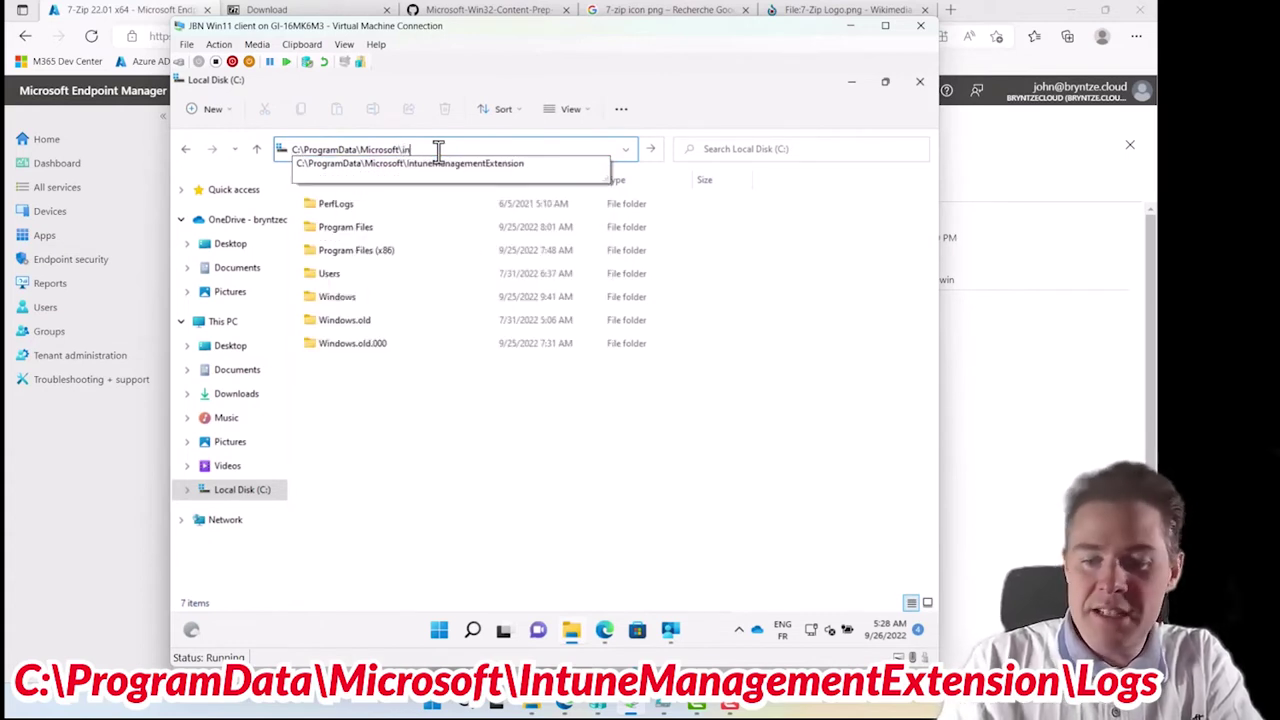
key(Down)
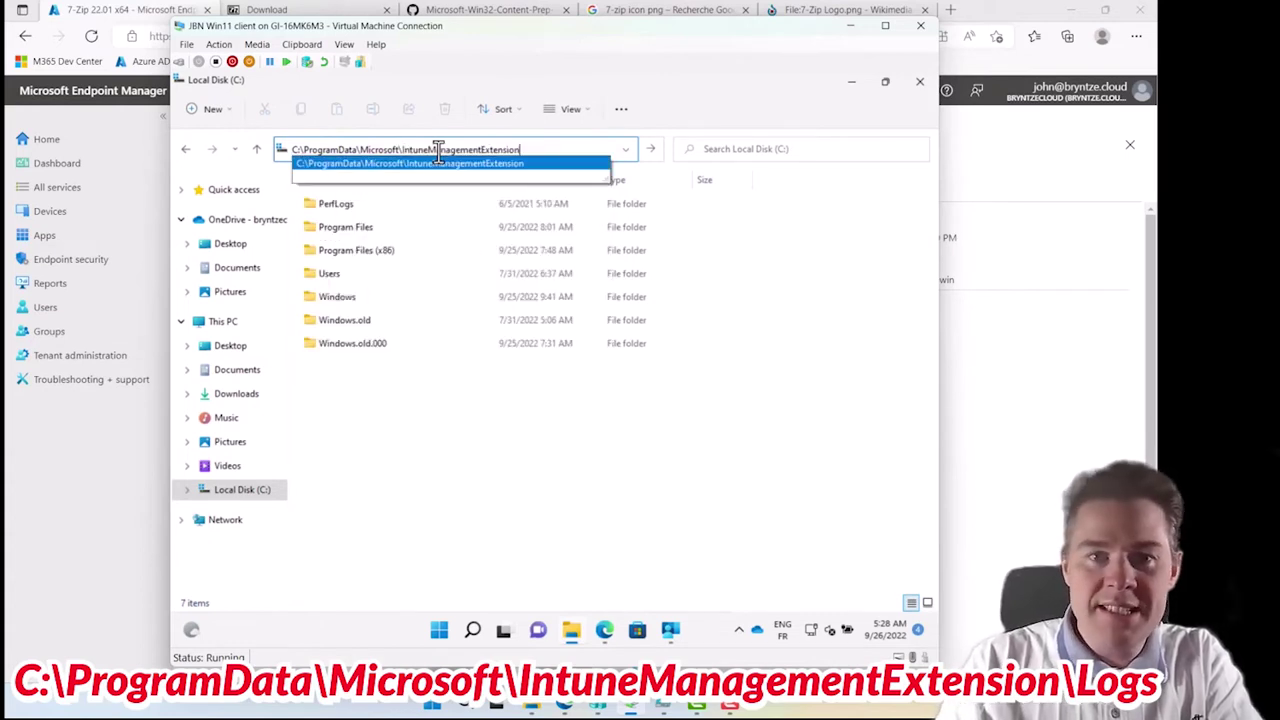
text(\lo)
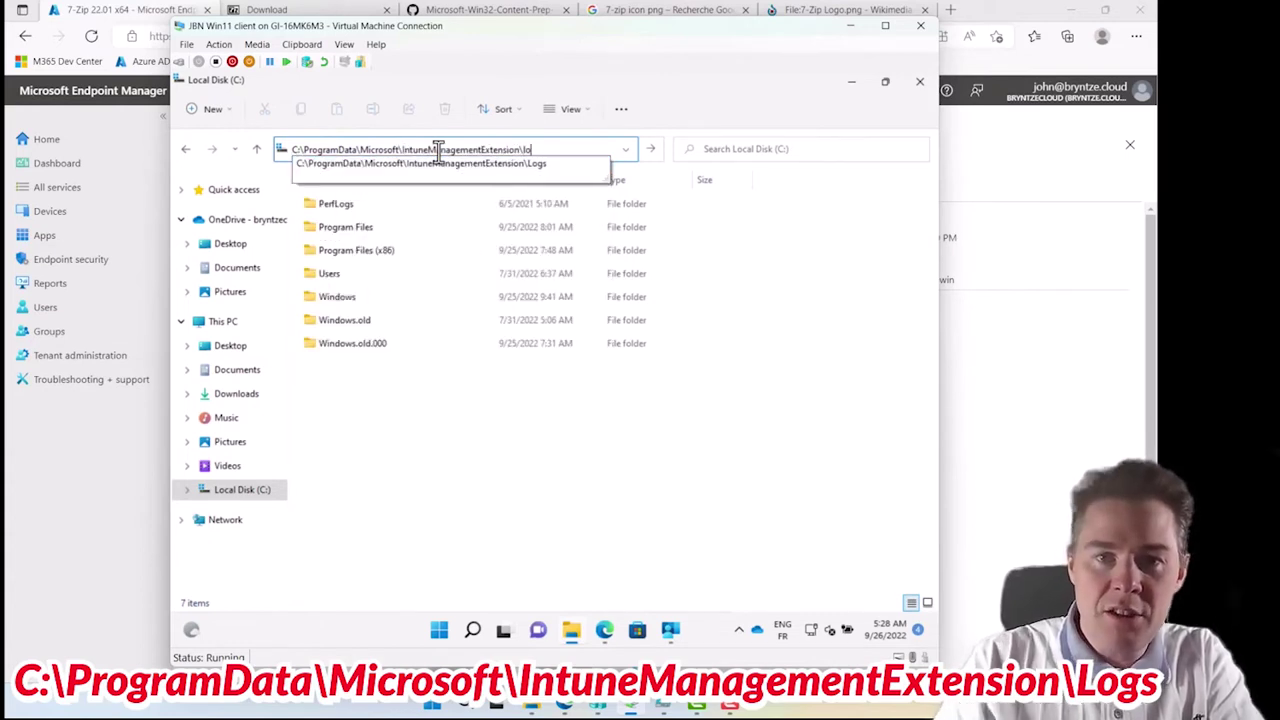
key(Down)
key(Return)
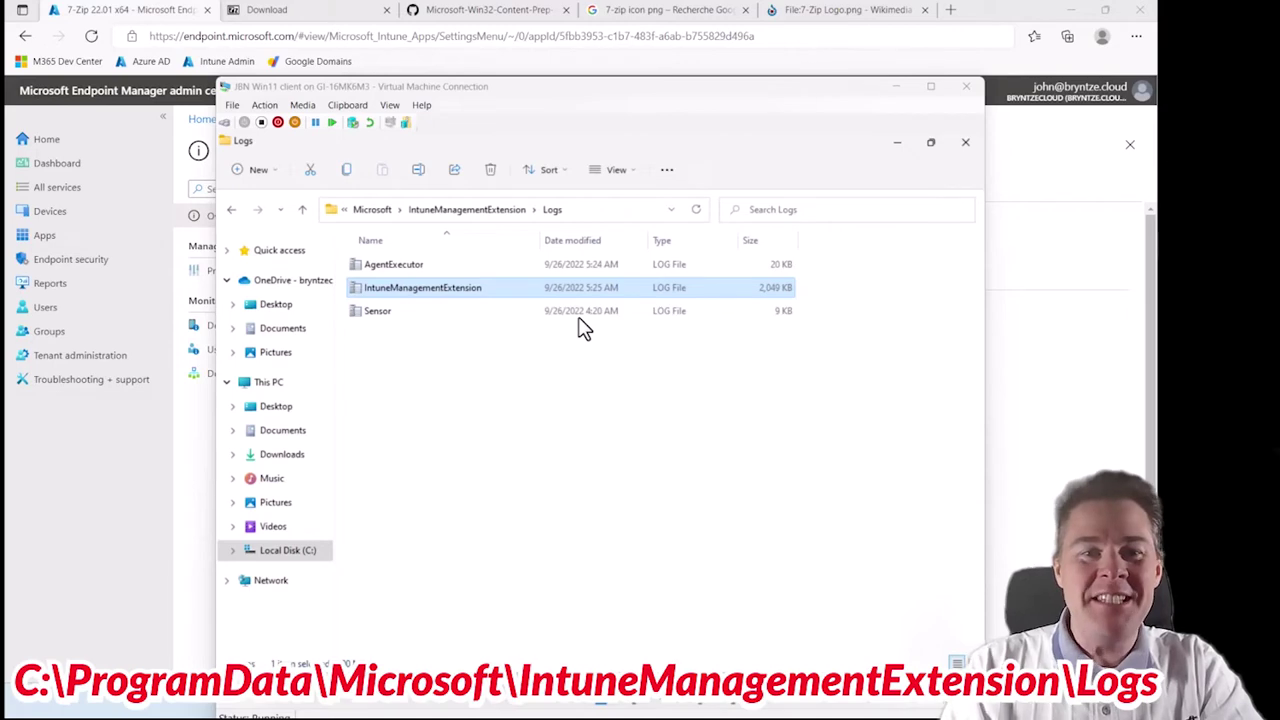
- Open IntuneManagementExtension.log with Configuration Manager Trace Log Tool
right_click(420, 295)
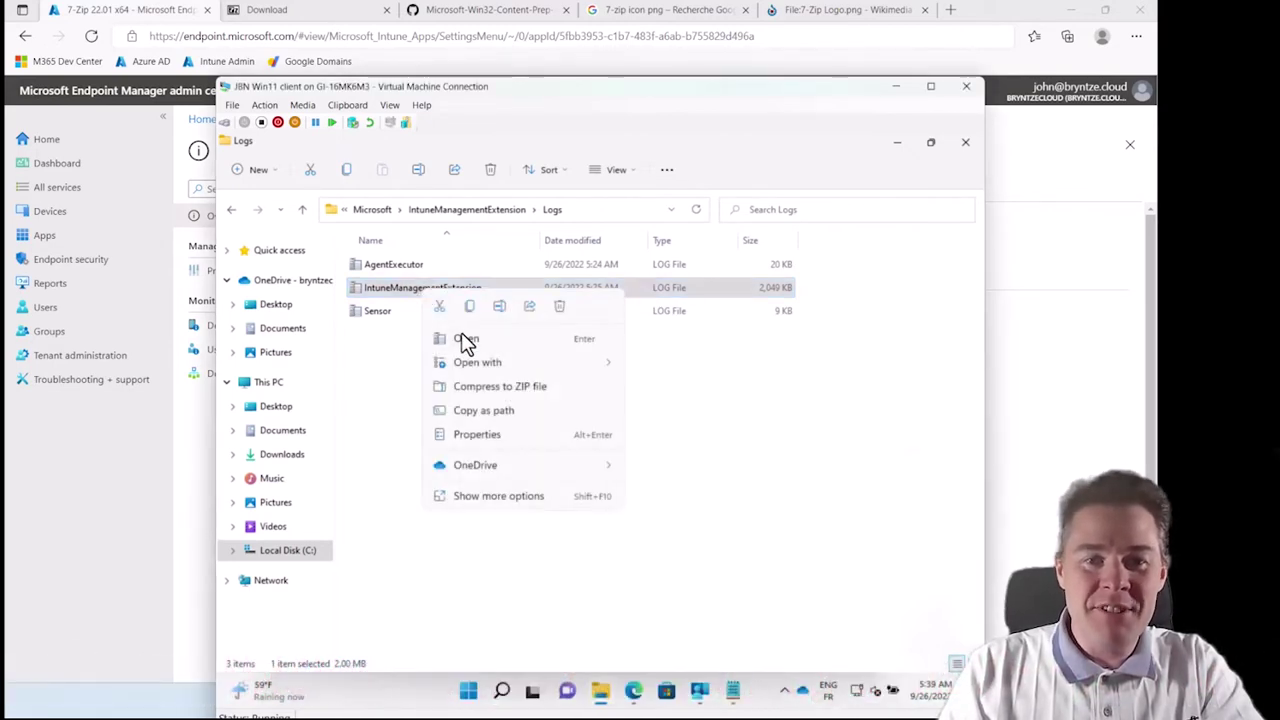
mouse_move(522, 366)
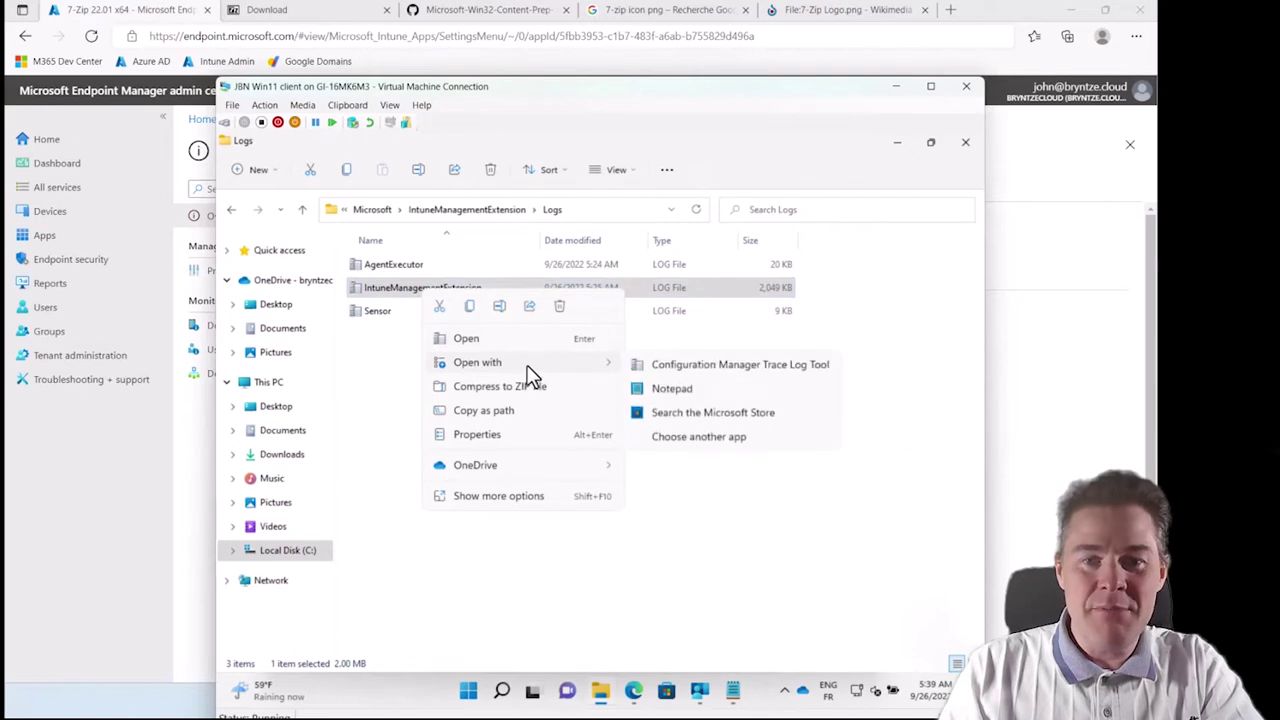
click(694, 366)
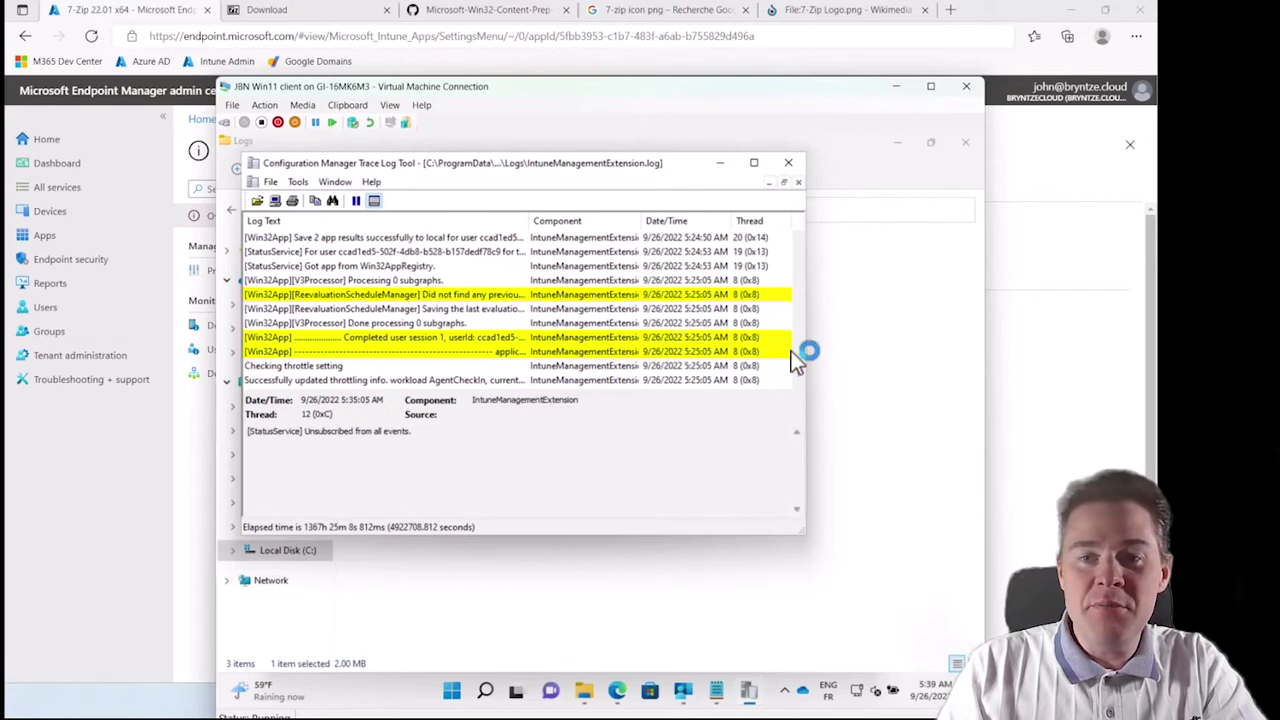
- Read recent entries, throttling info through app highest version status, and maximize the viewer
click(407, 381)
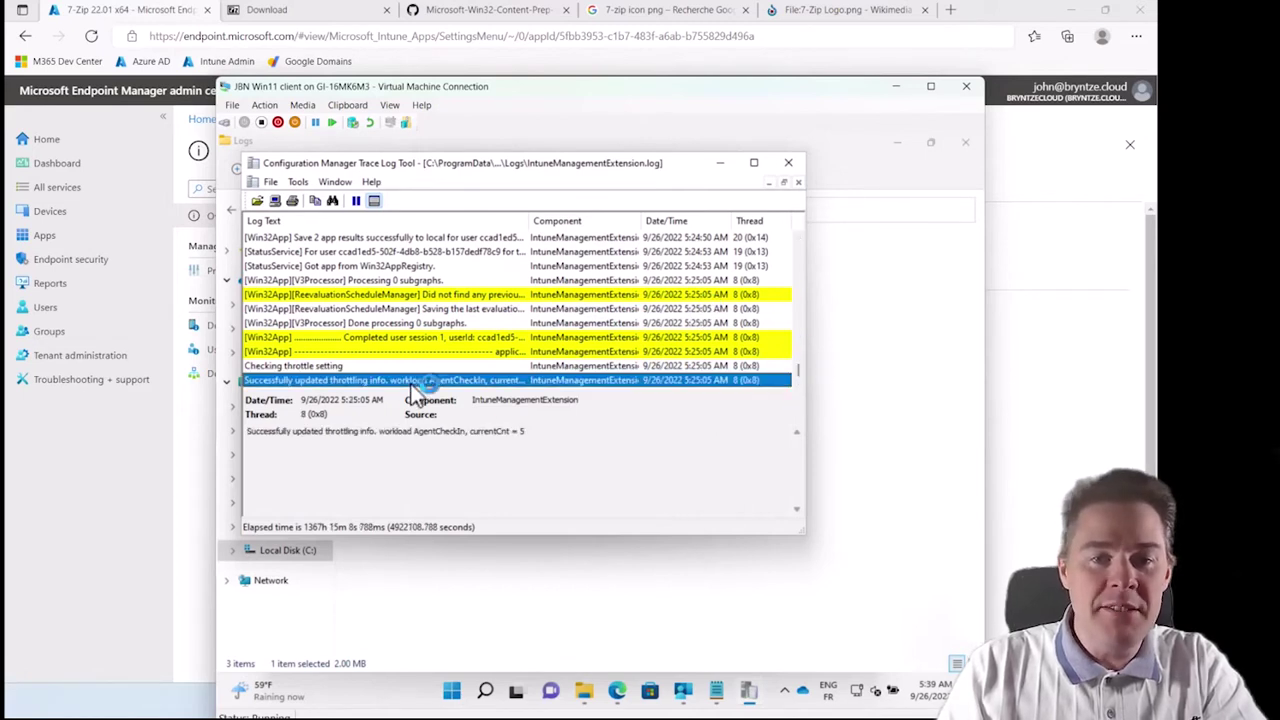
click(330, 296)
click(310, 338)
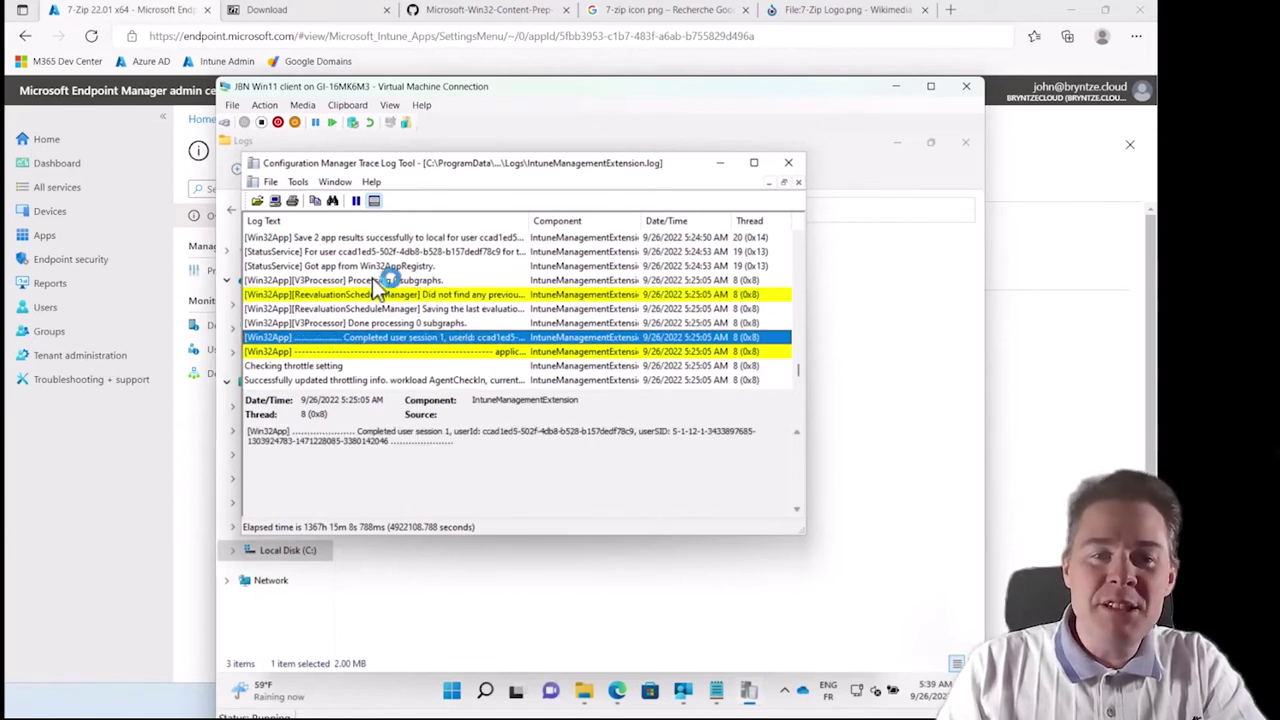
click(375, 281)
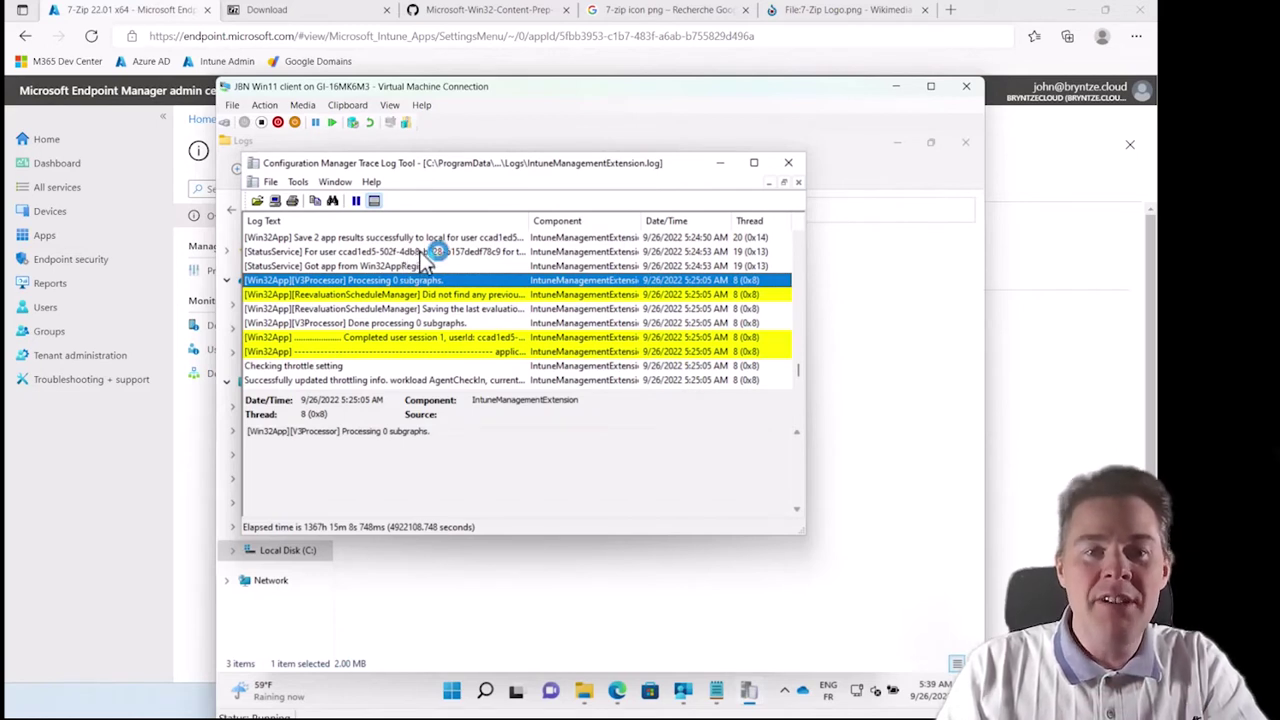
click(425, 252)
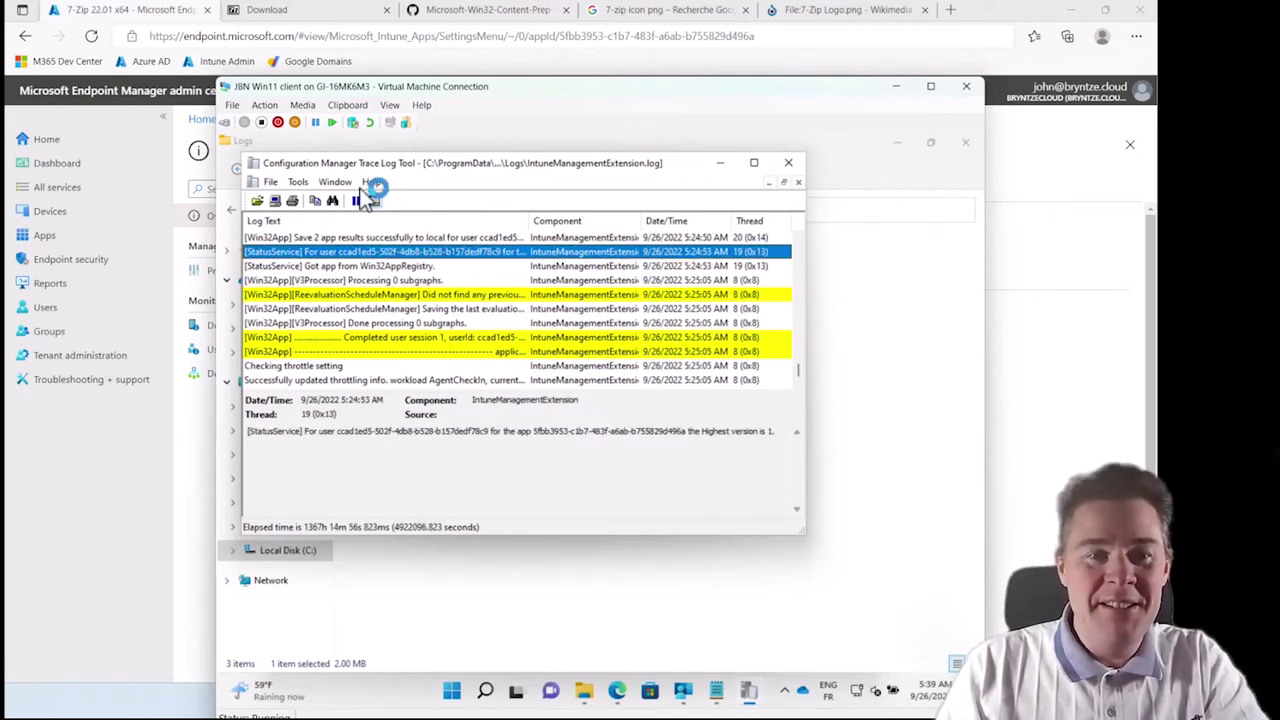
double_click(325, 165)
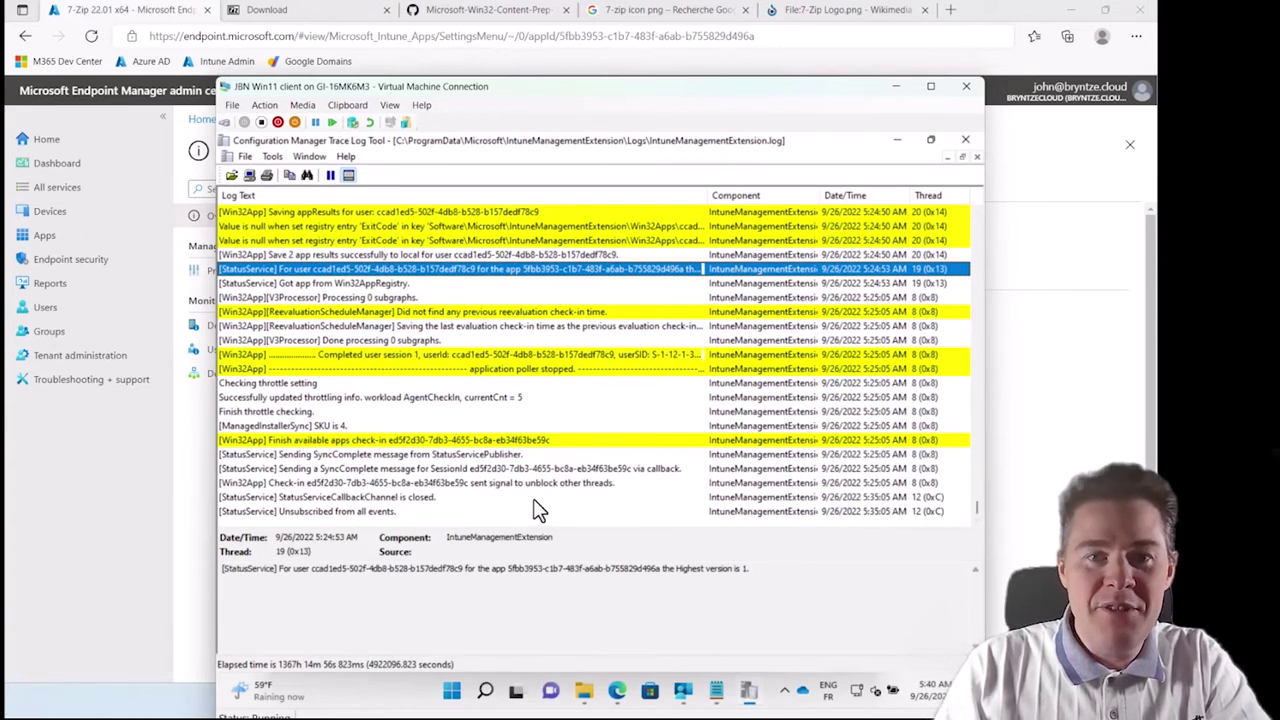
- Maximize the CMTrace log window and set up an upward Find search for 'Error Code'
click(300, 512)
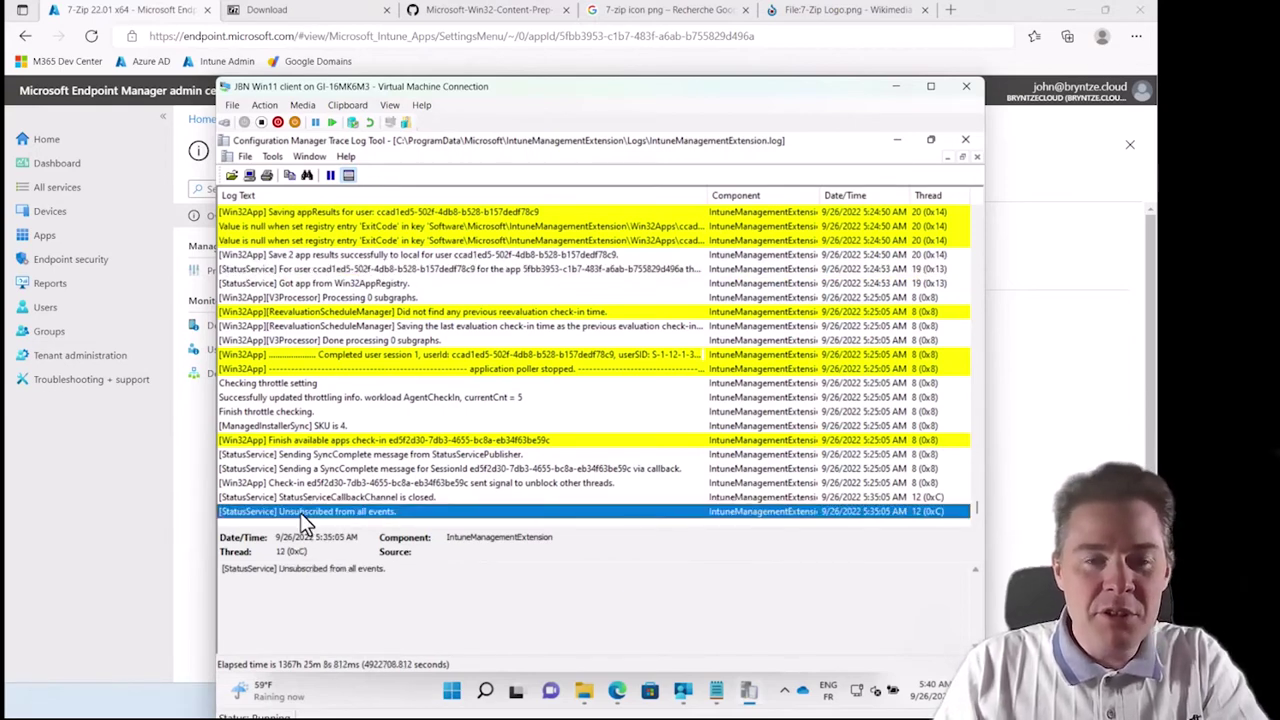
key(ctrl+f)
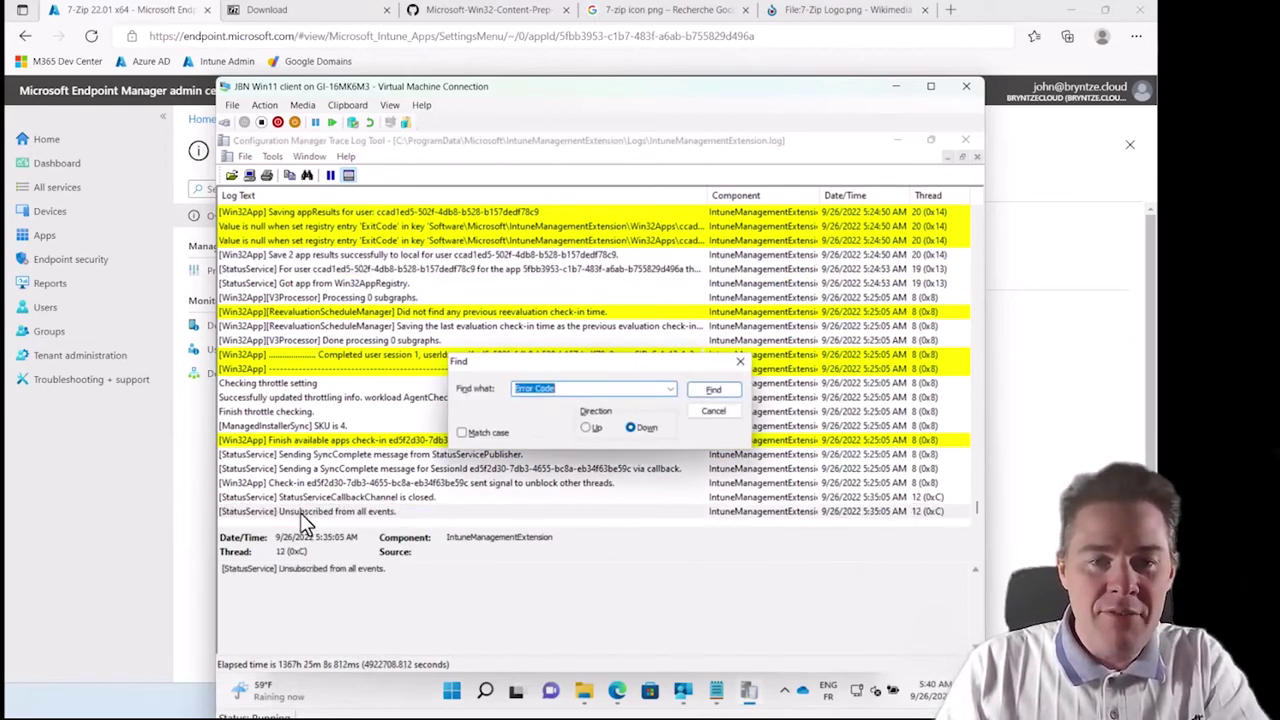
click(572, 389)
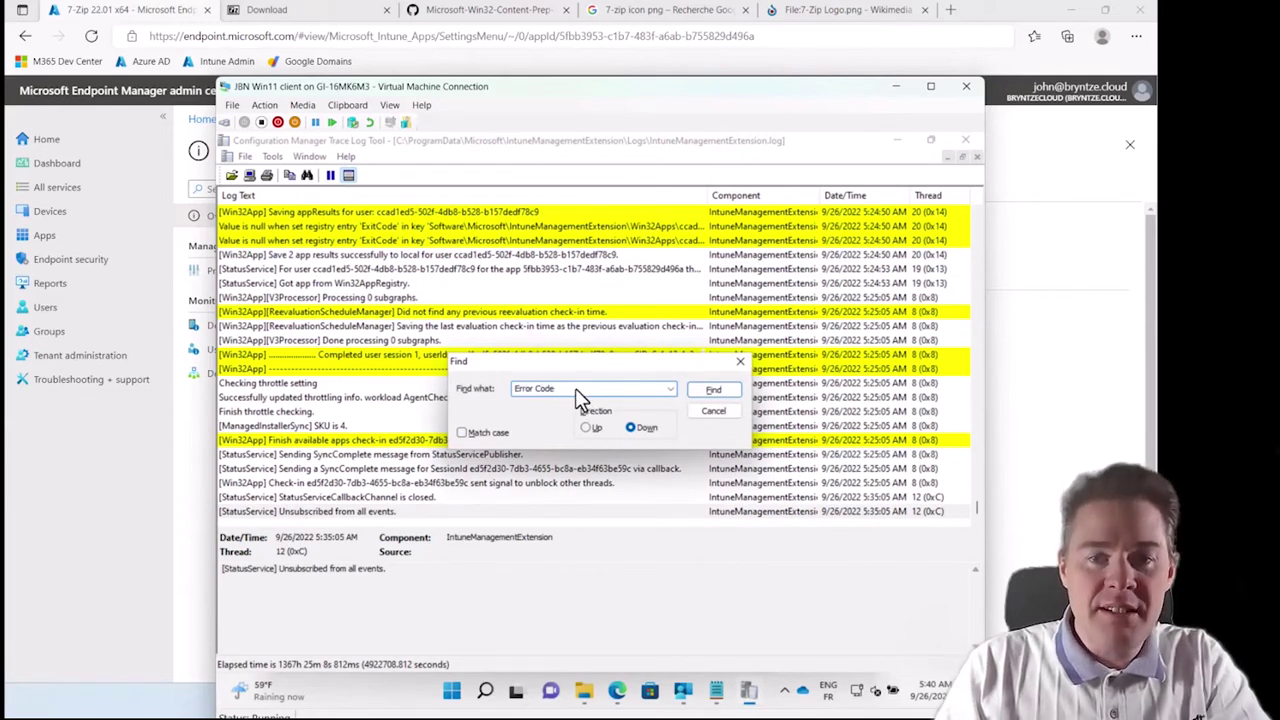
drag(575, 389, 505, 390)
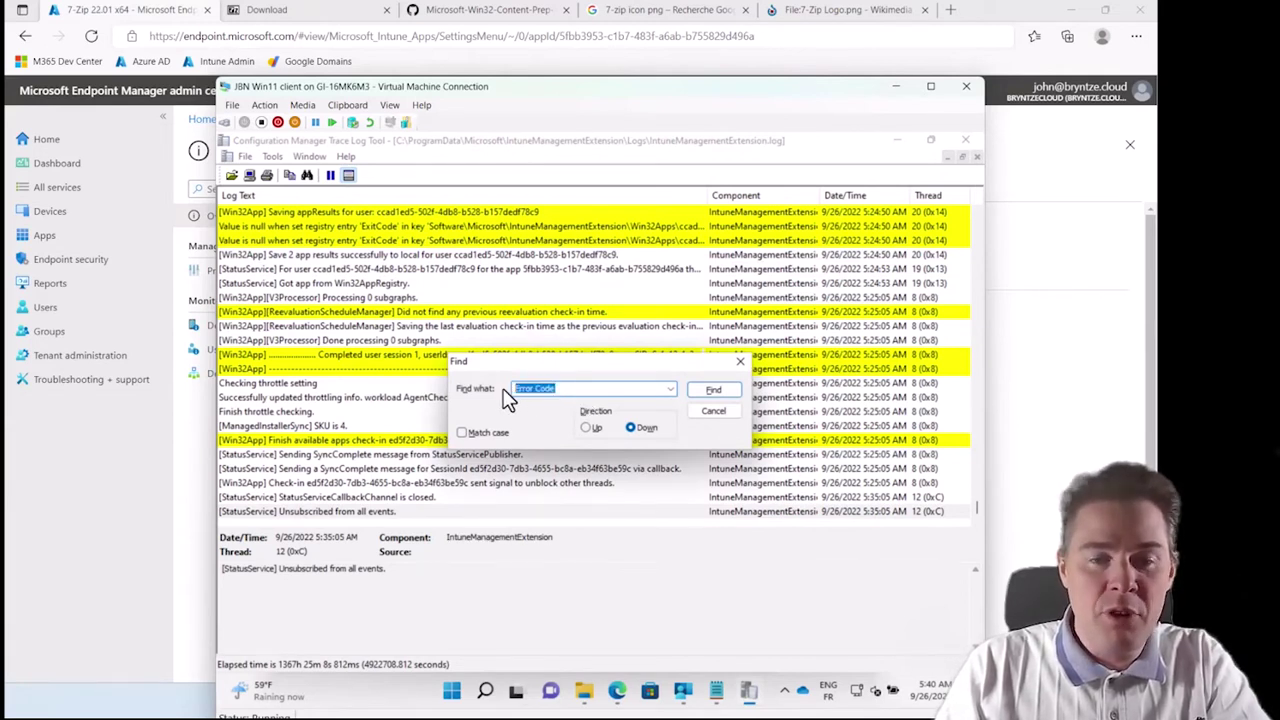
key(BackSpace)
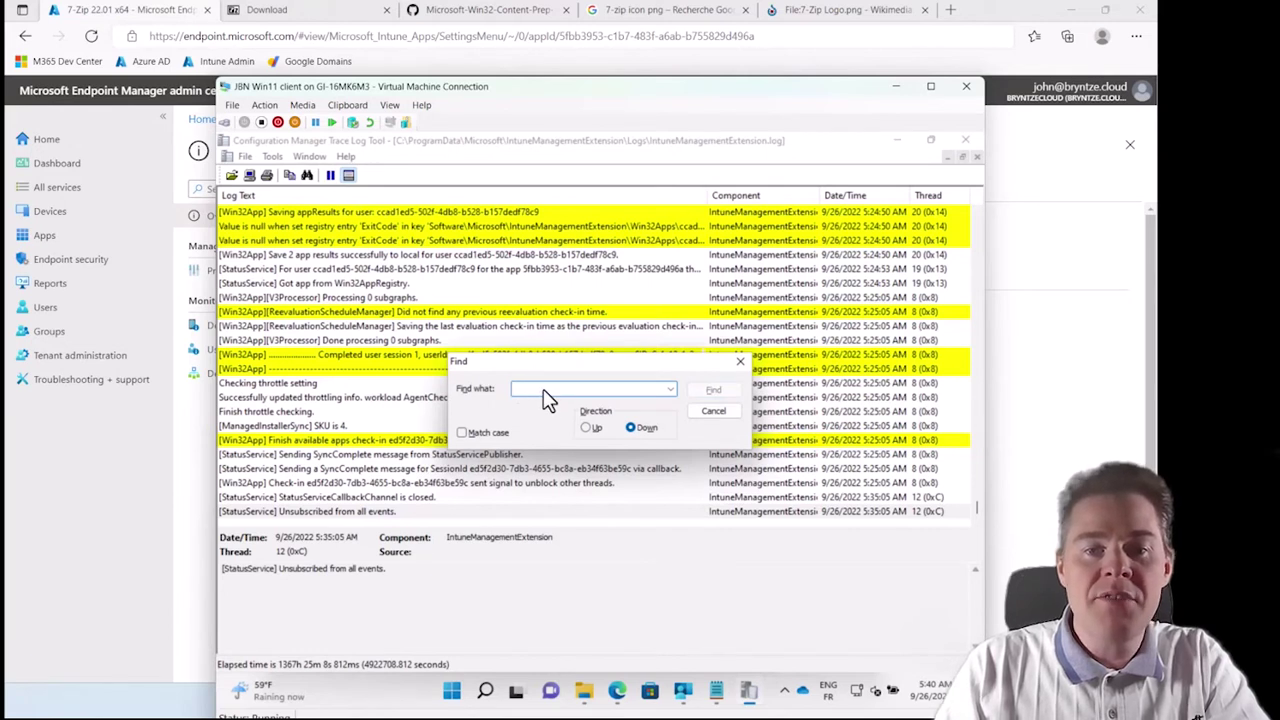
text(Error Code)
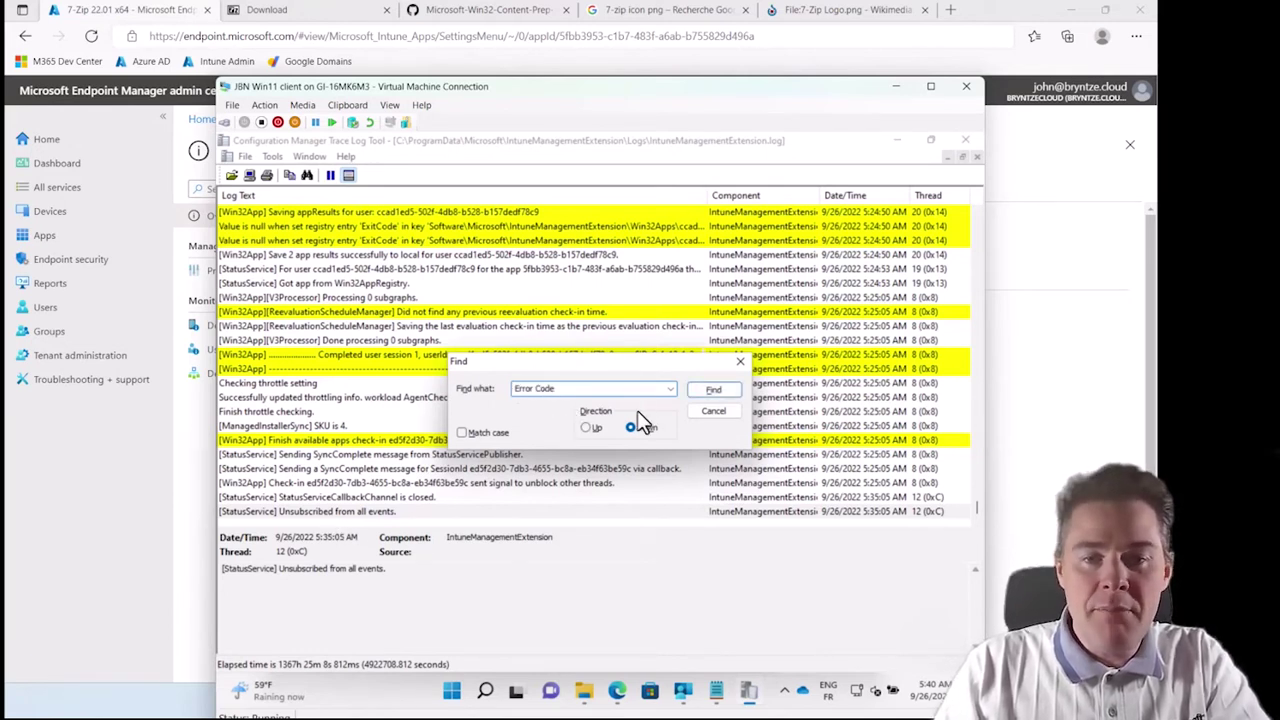
click(587, 428)
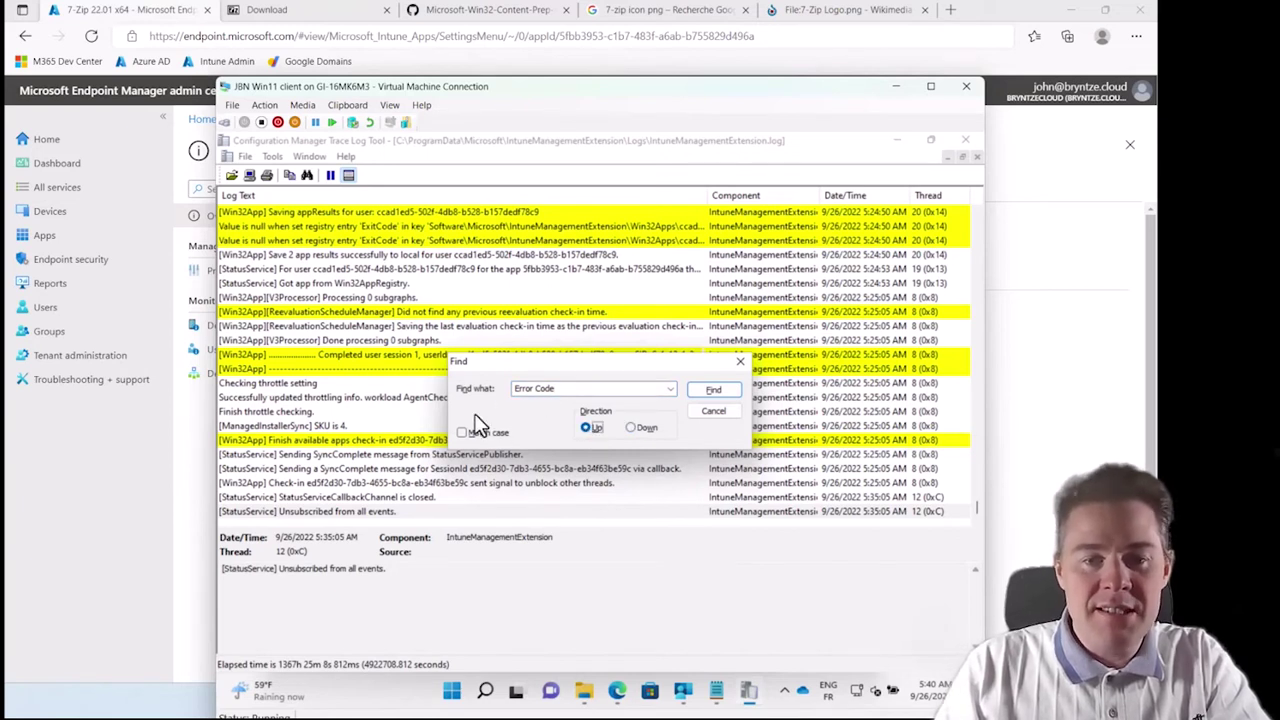
- Find the 'Failed to create installer process. Error code = 2' entry and review the download rows before it
click(713, 391)
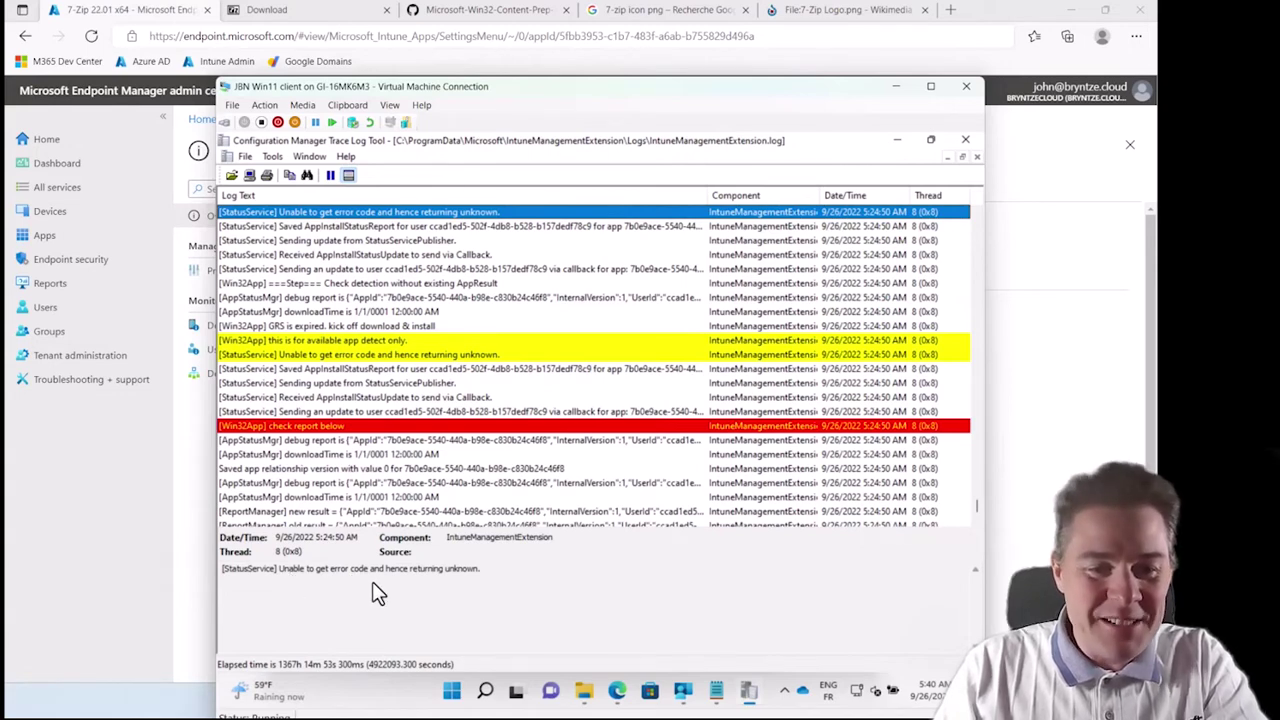
key(Page_Up)
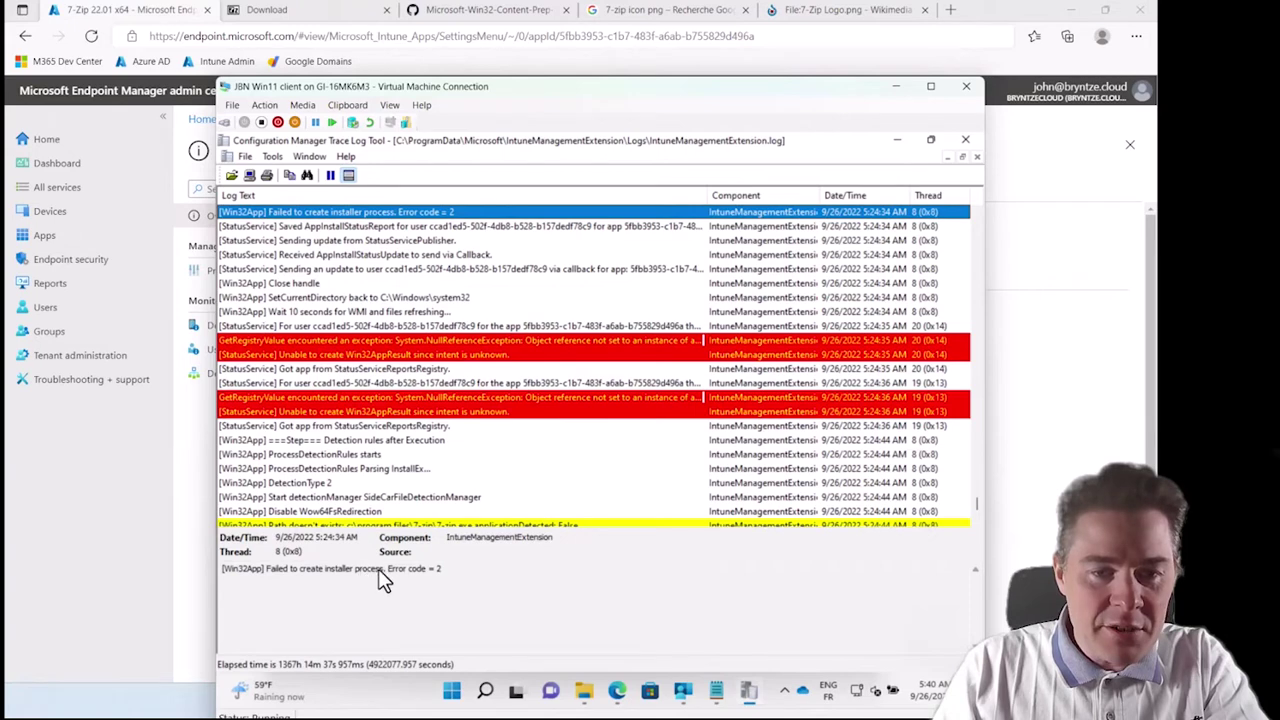
click(443, 577)
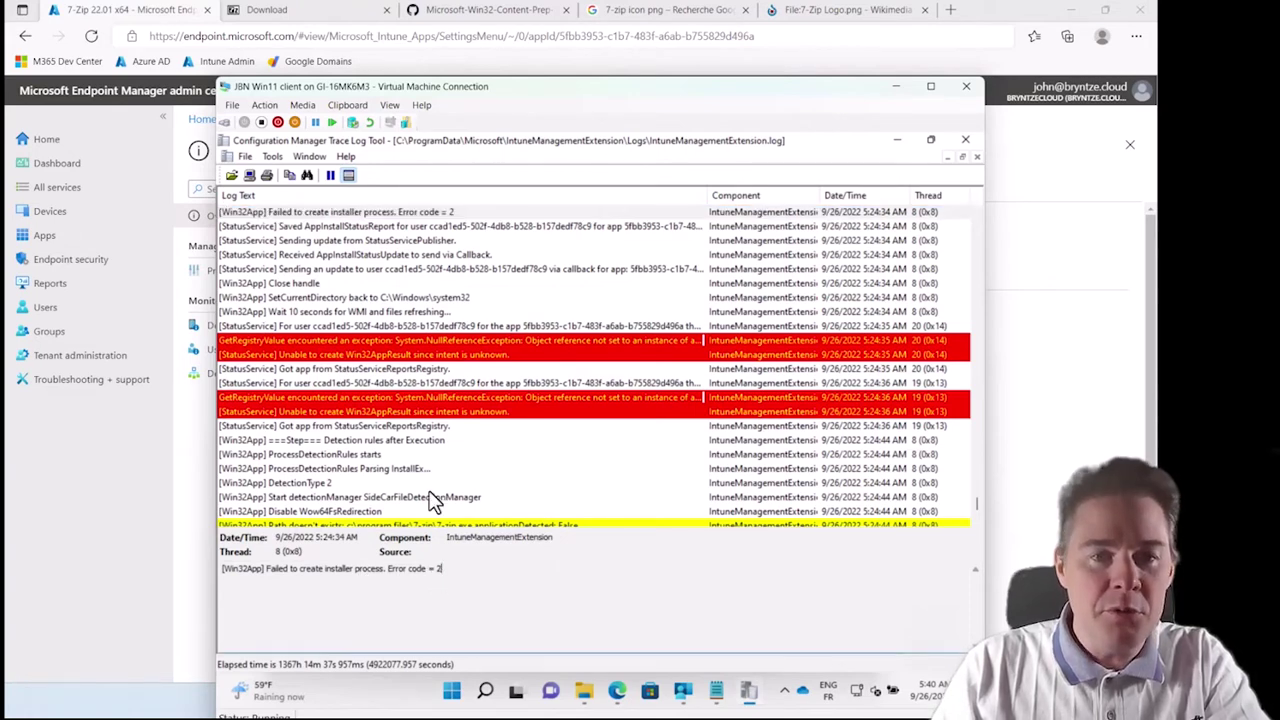
click(336, 214)
key(Up)
key(Up)
key(Up)
key(Up)
key(Up)
key(Up)
key(Up)
key(Up)
key(Up)
key(Up)
key(Up)
key(Up)
key(Up)
key(Up)
key(Up)
key(Up)
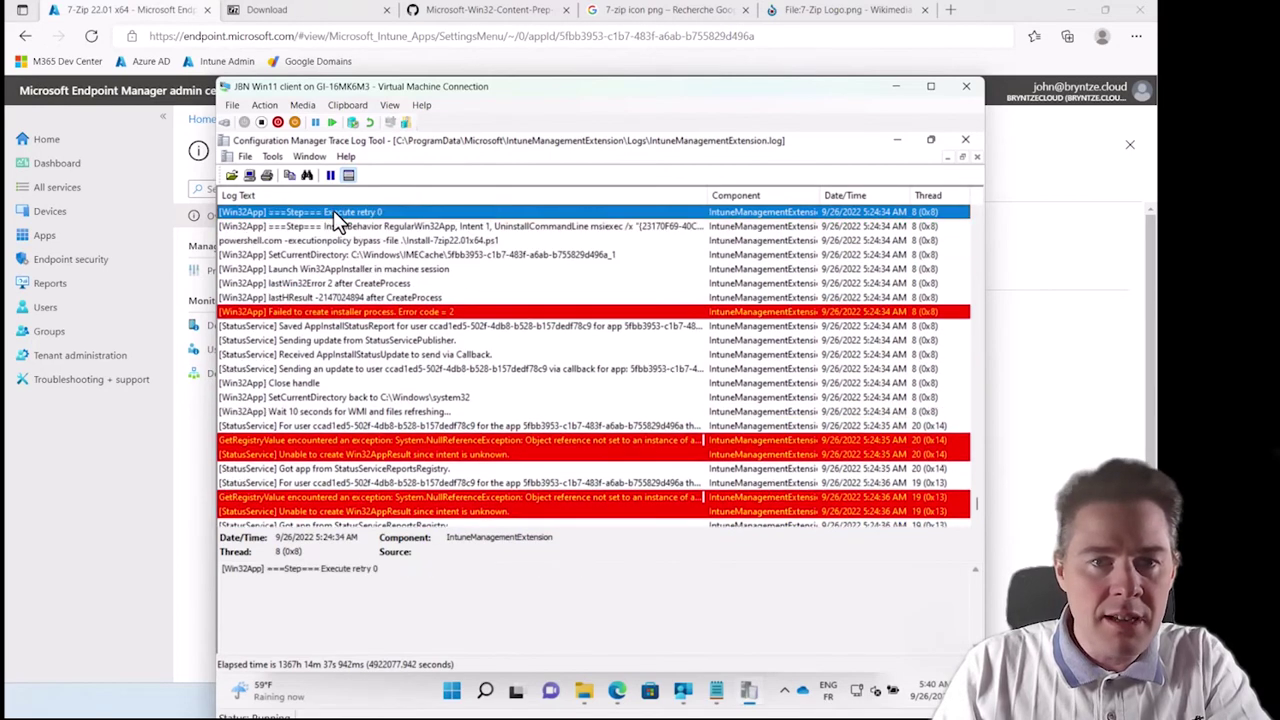
key(Up)
key(Up)
key(Up)
key(Up)
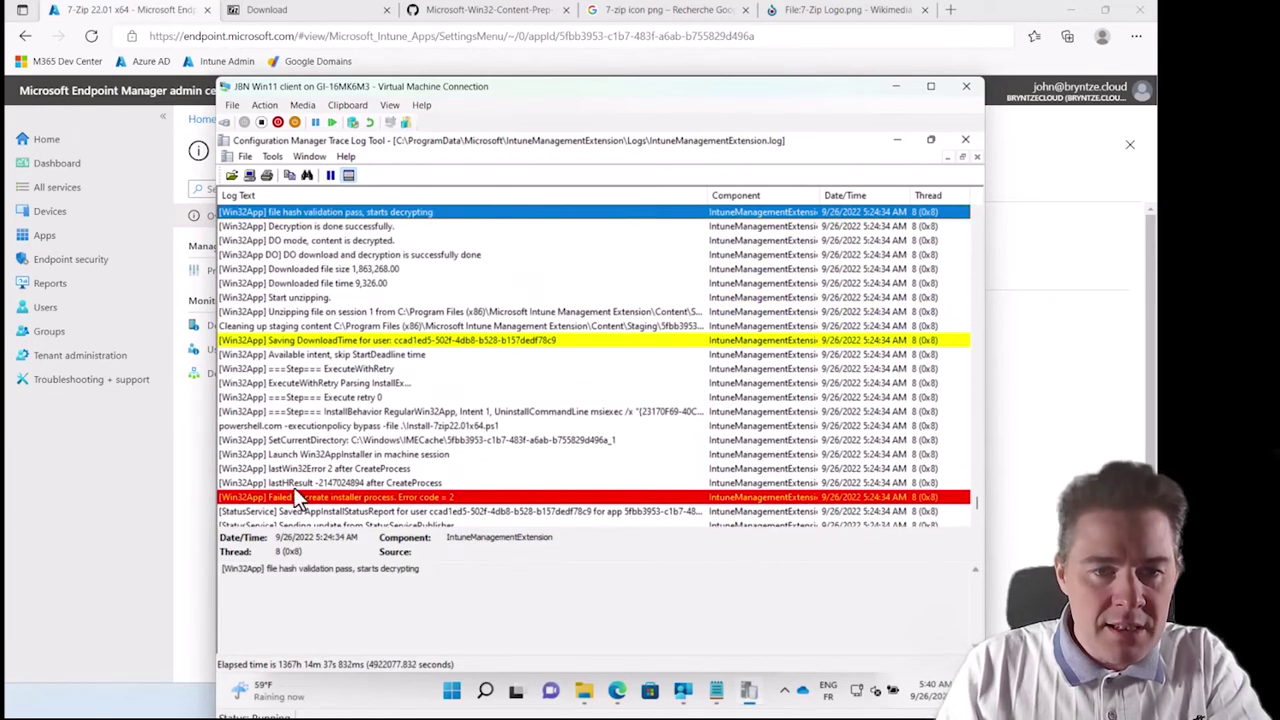
click(345, 499)
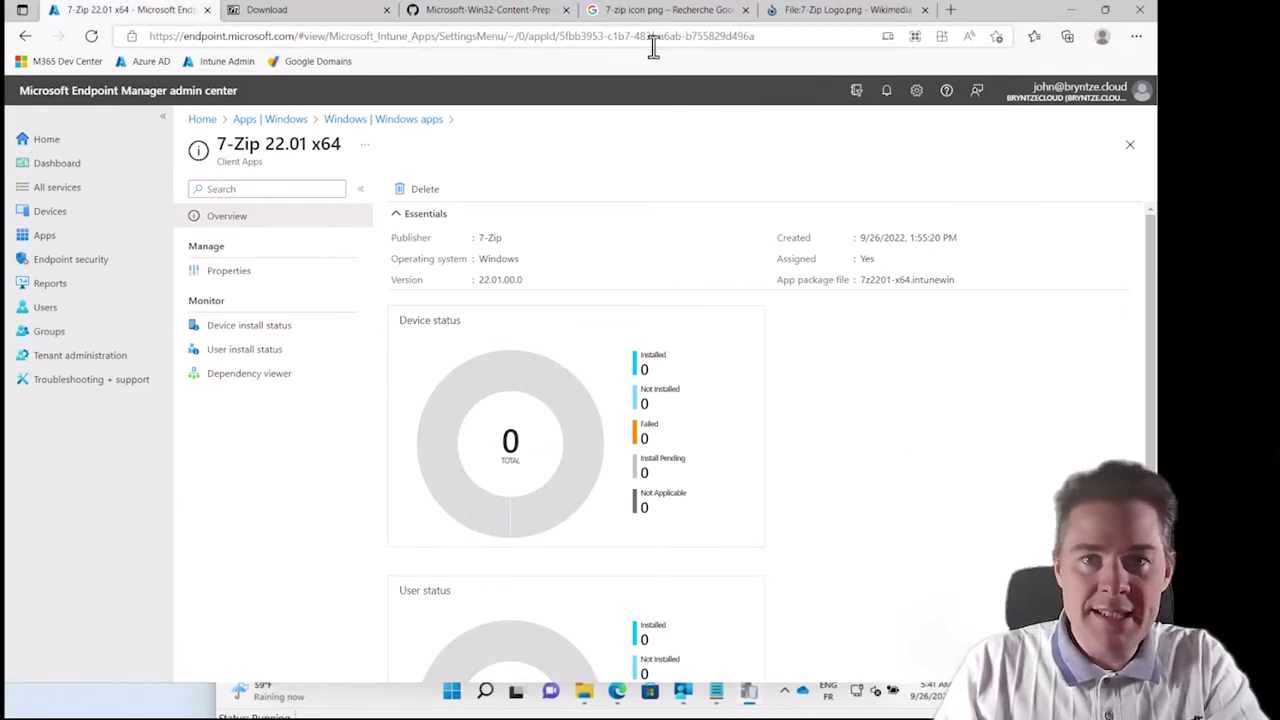
- Highlight the 7-Zip app ID at the end of the Edge URL, then return to the VM's CMTrace
drag(563, 37, 763, 37)
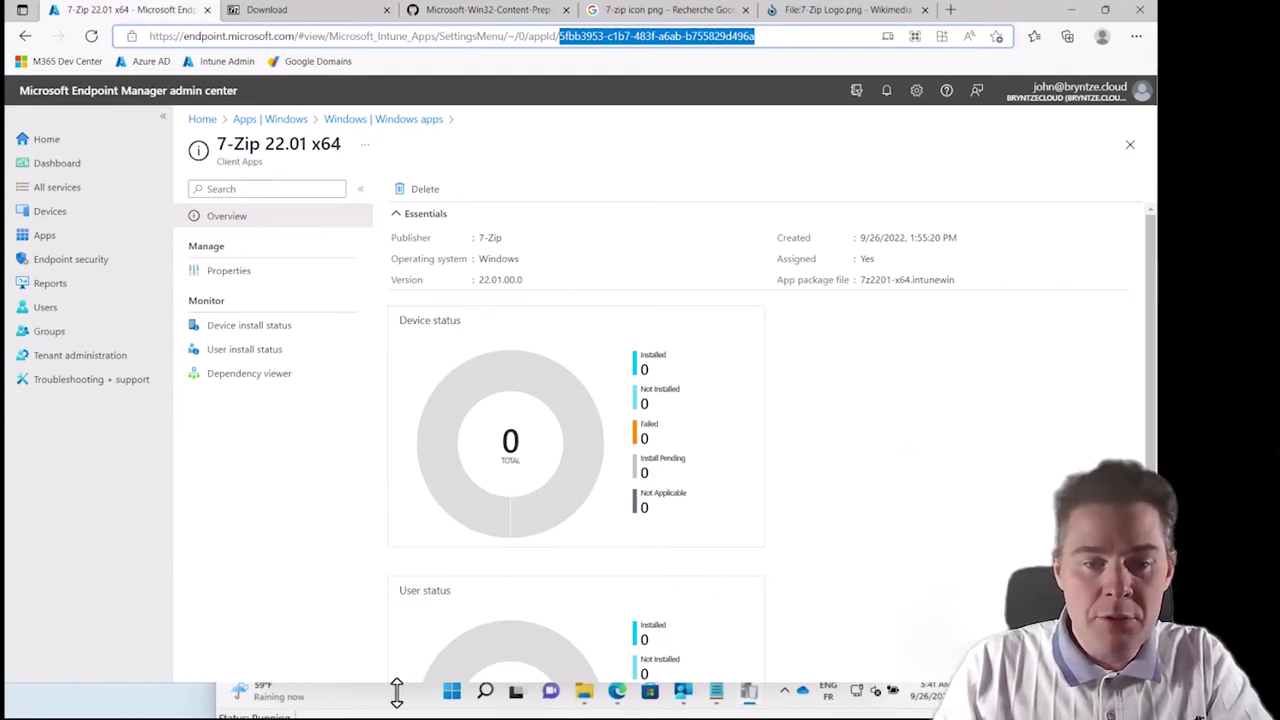
key(alt+Tab)
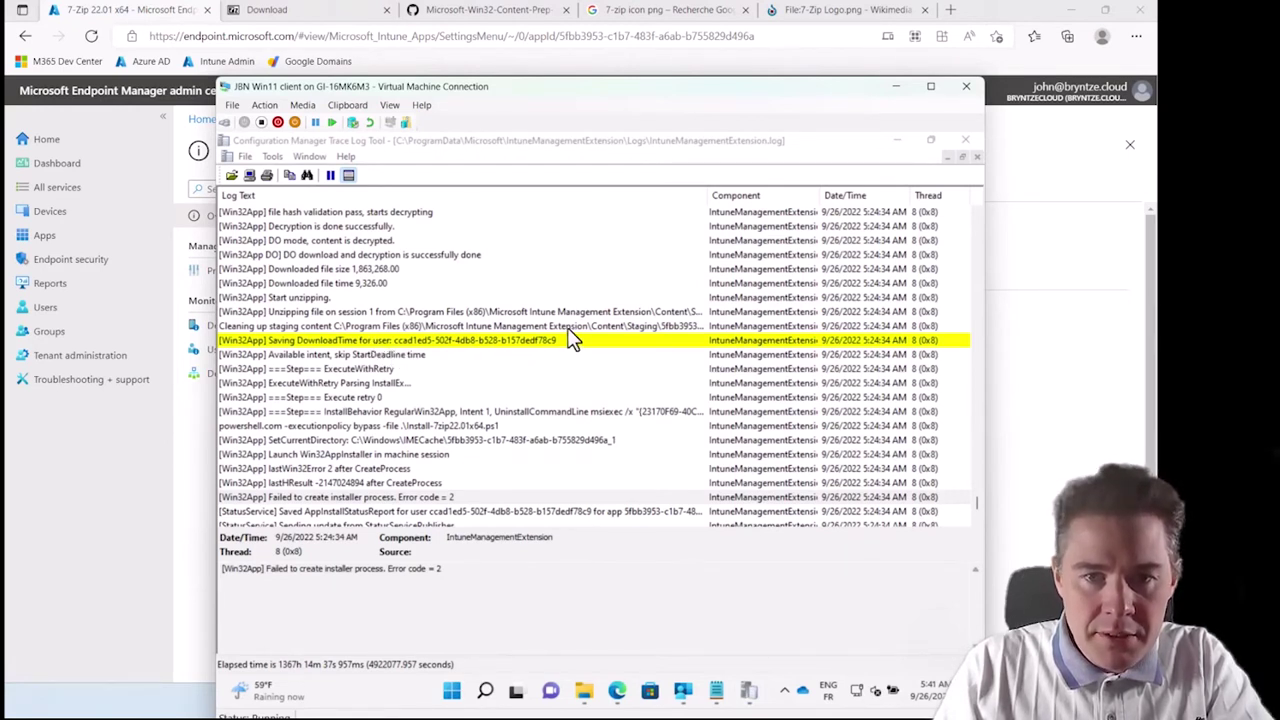
- Match the 7-Zip app ID in the SetCurrentDirectory path and the unzipping staging path
click(501, 443)
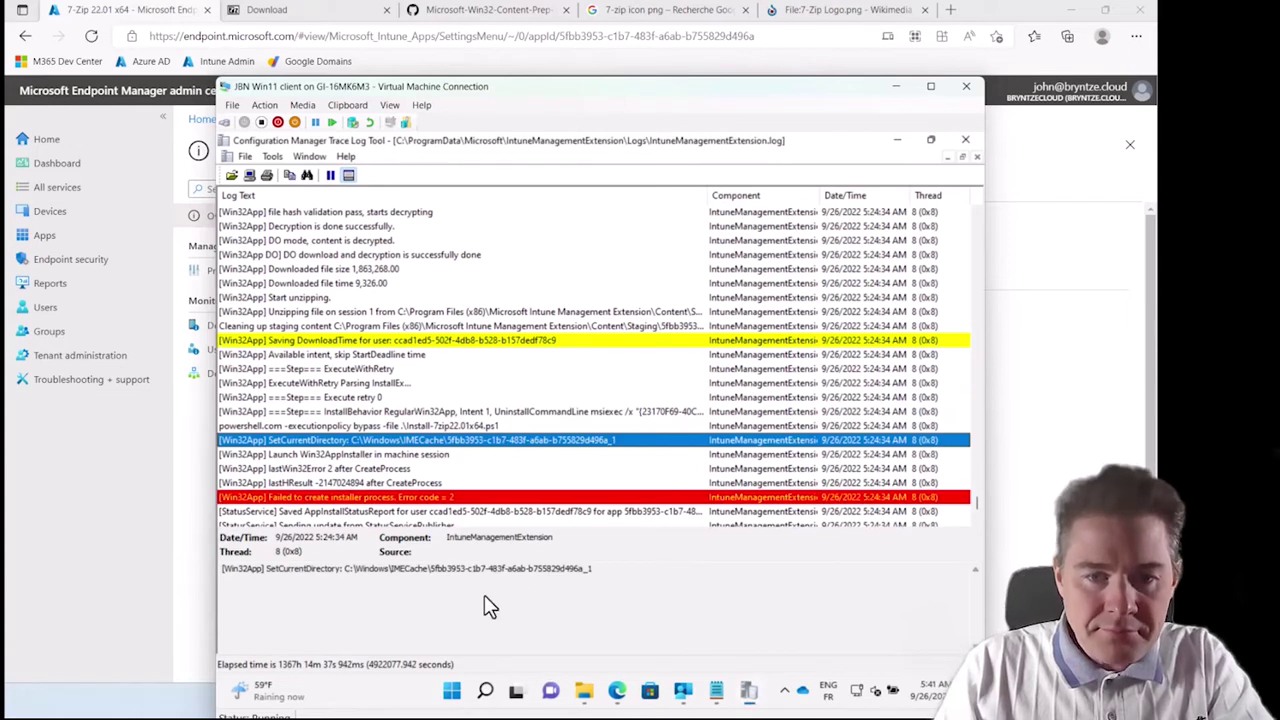
drag(431, 569, 595, 572)
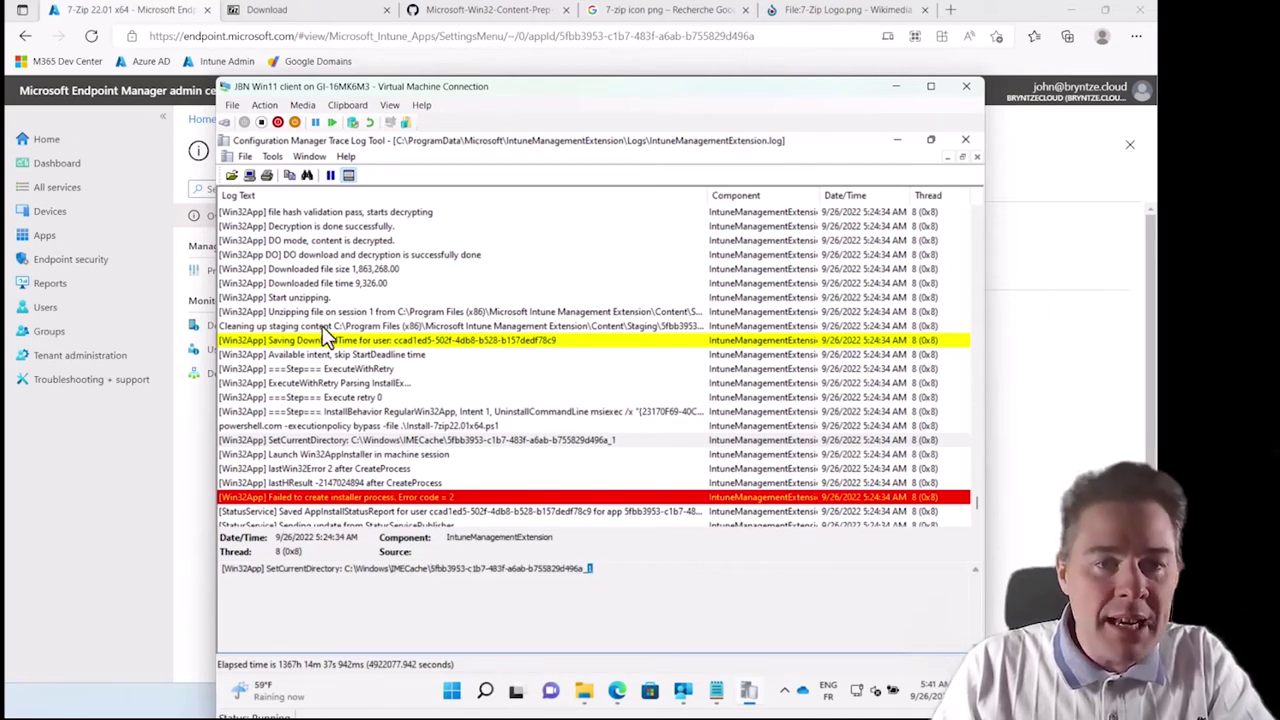
click(325, 272)
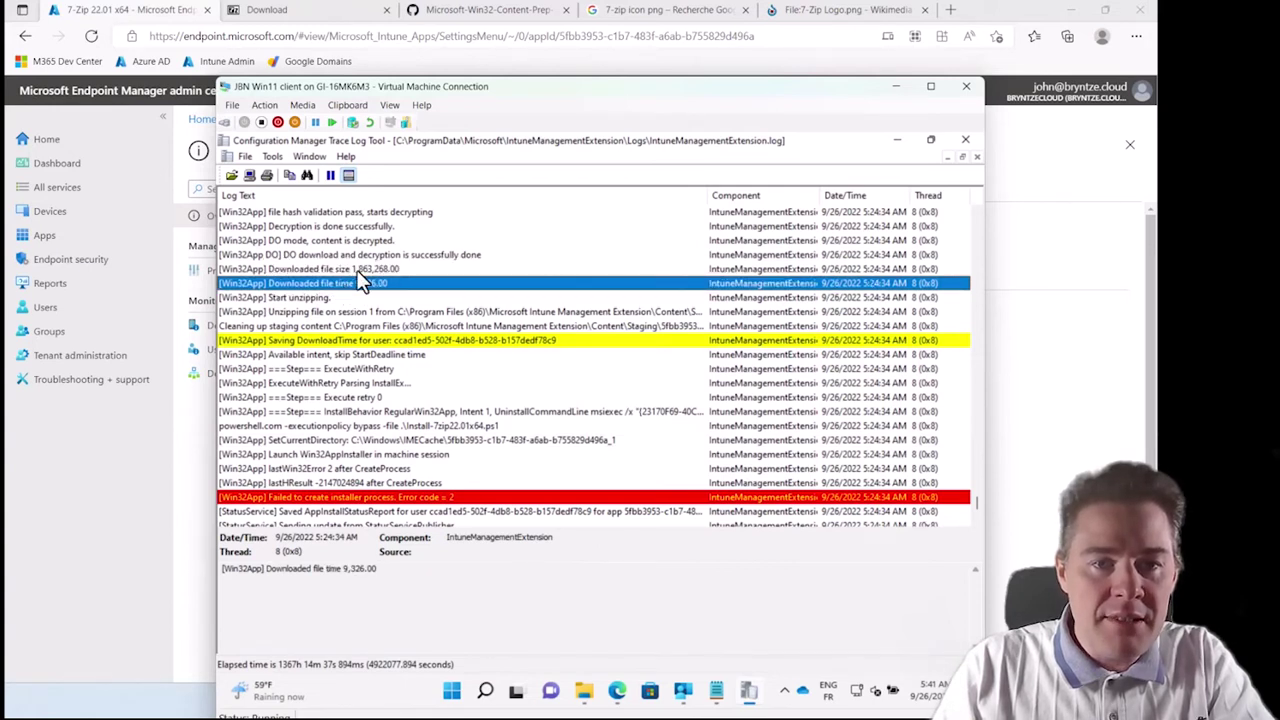
click(305, 299)
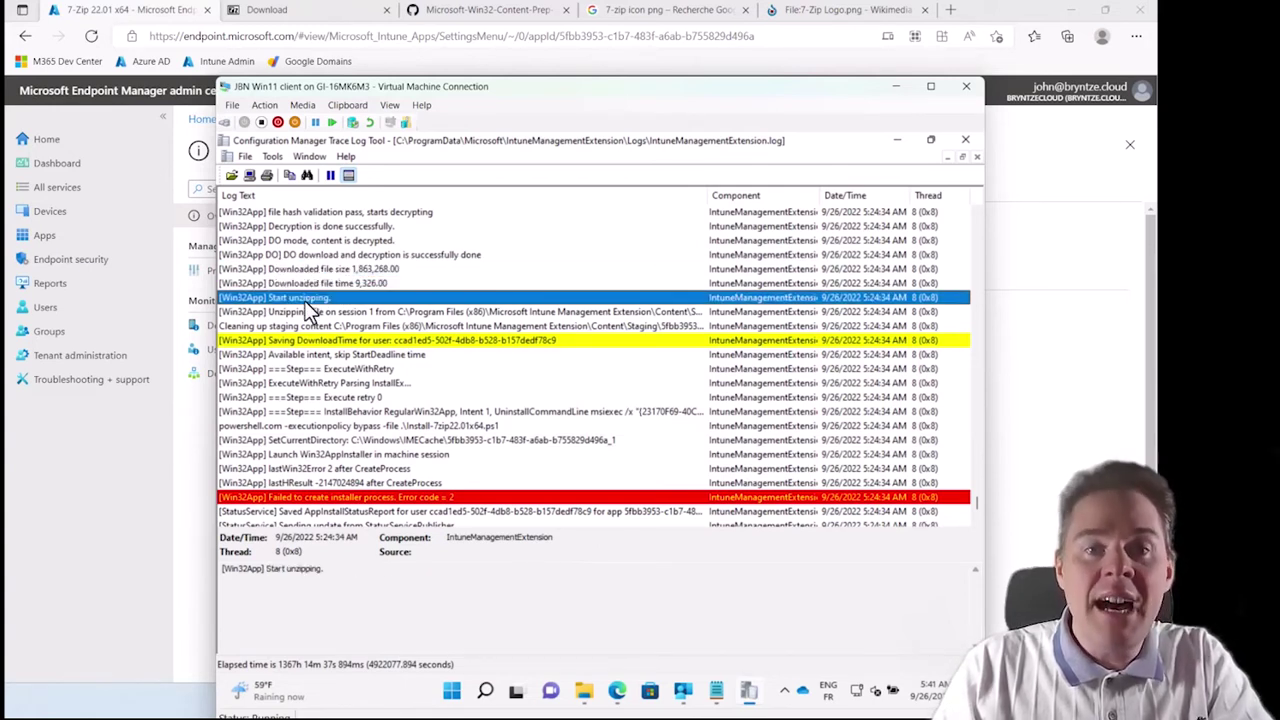
click(347, 312)
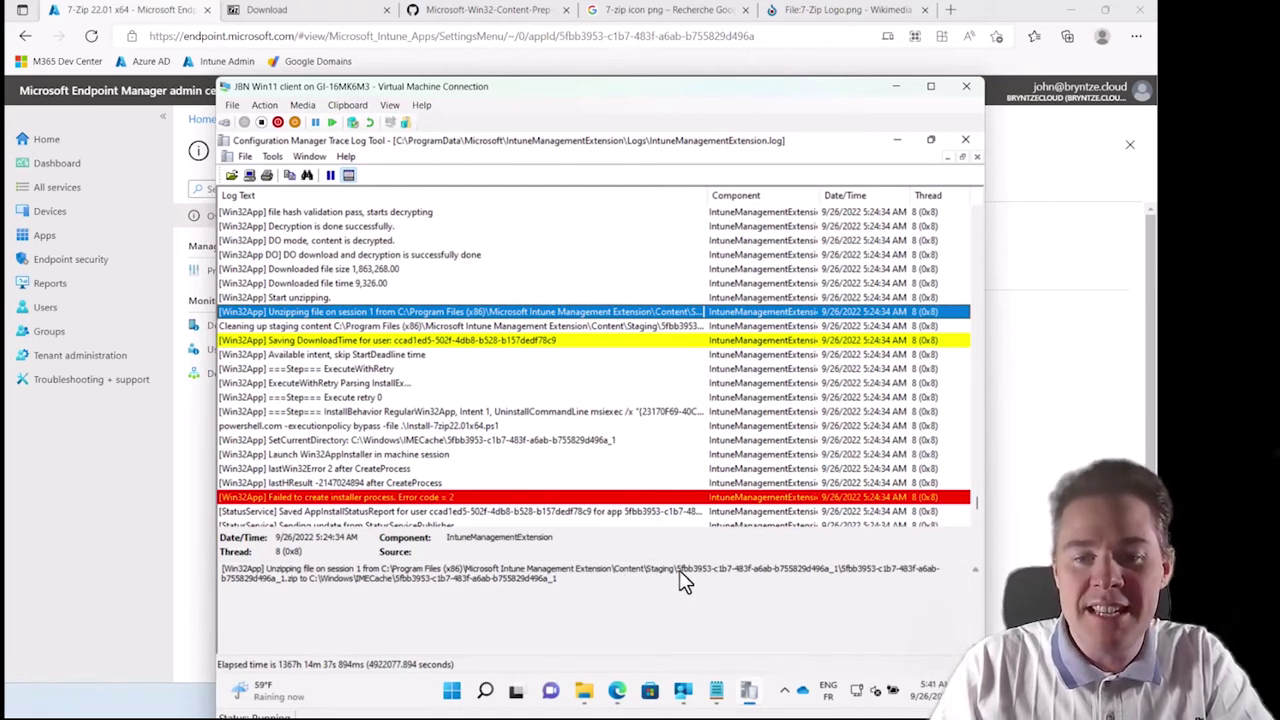
drag(677, 570, 793, 577)
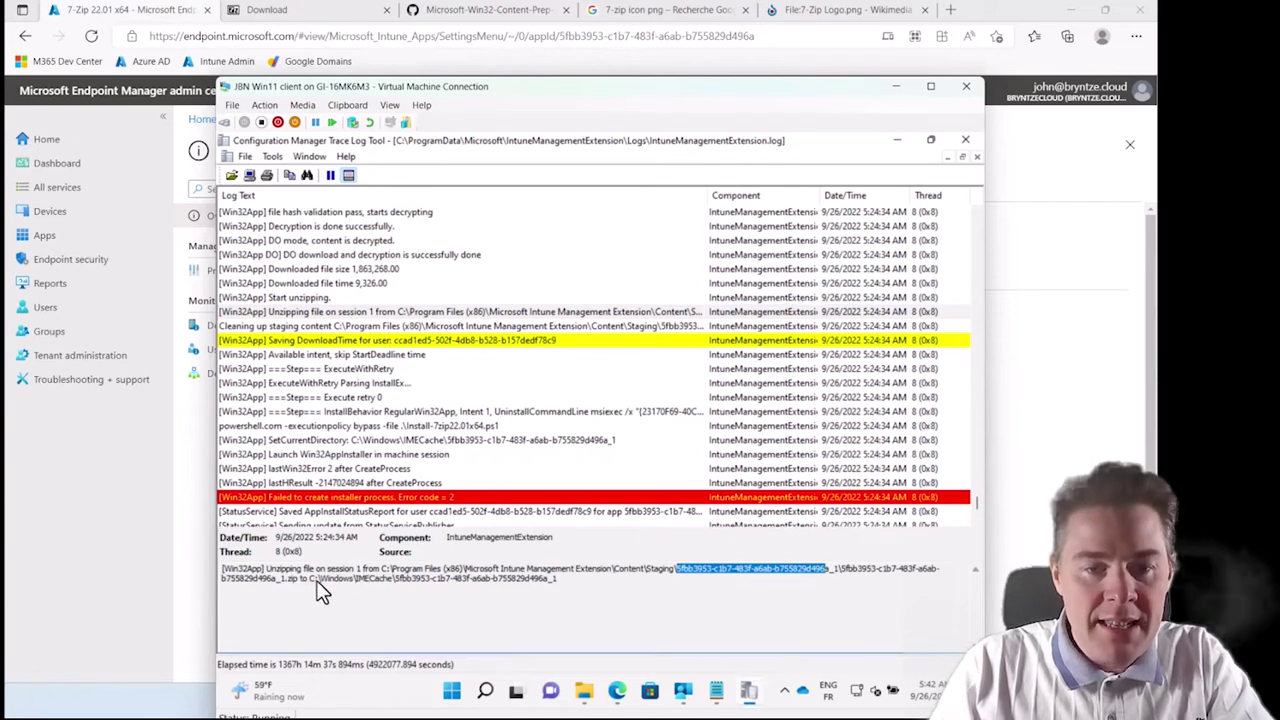
- Trace the unzip destination to C:\Windows\IMECache\<app ID> and view the InstallBehavior entry's details
drag(309, 579, 353, 577)
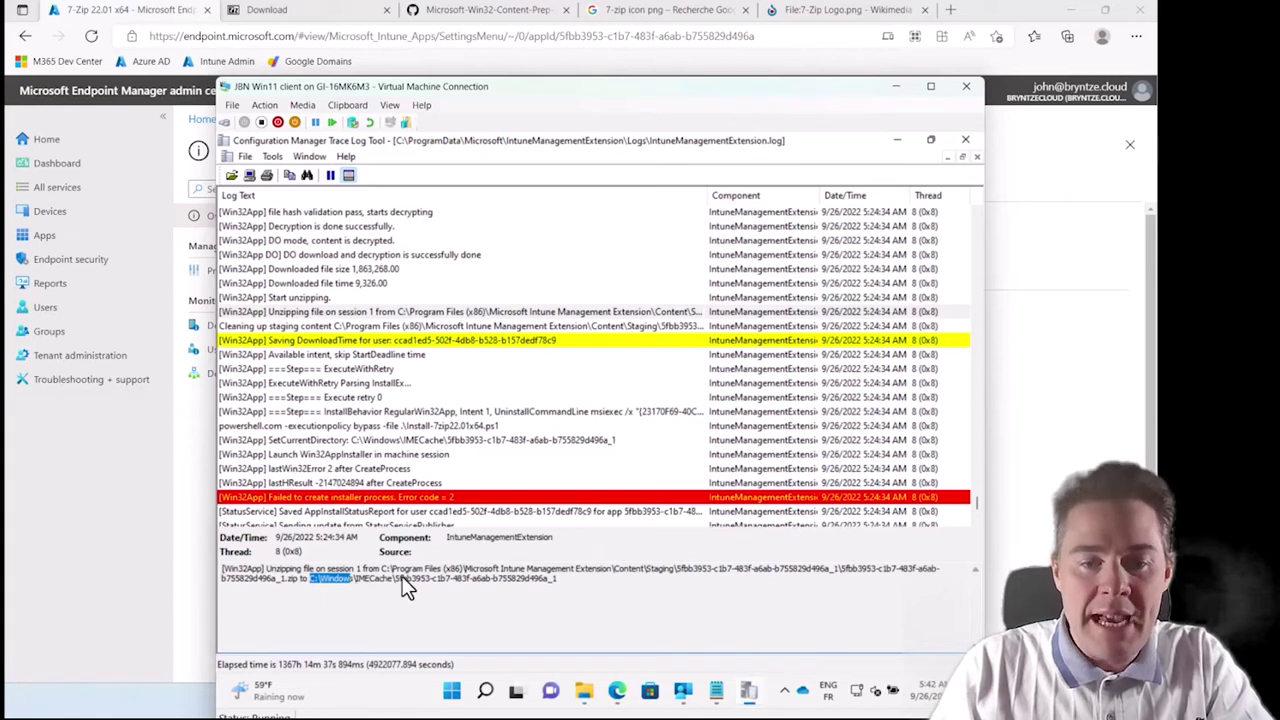
drag(395, 577, 494, 575)
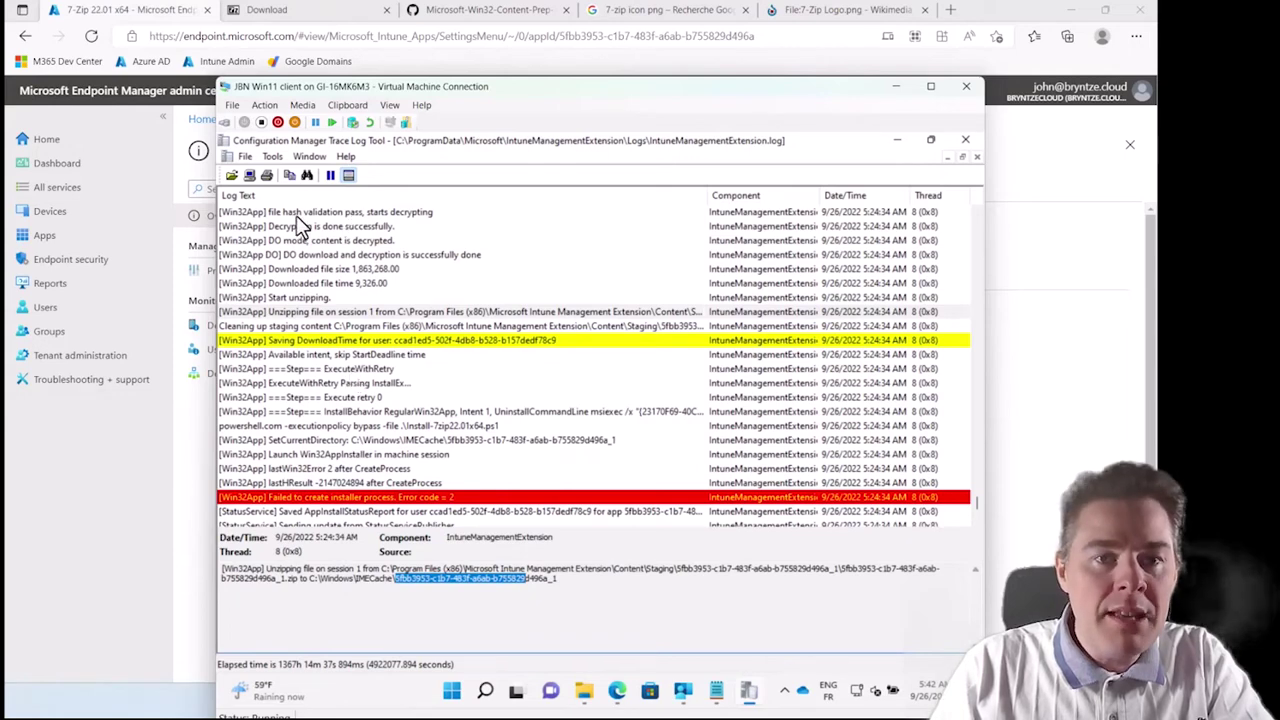
click(396, 216)
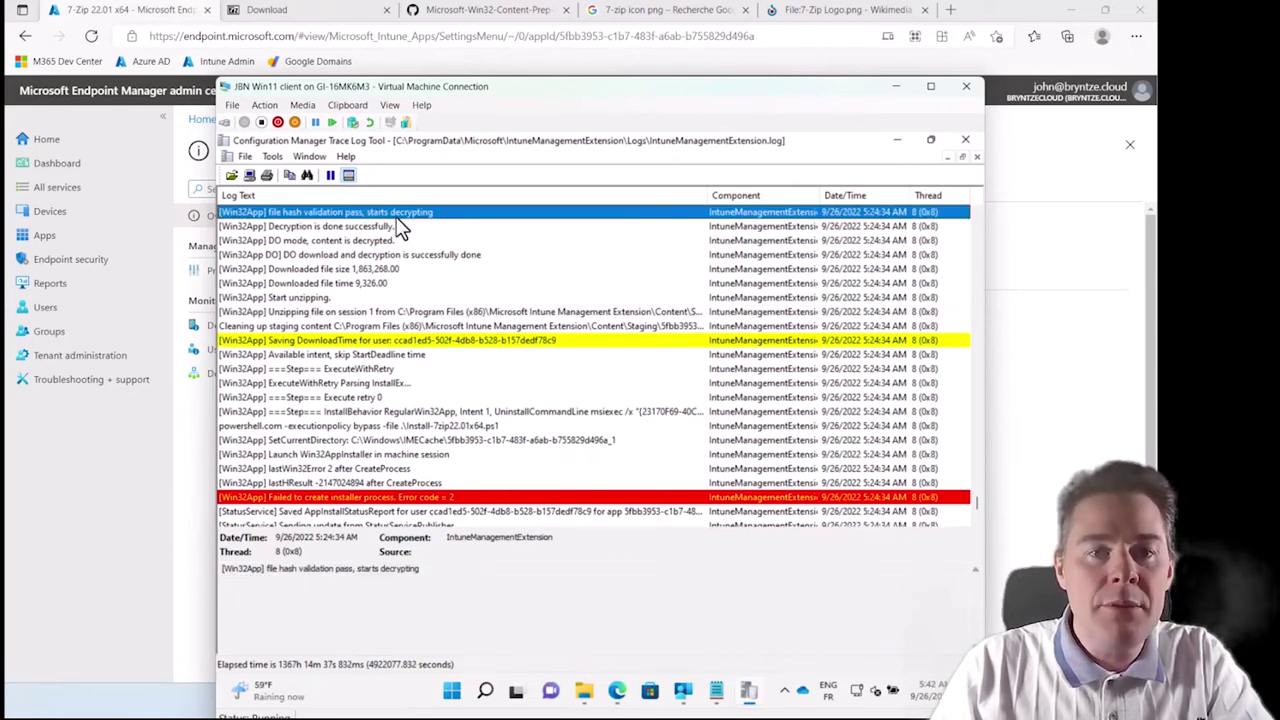
click(395, 313)
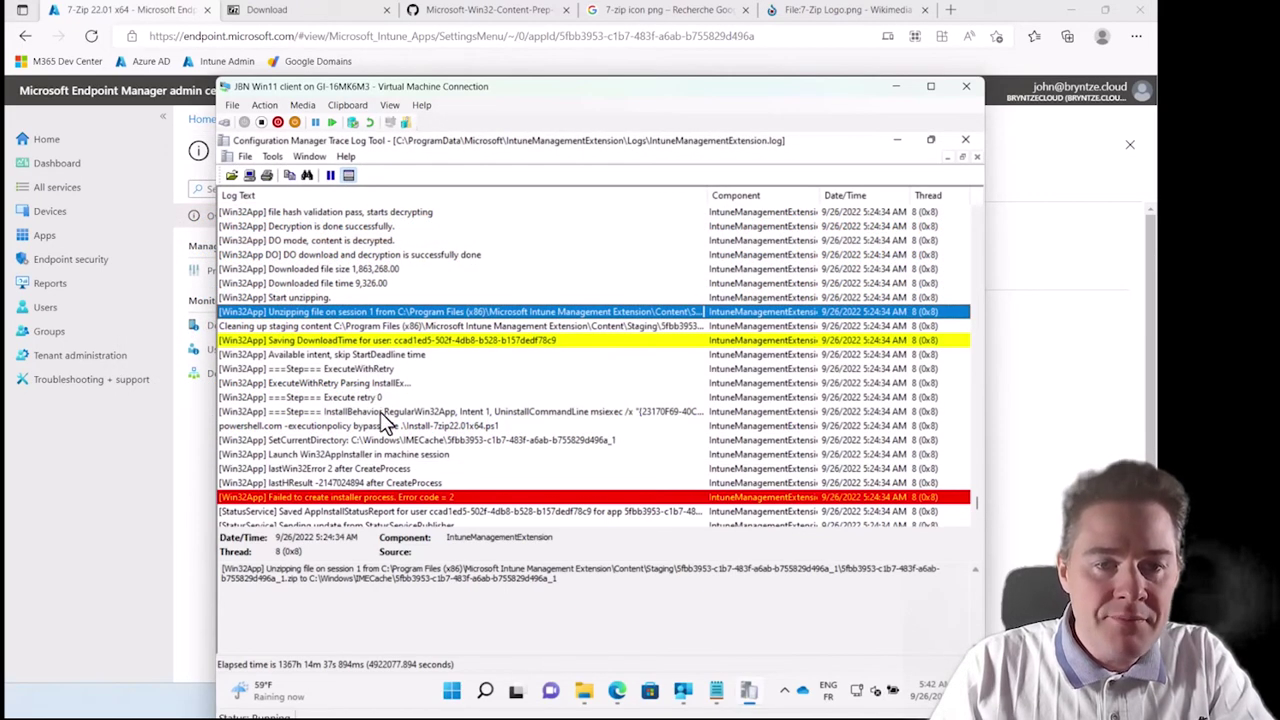
click(385, 411)
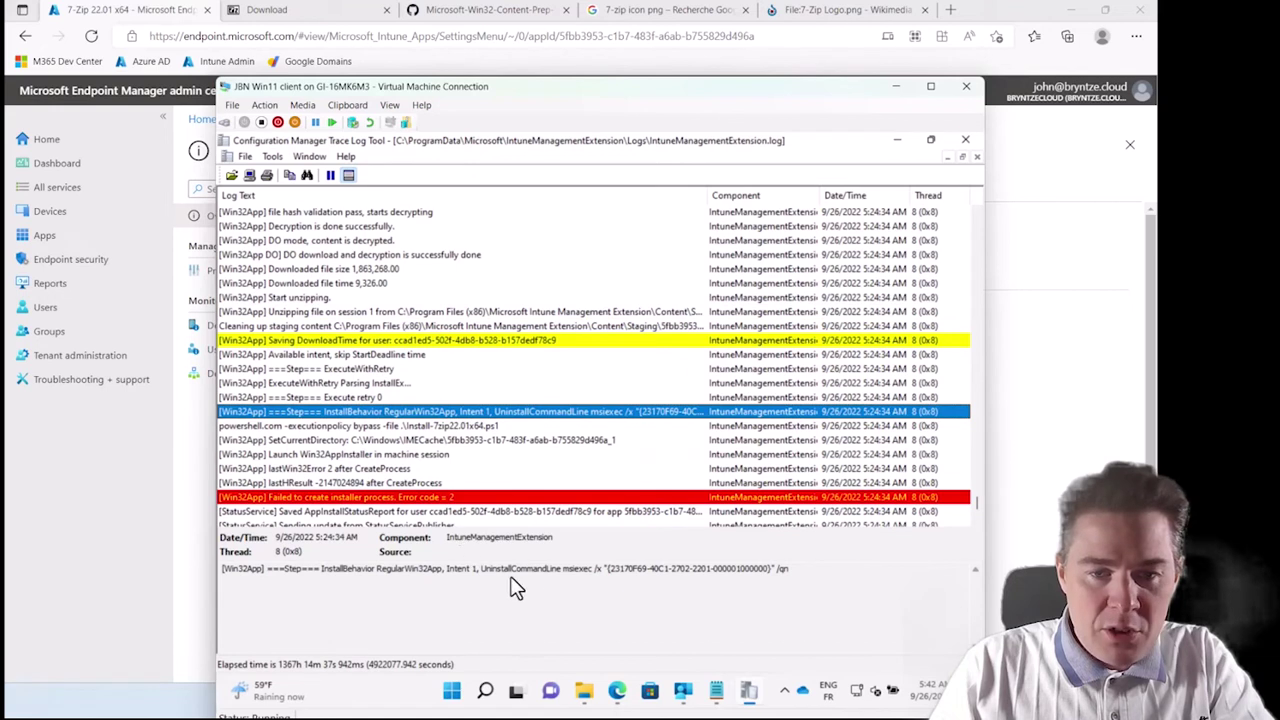
- Highlight the msiexec uninstall command, then spot 'powershell.com' in the install command line
drag(575, 569, 698, 566)
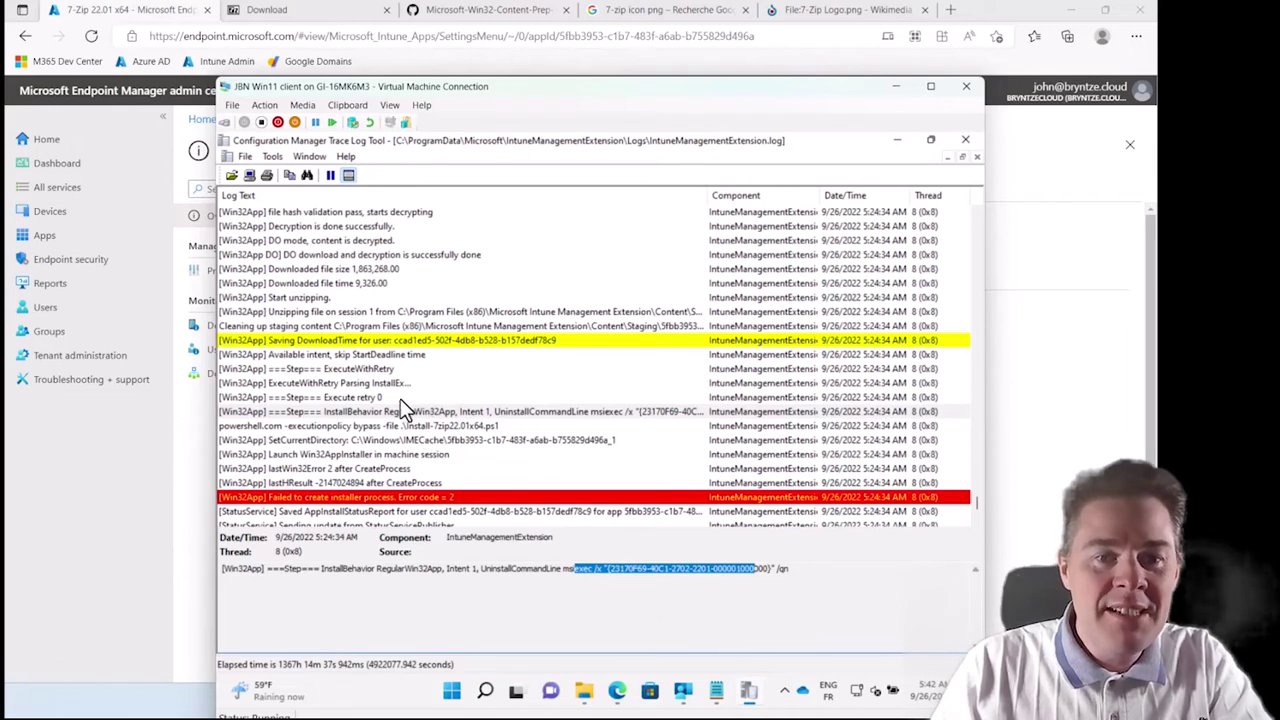
click(363, 369)
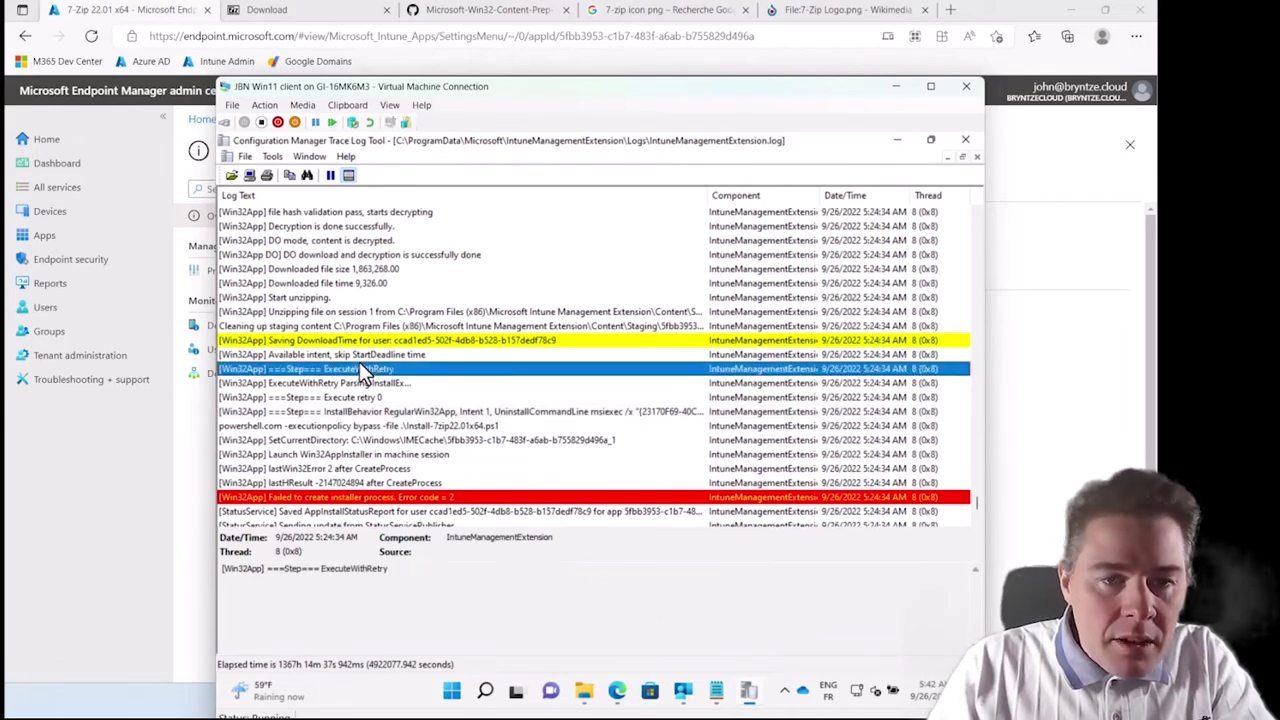
key(Down)
key(Down)
key(Down)
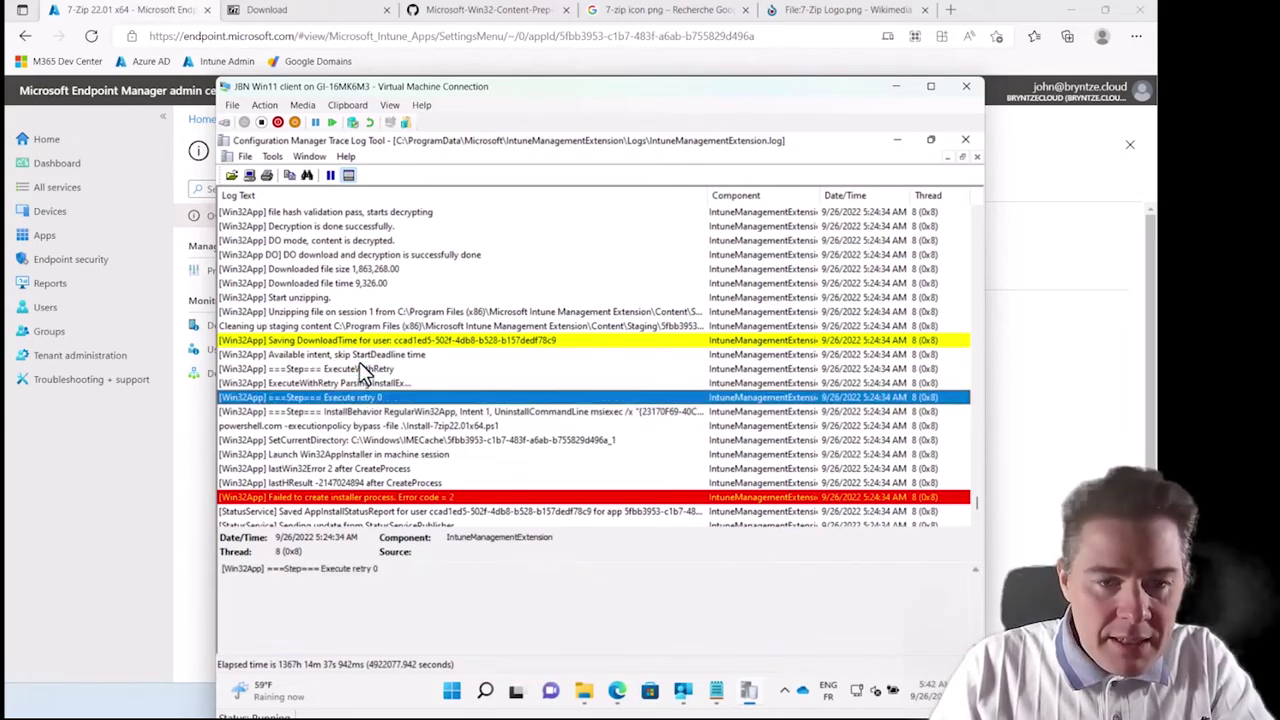
key(Down)
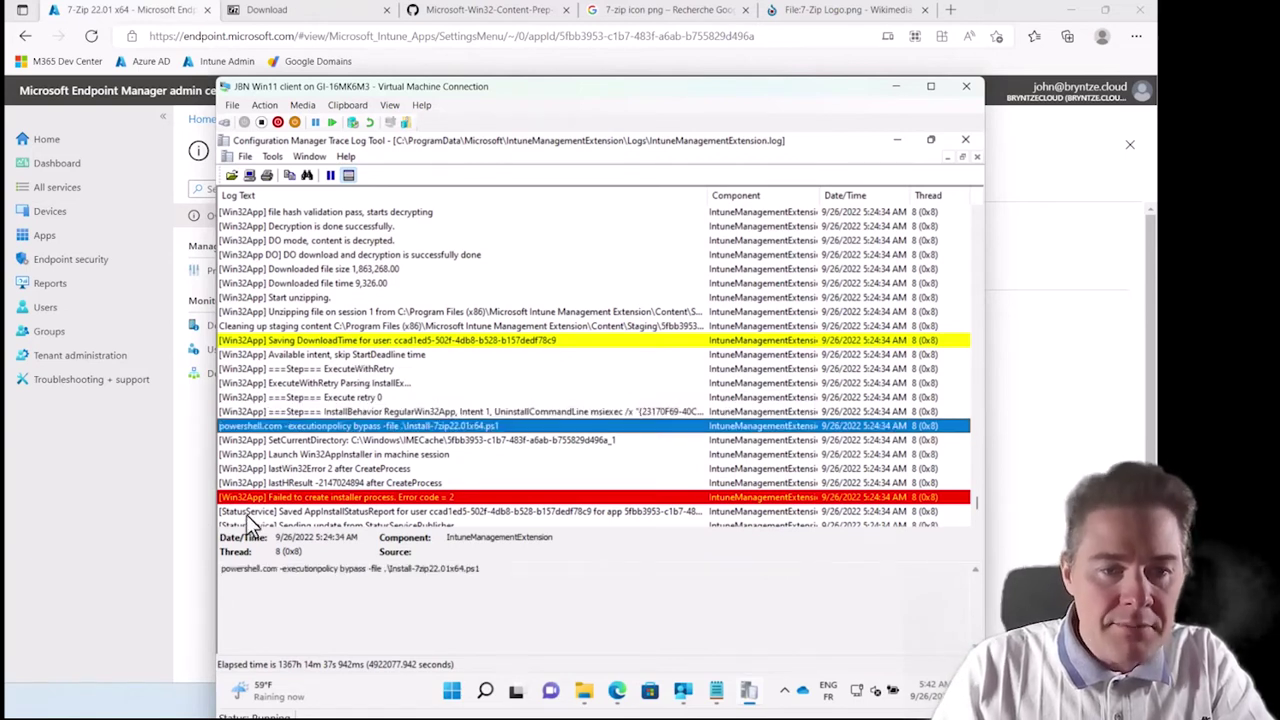
click(438, 568)
triple_click(437, 568)
click(477, 574)
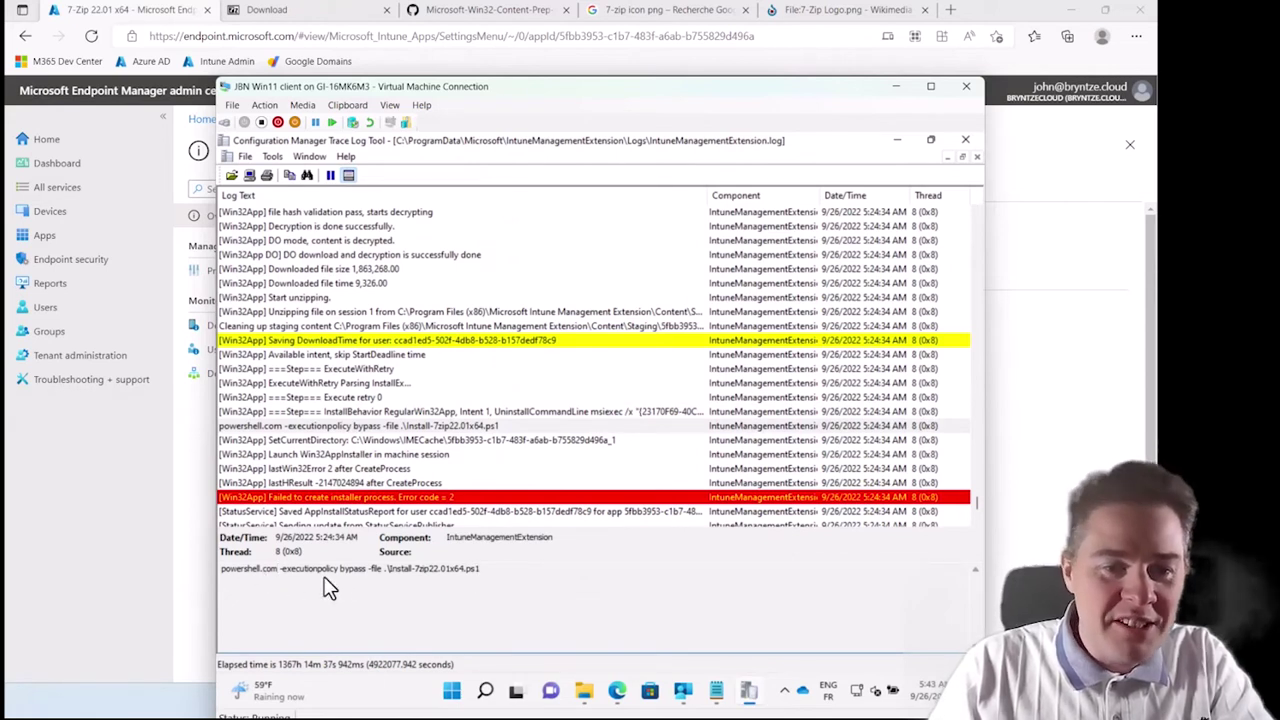
drag(279, 570, 263, 568)
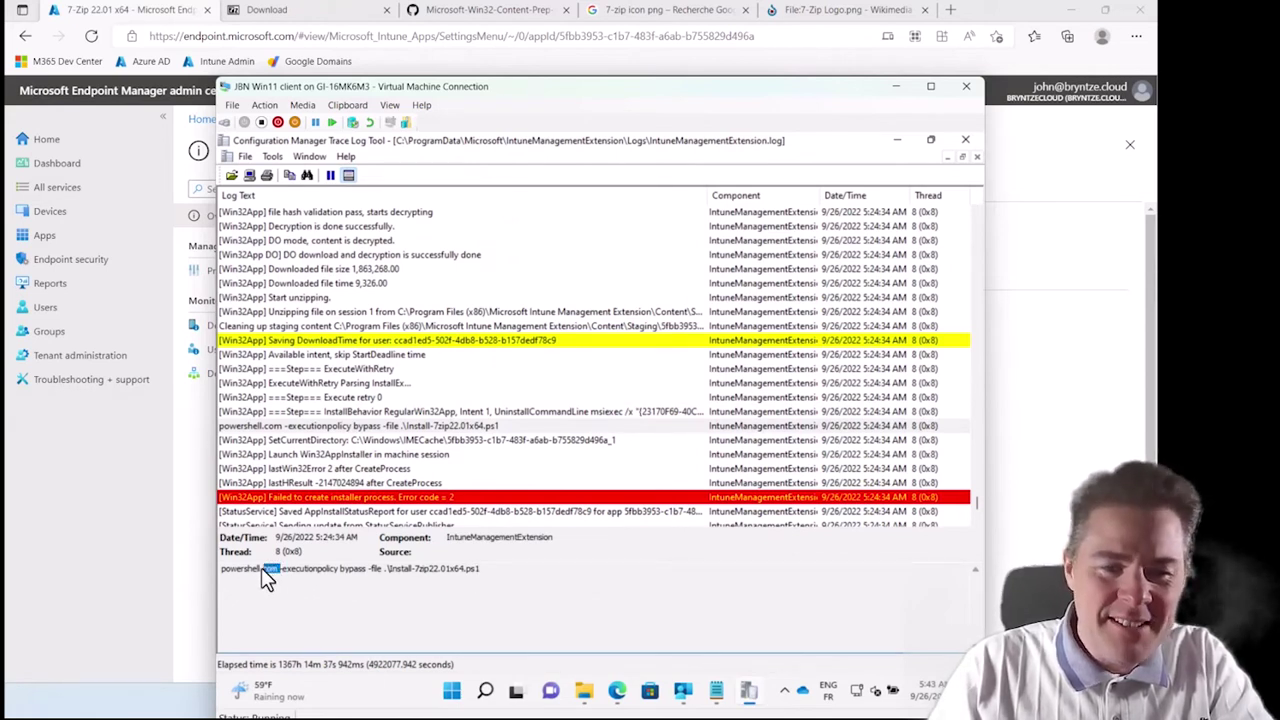
- Review the Available intent and install command entries, highlighting the IMECache working directory path
click(318, 357)
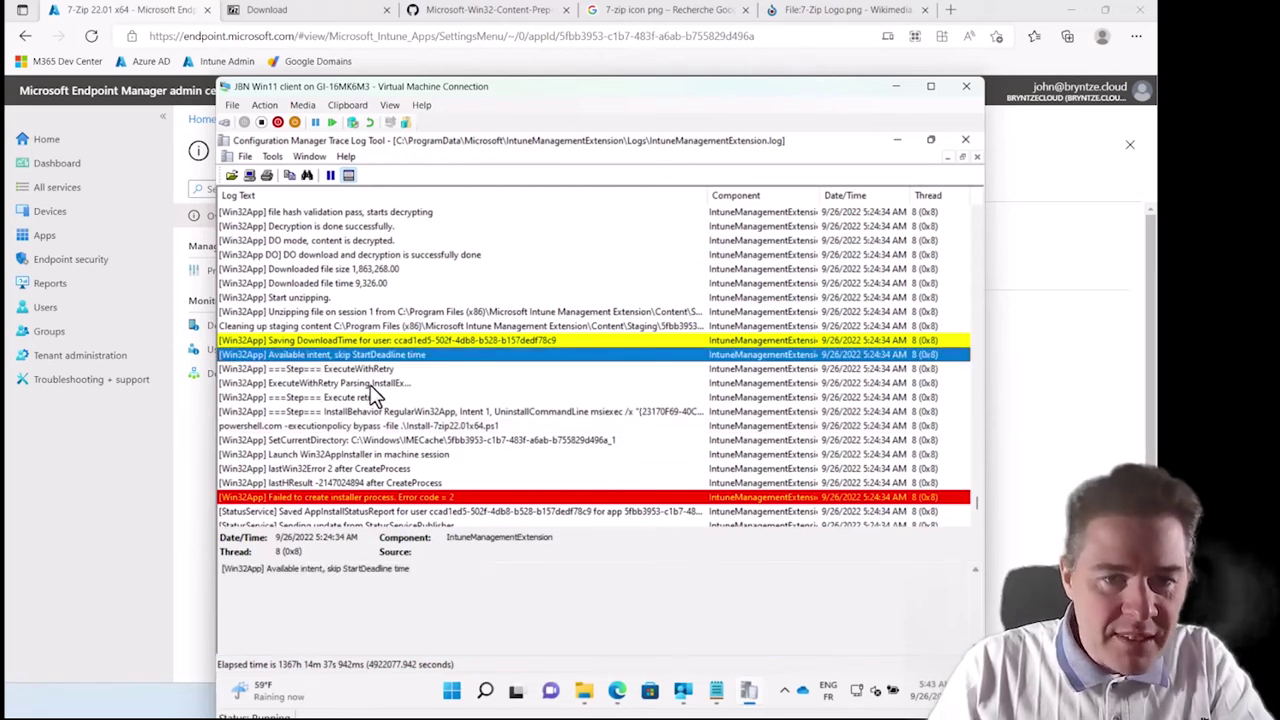
click(345, 427)
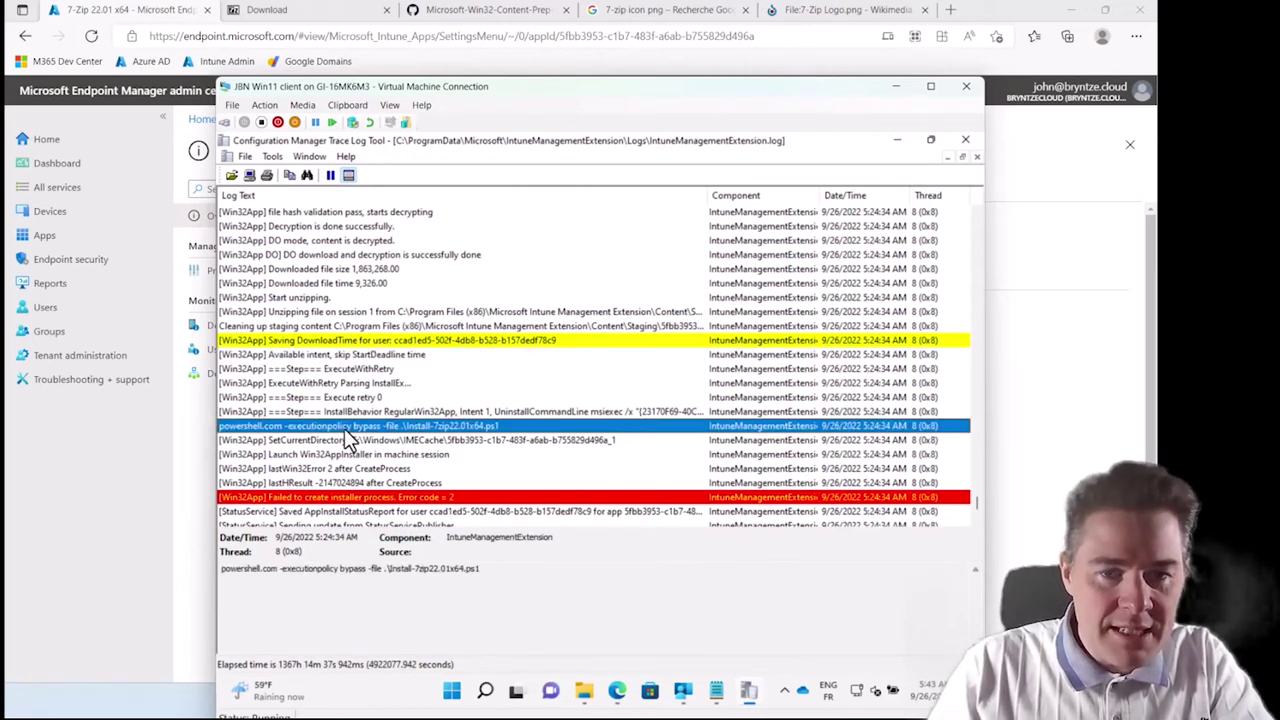
key(Down)
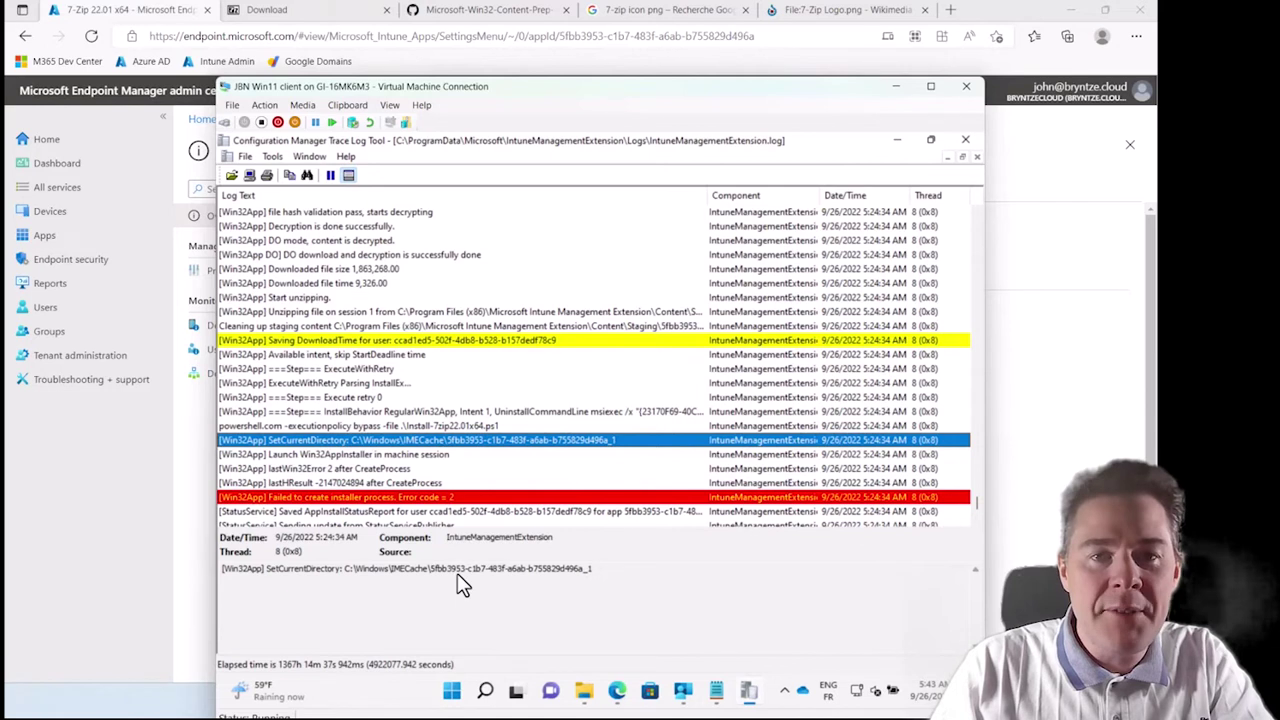
click(595, 578)
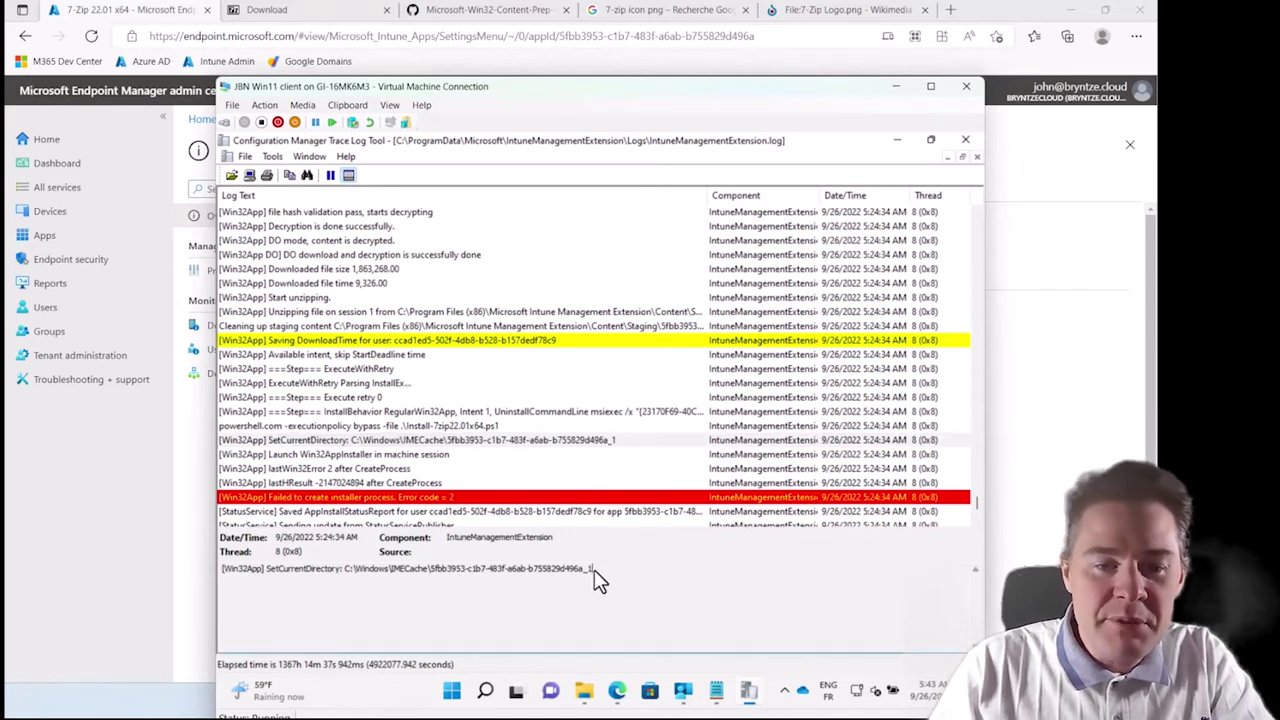
drag(594, 570, 345, 572)
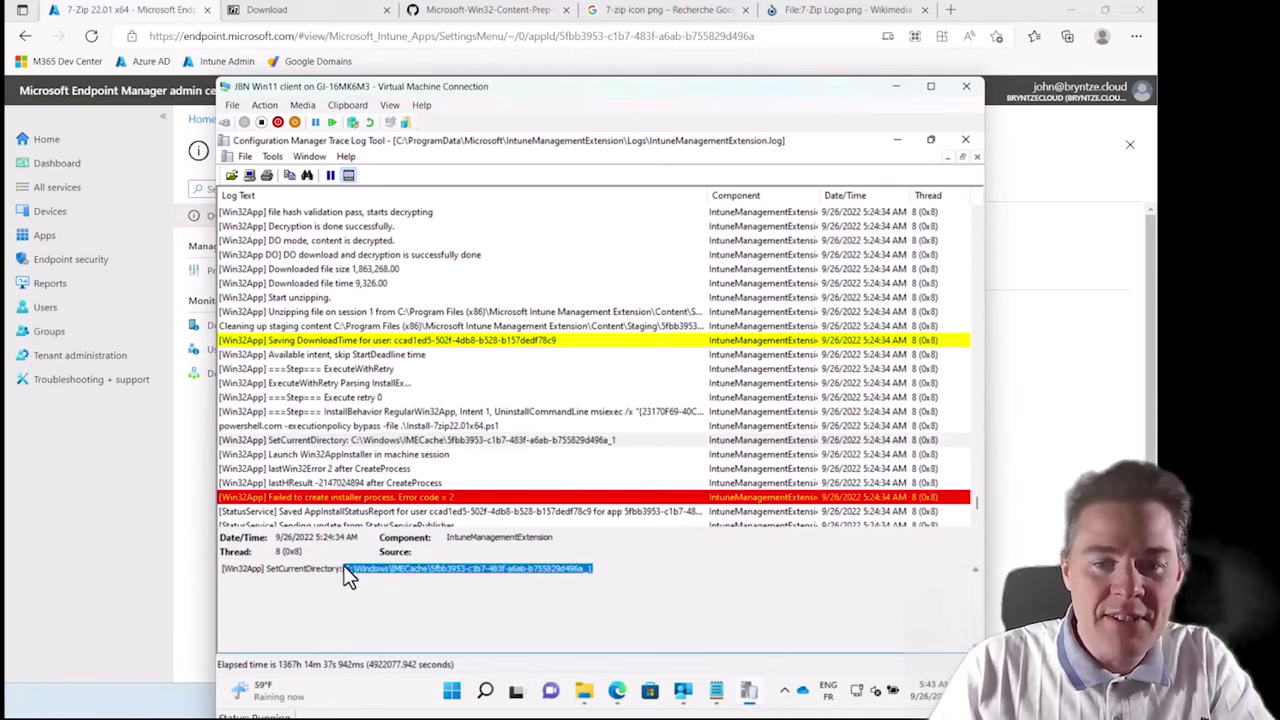
click(605, 580)
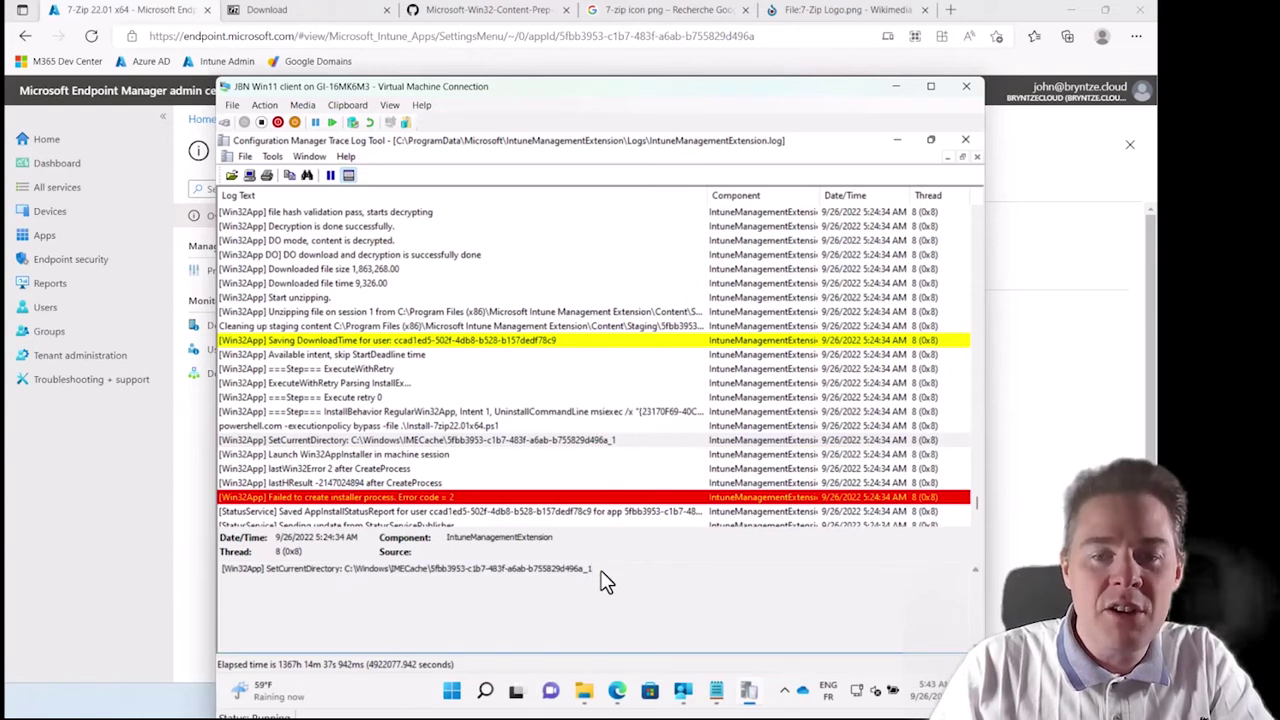
drag(594, 572, 343, 574)
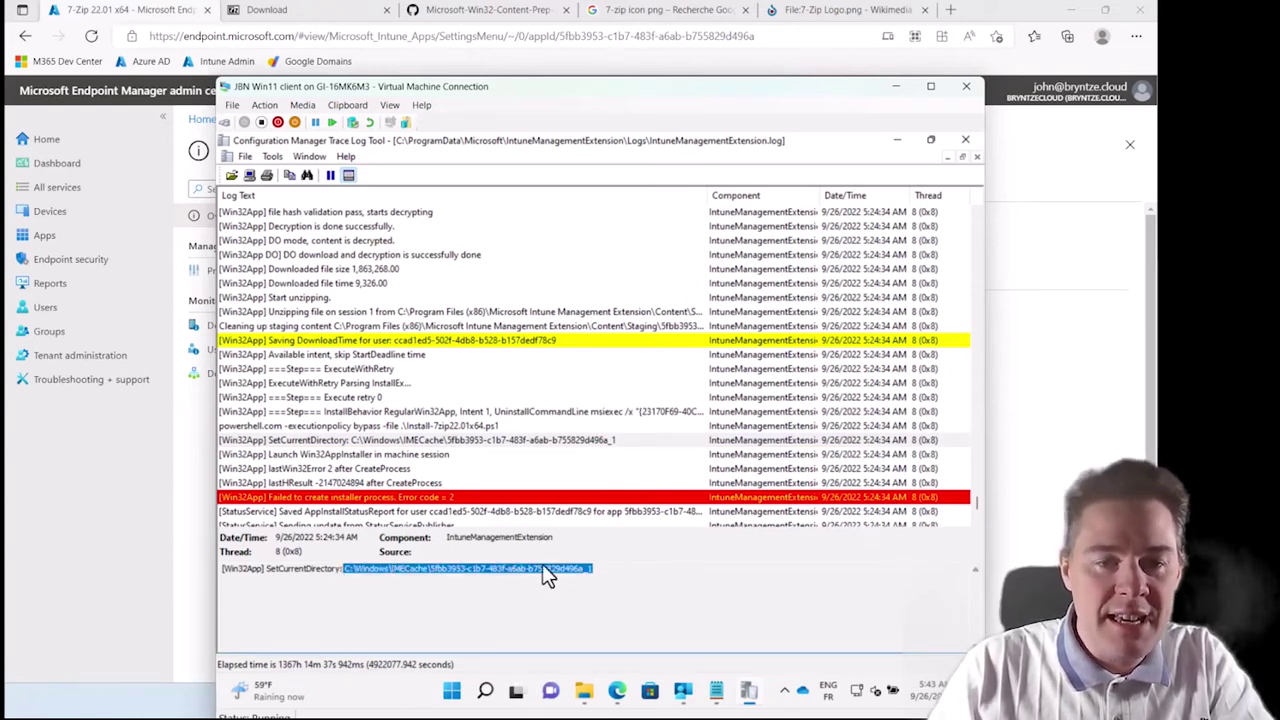
- Inspect the Launch Win32AppInstaller, lastWin32Error 2, lastHResult and failed installer process entries
click(349, 456)
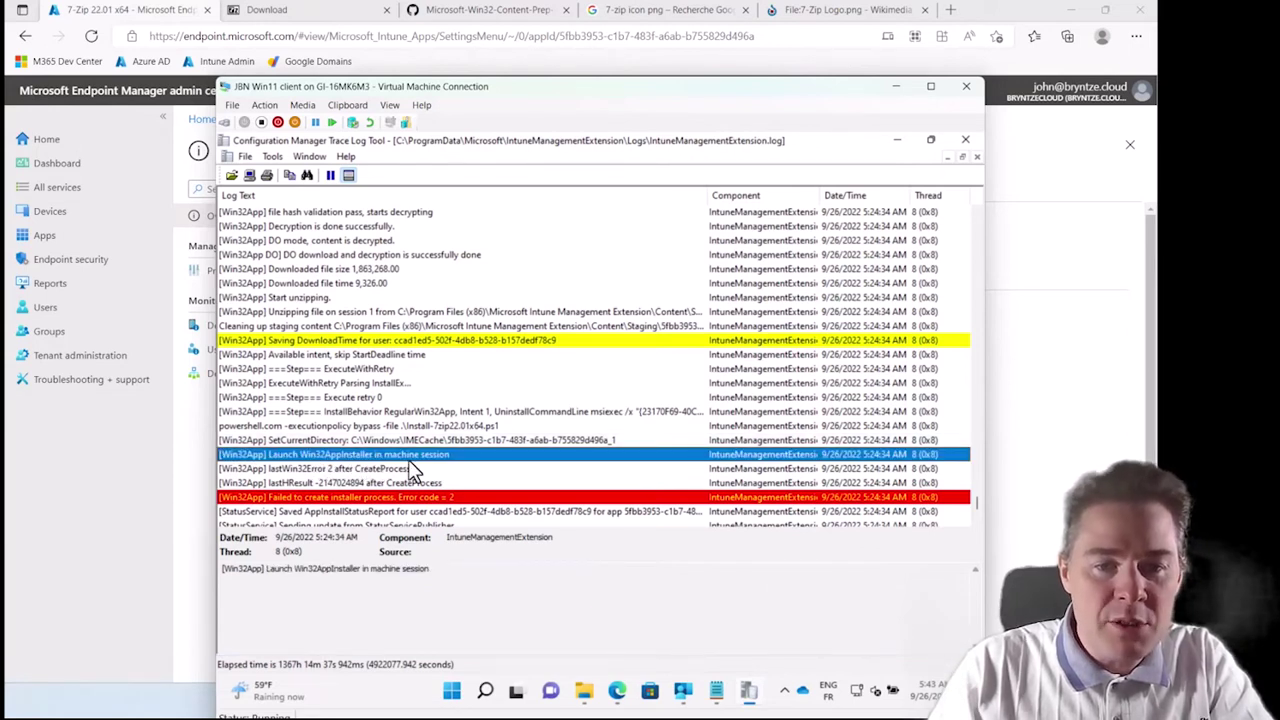
click(500, 442)
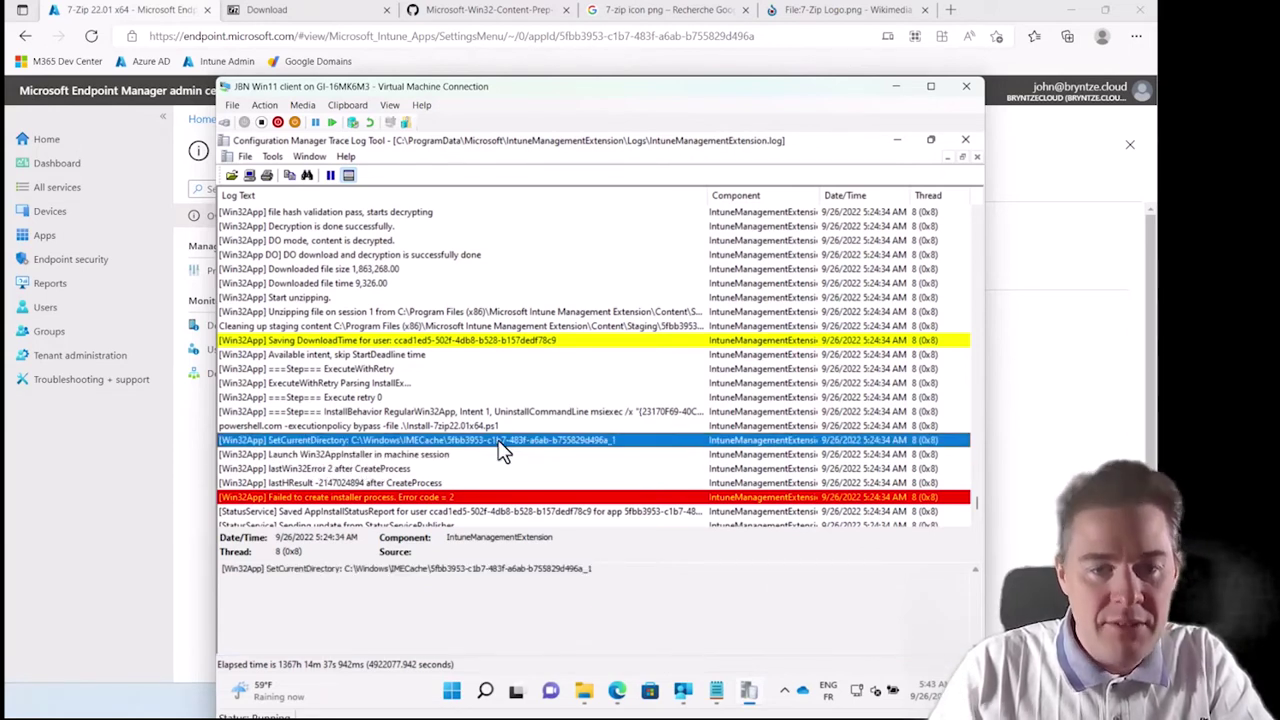
click(328, 470)
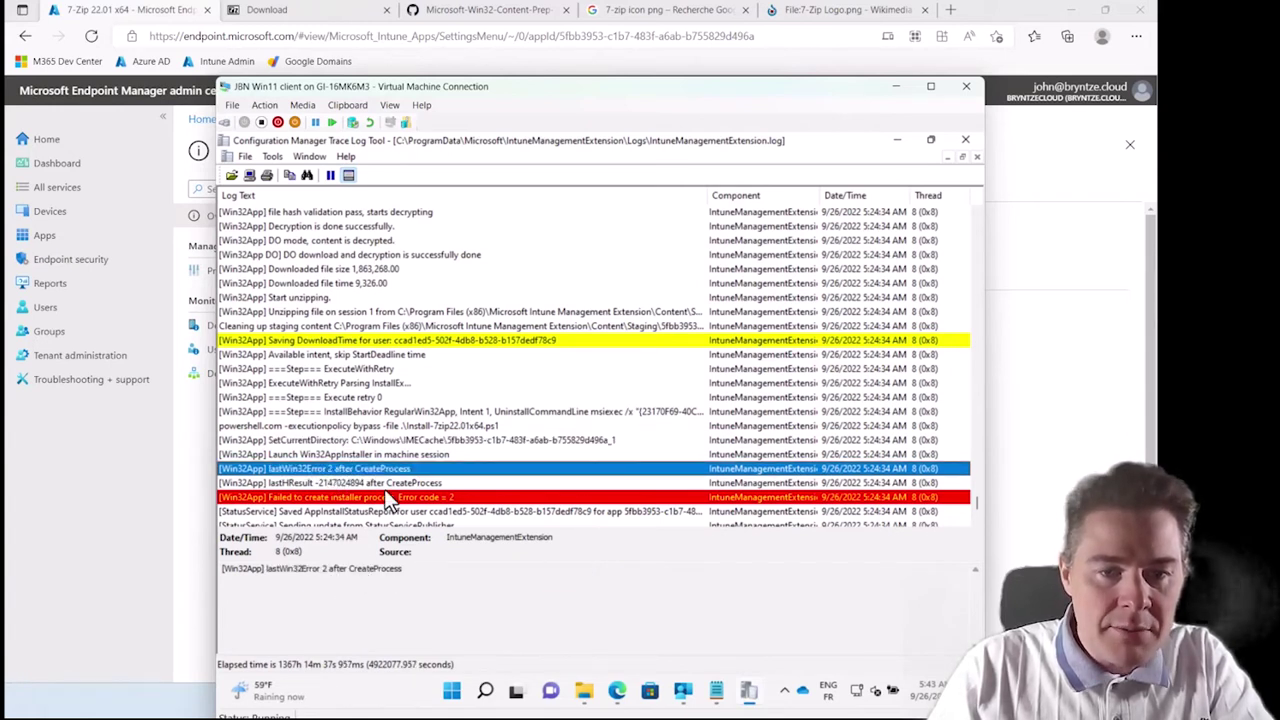
click(381, 484)
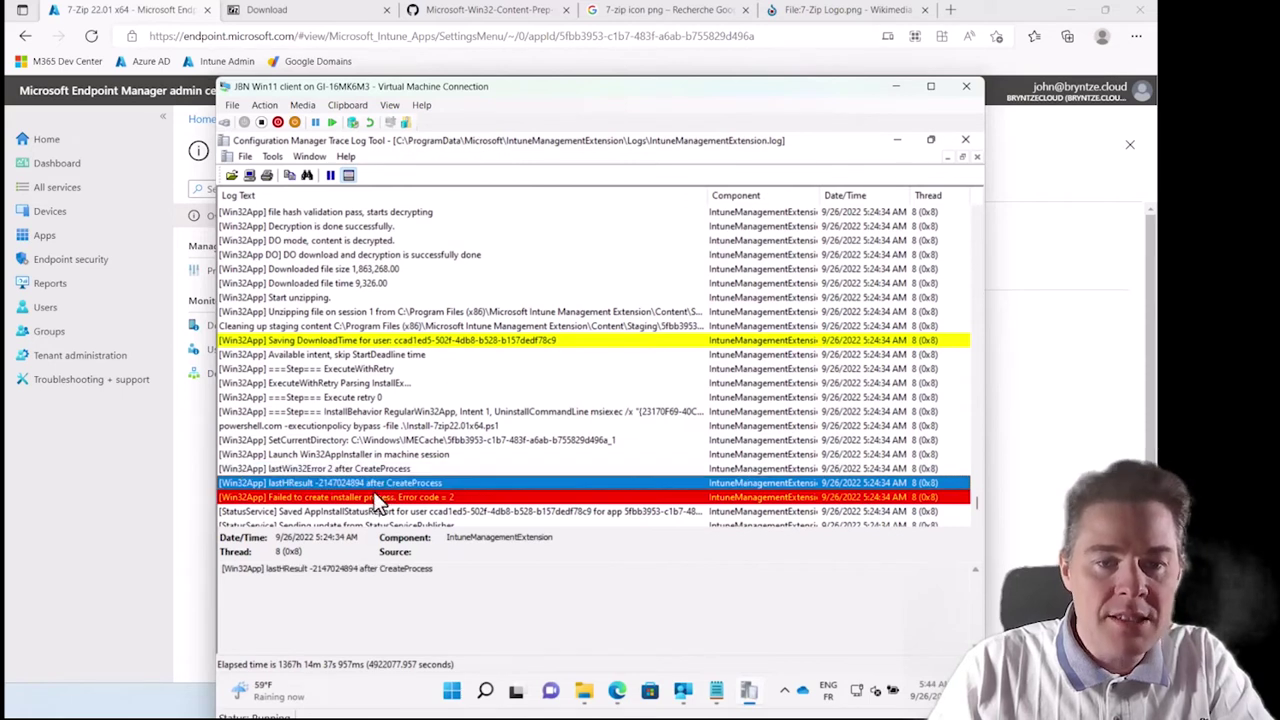
click(373, 498)
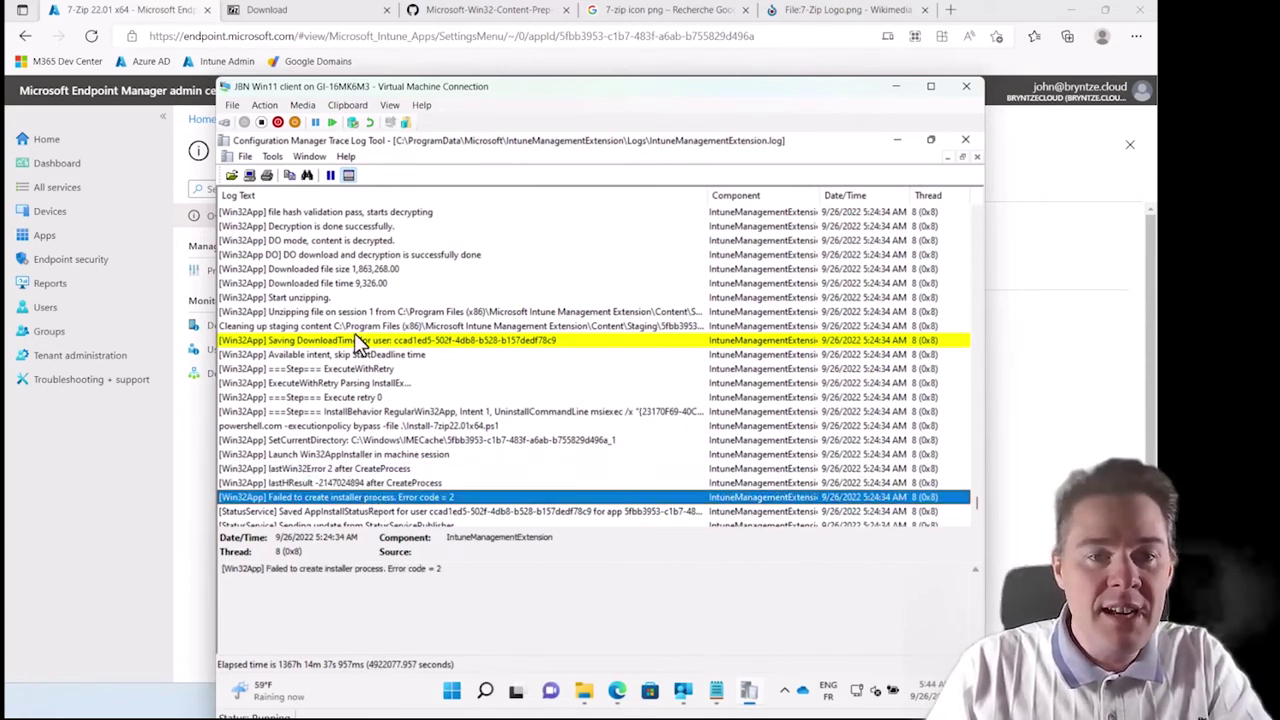
click(353, 424)
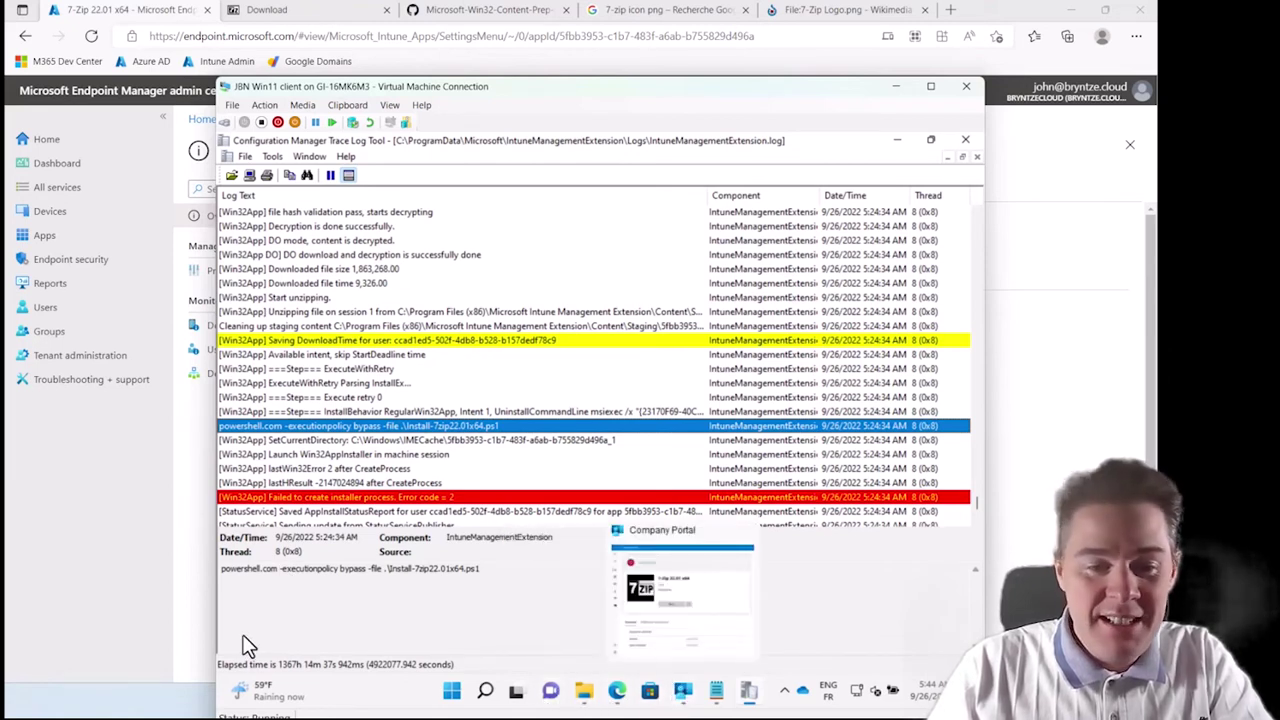
- Change the 7-Zip install command from powershell.com to powershell.exe and save the app
click(183, 703)
click(180, 400)
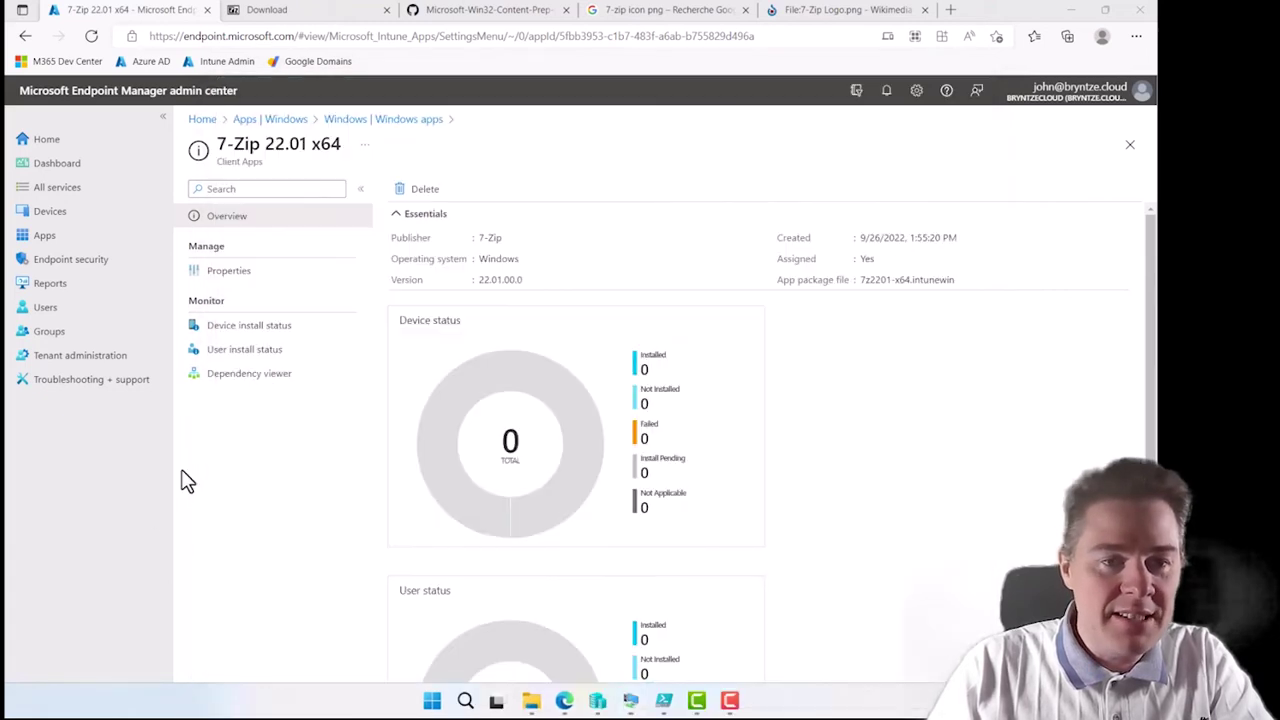
click(243, 279)
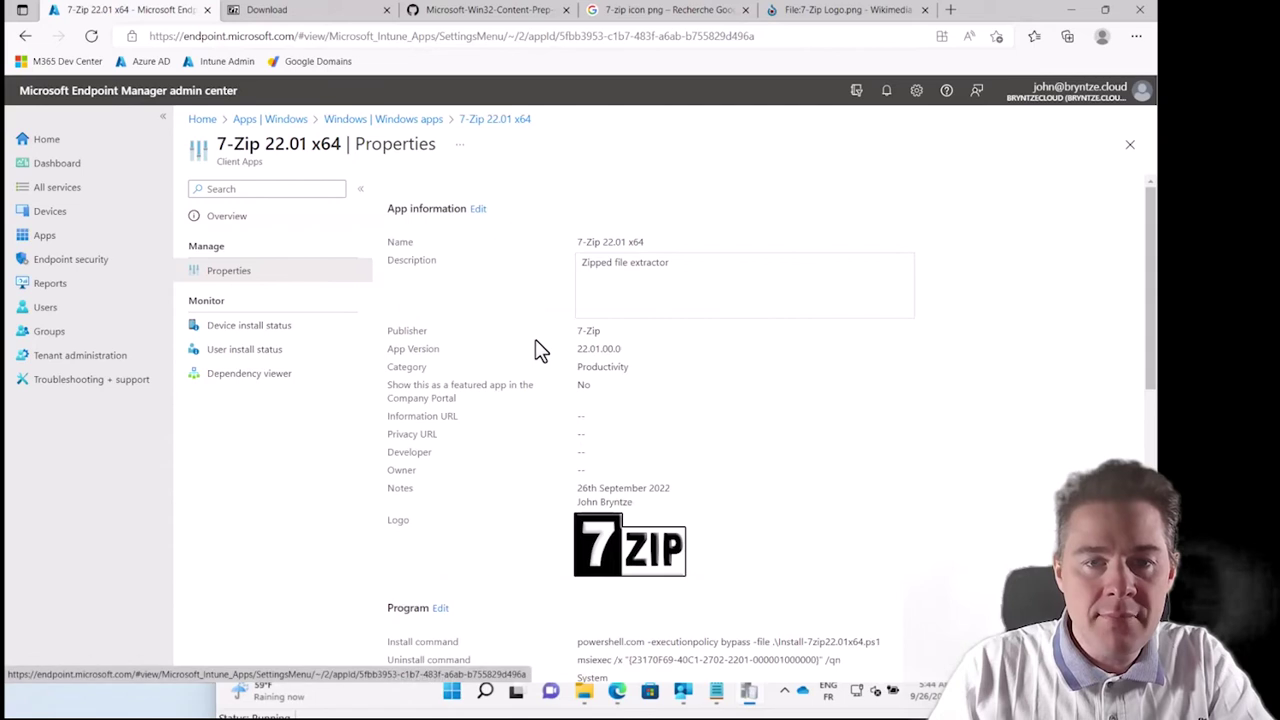
scroll(489, 463, down, 1)
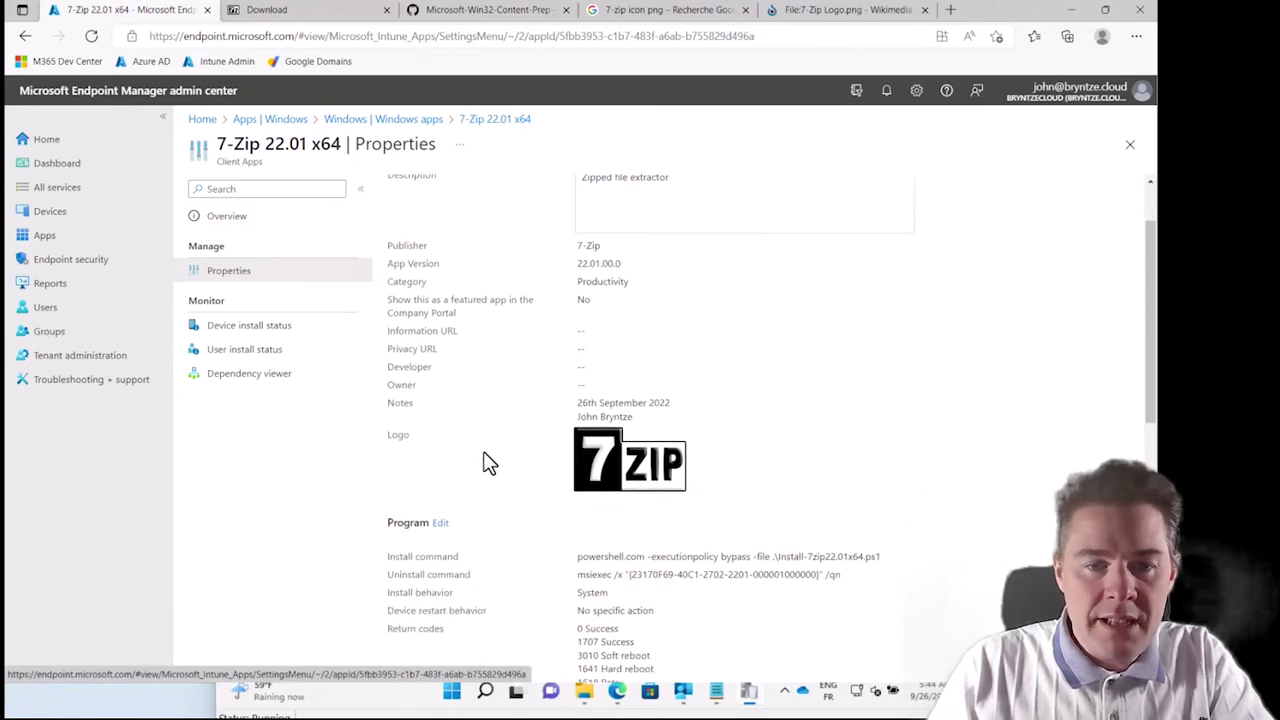
click(440, 522)
click(442, 261)
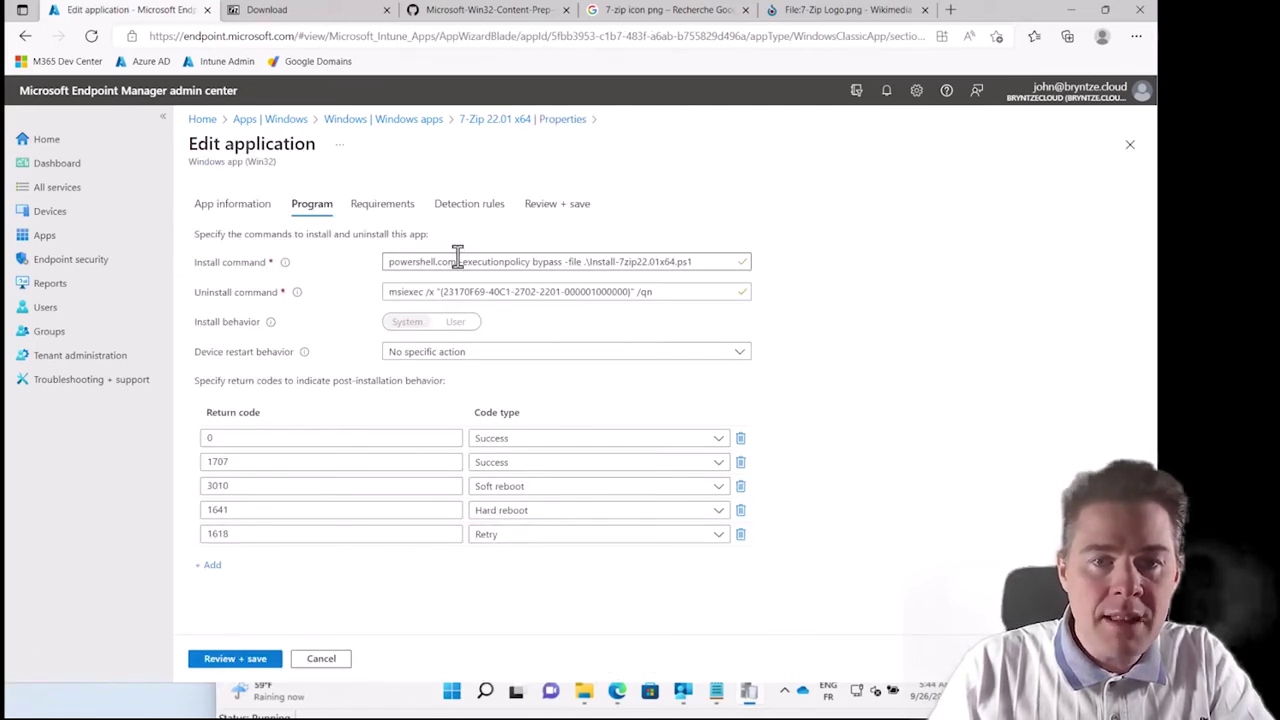
text(xe)
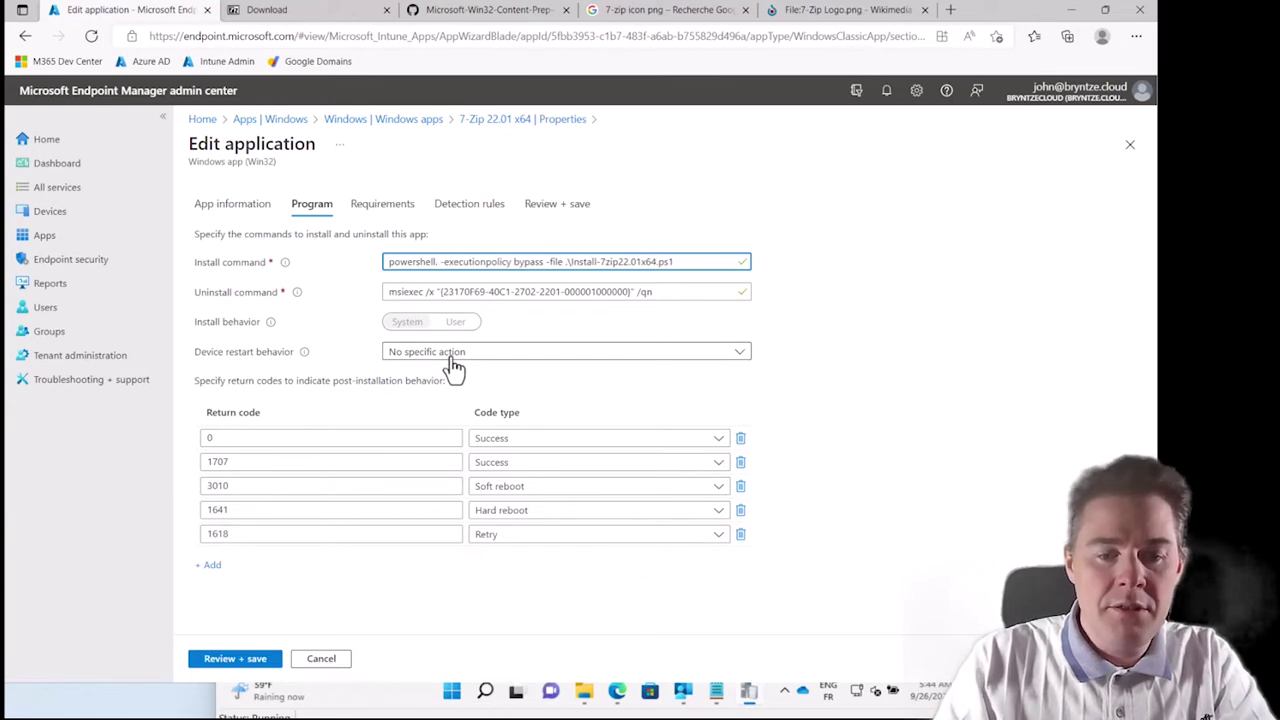
click(251, 658)
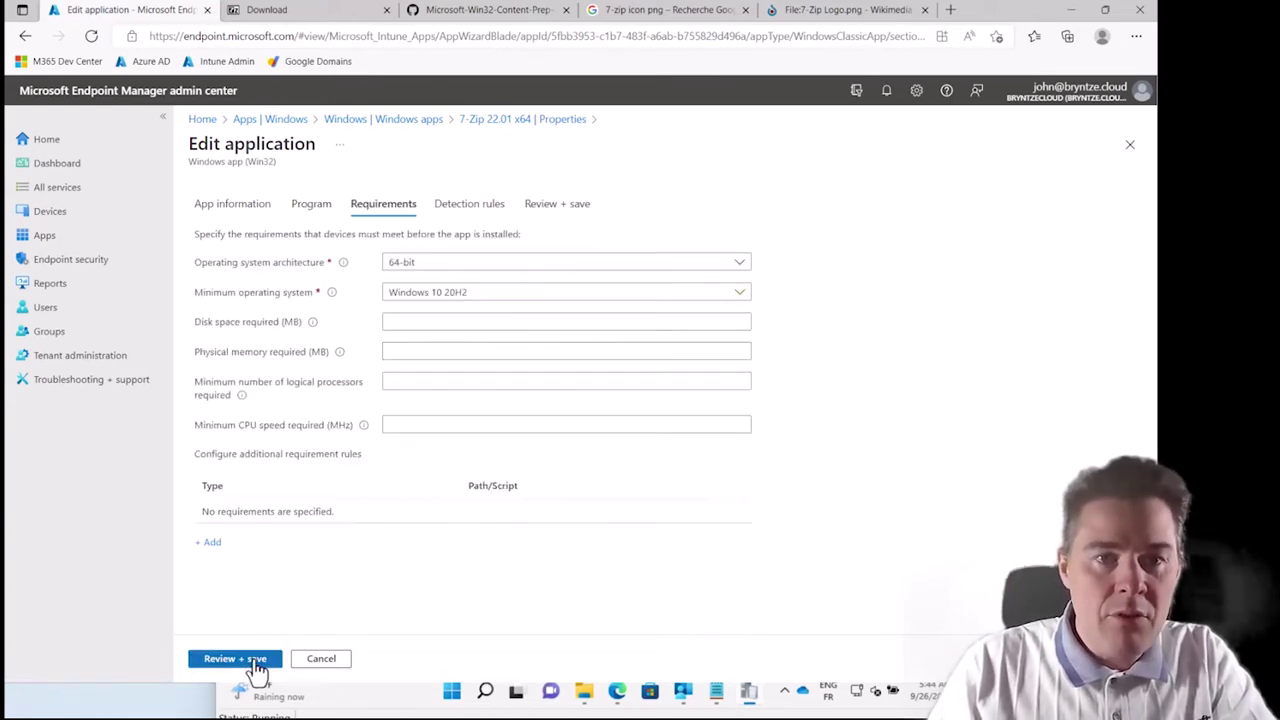
click(553, 207)
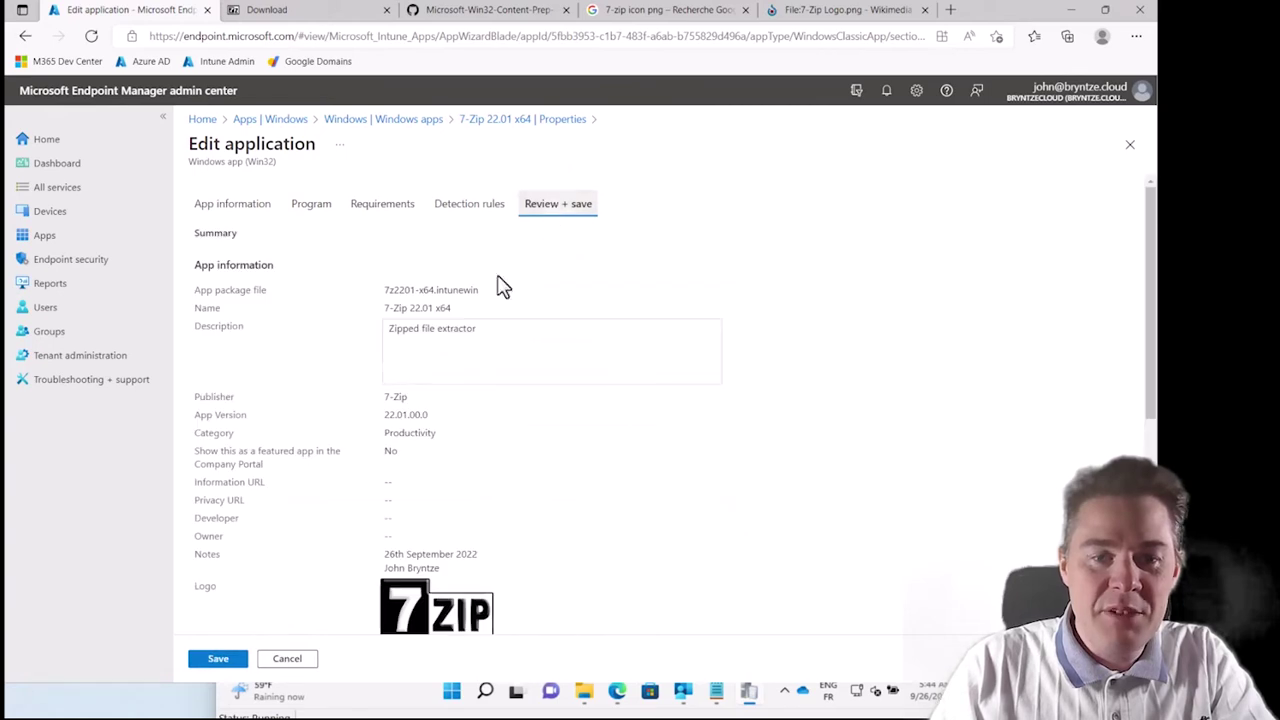
click(221, 664)
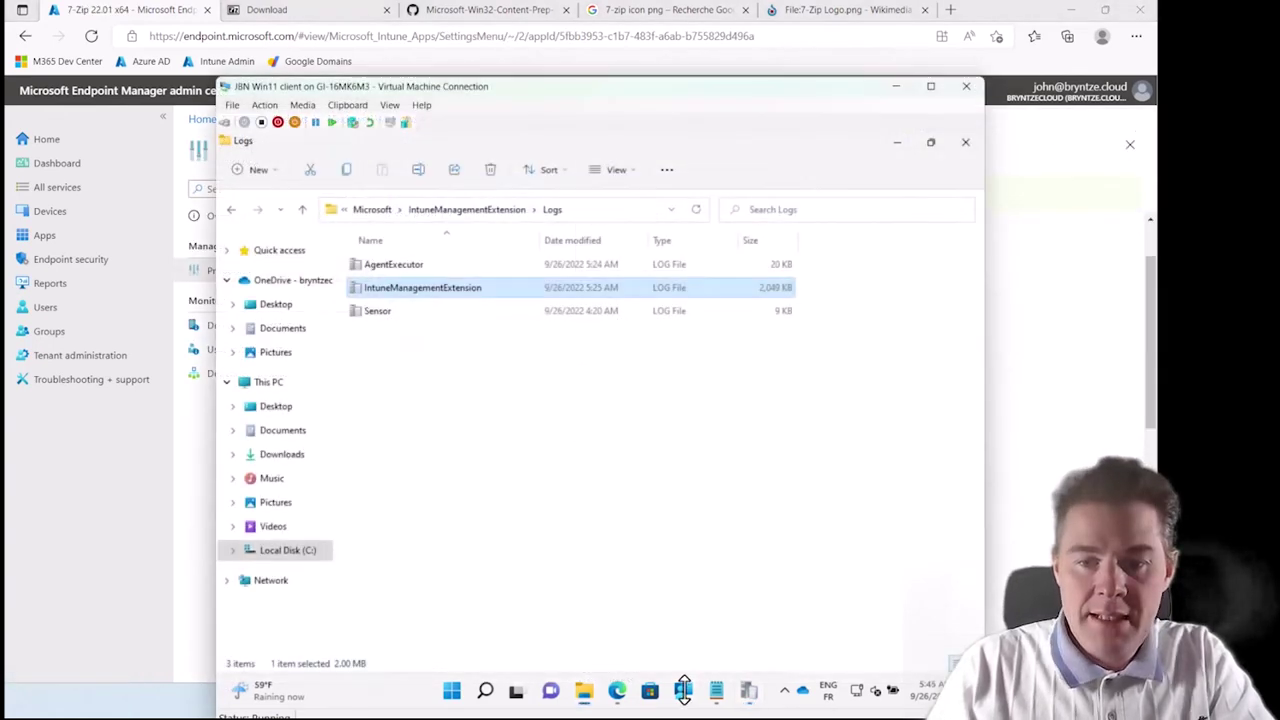
- Retry the 7-Zip 22.01 x64 installation from the Company Portal app page
click(681, 692)
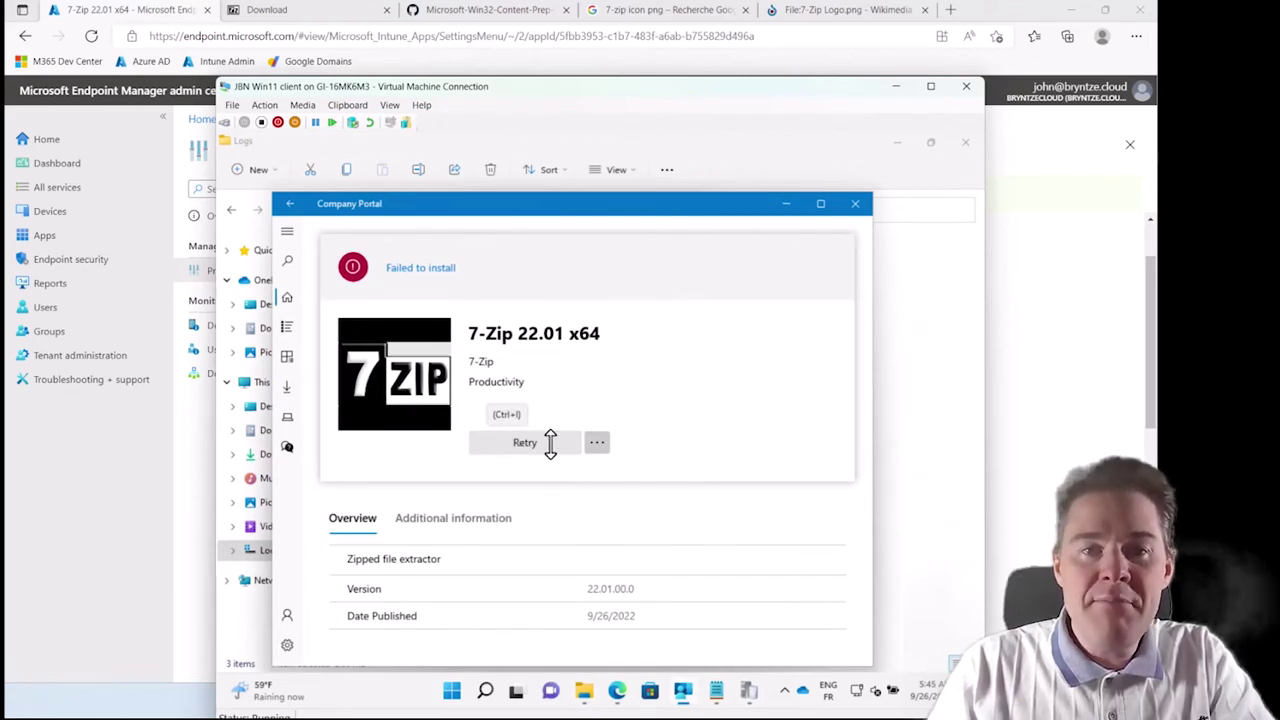
drag(501, 204, 511, 188)
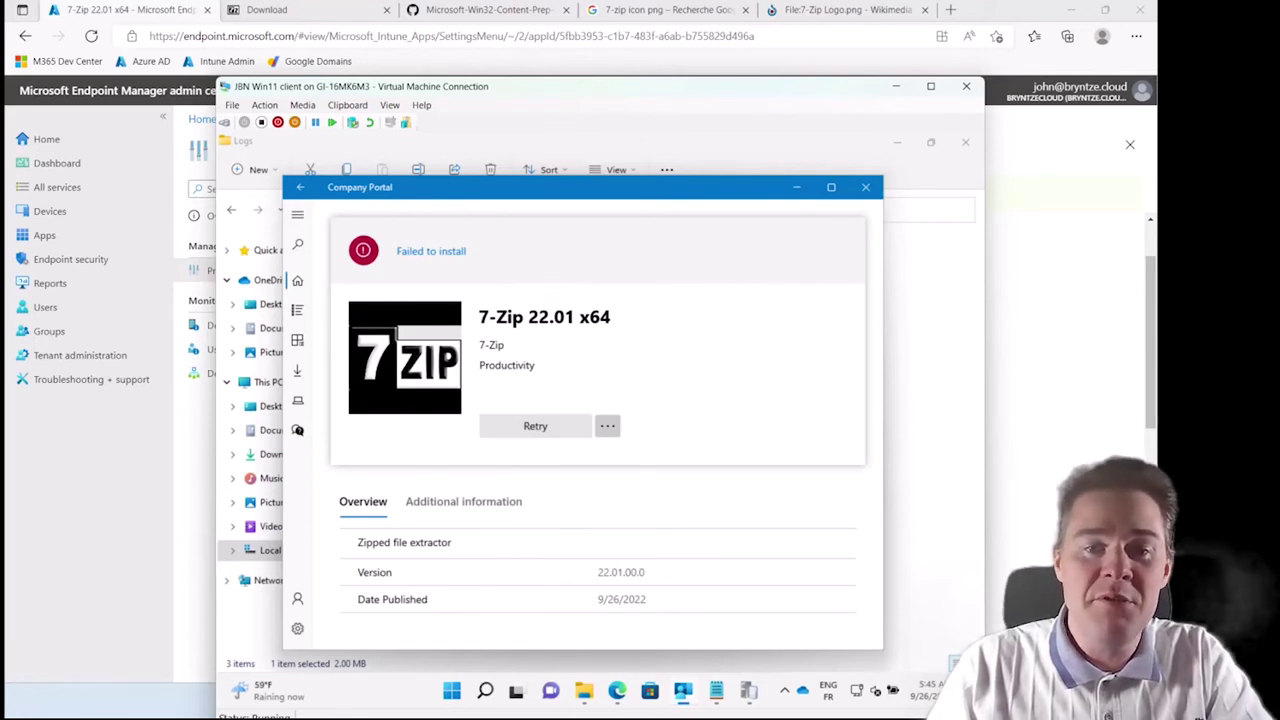
click(535, 425)
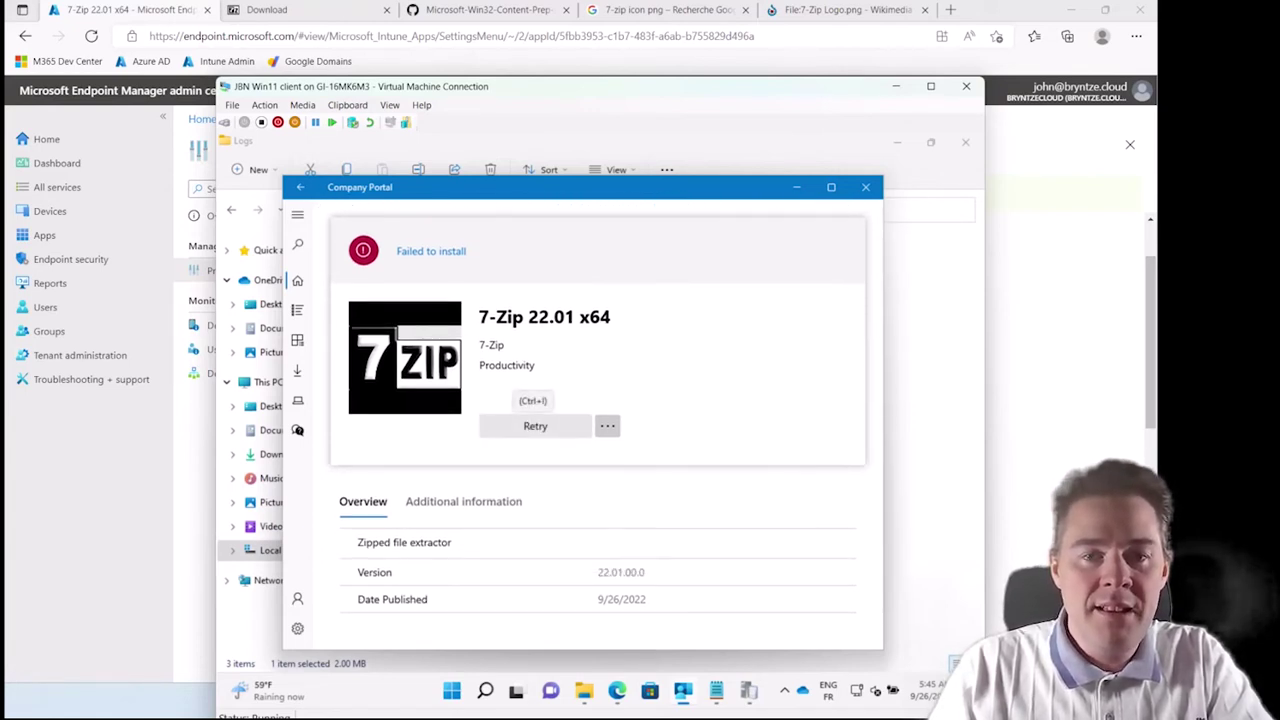
click(535, 425)
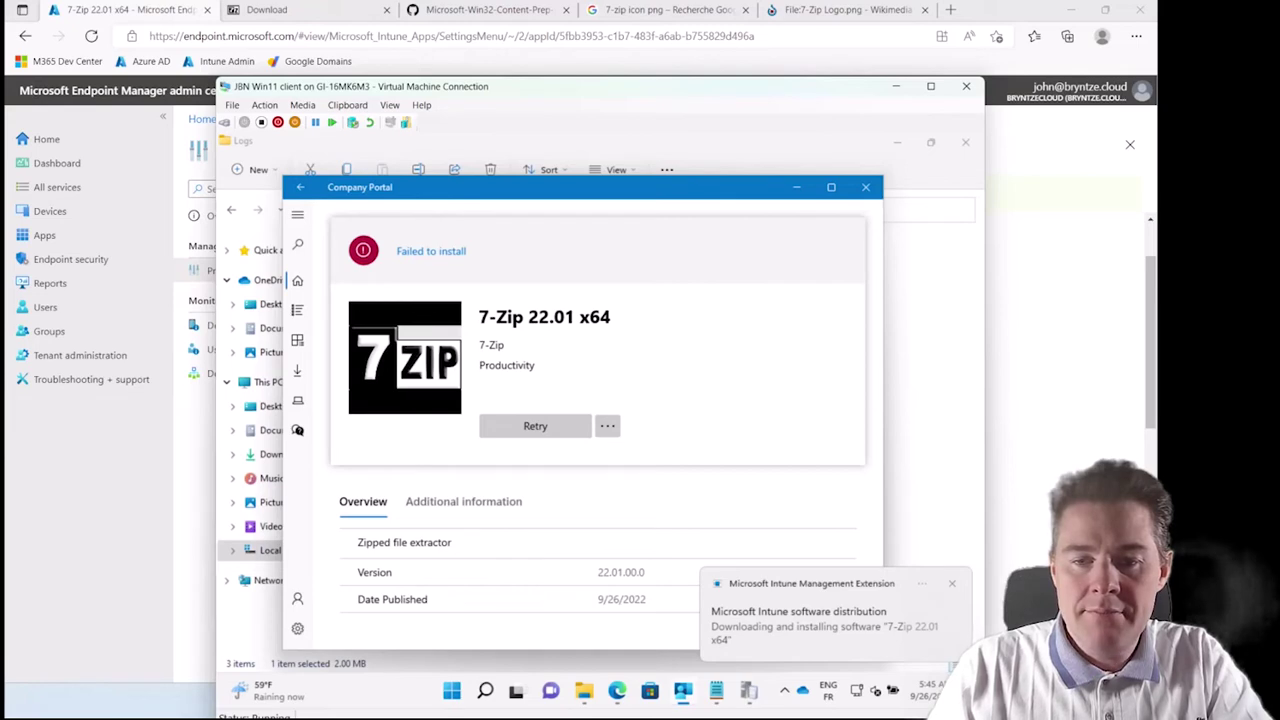
click(452, 692)
- Search 'progr' and open Add or remove programs to see 7-Zip 22.01 (x64 edition) listed
text(progr)
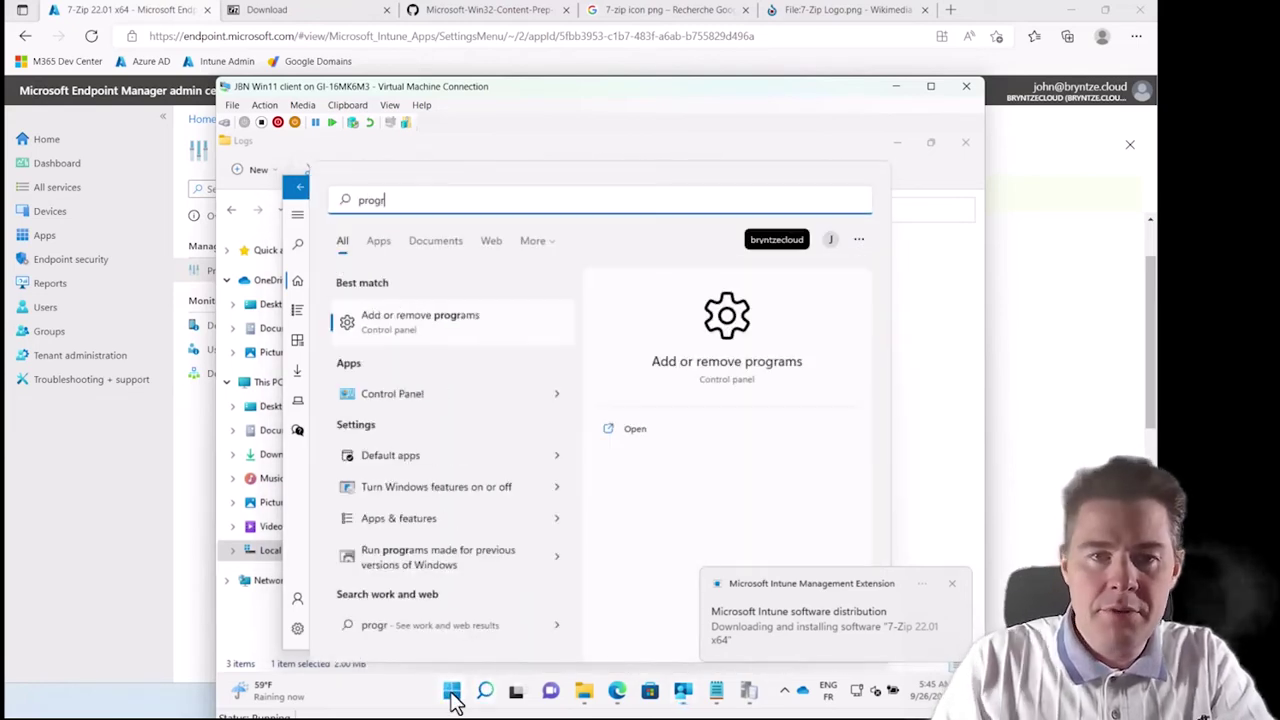
click(422, 320)
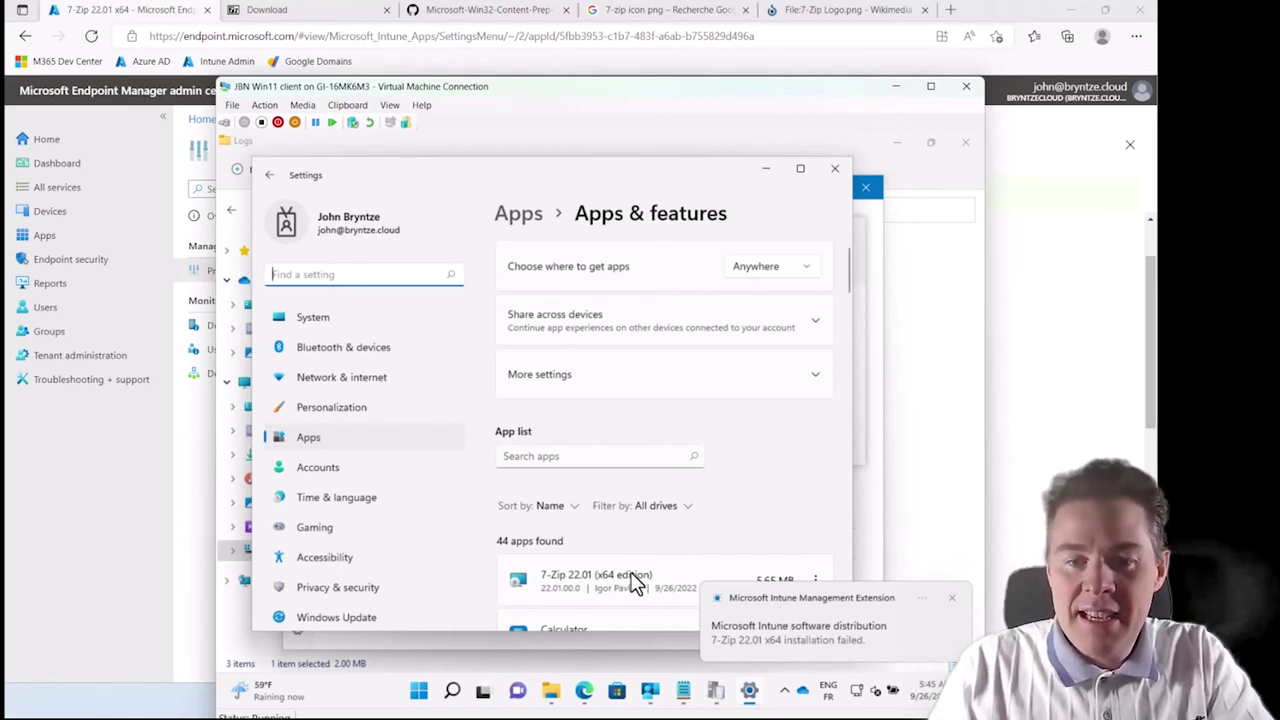
- Open the 7-Zip File detection rule for editing and select its 7-zip.exe file name
click(186, 480)
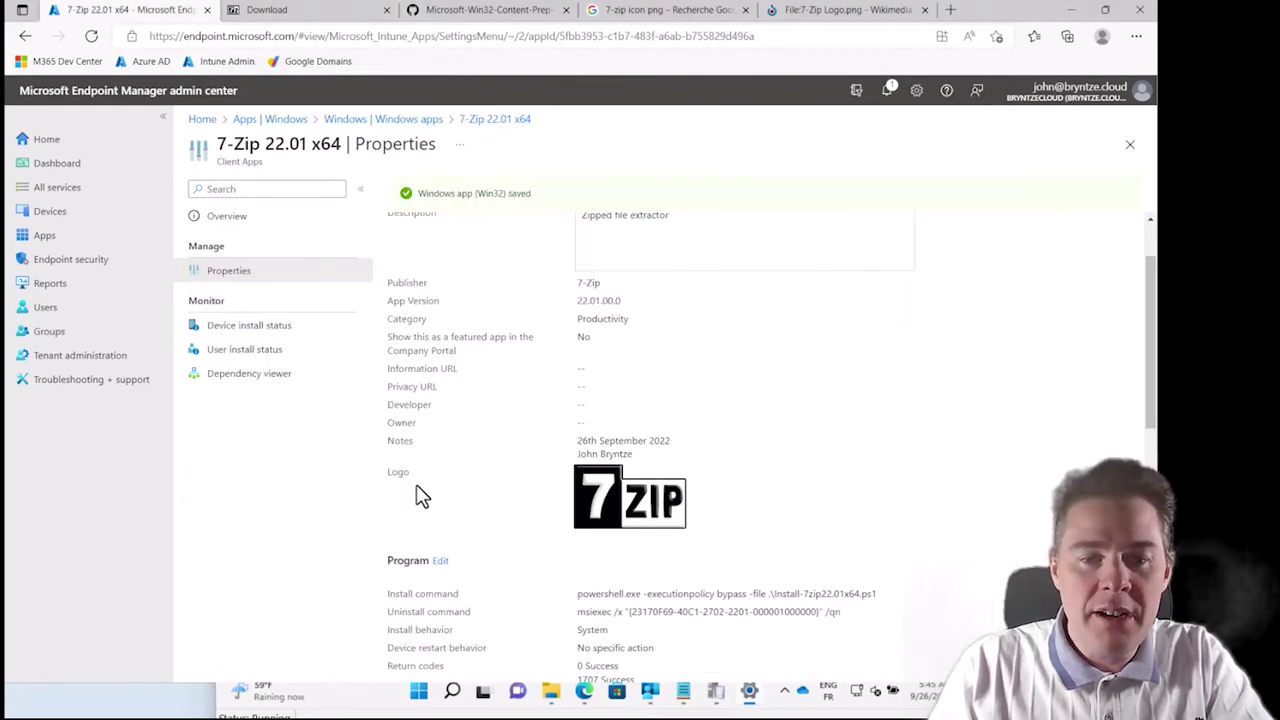
scroll(420, 494, down, 3)
scroll(418, 492, down, 2)
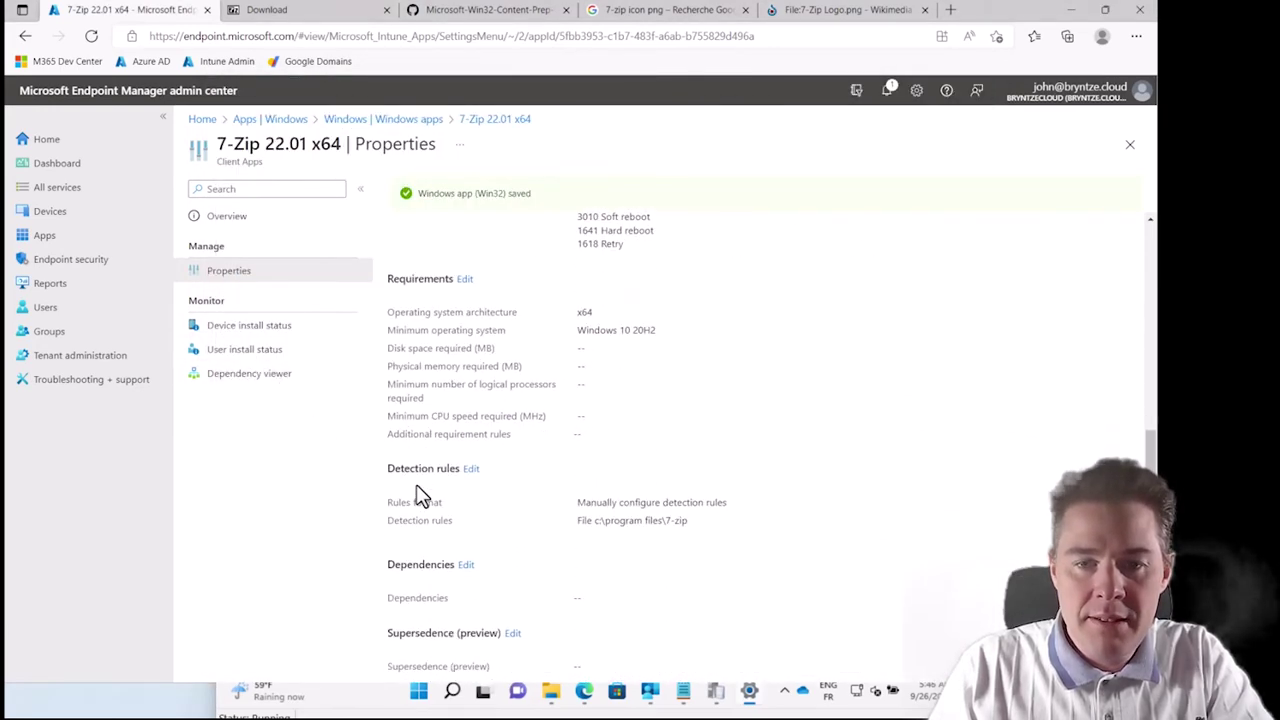
click(471, 468)
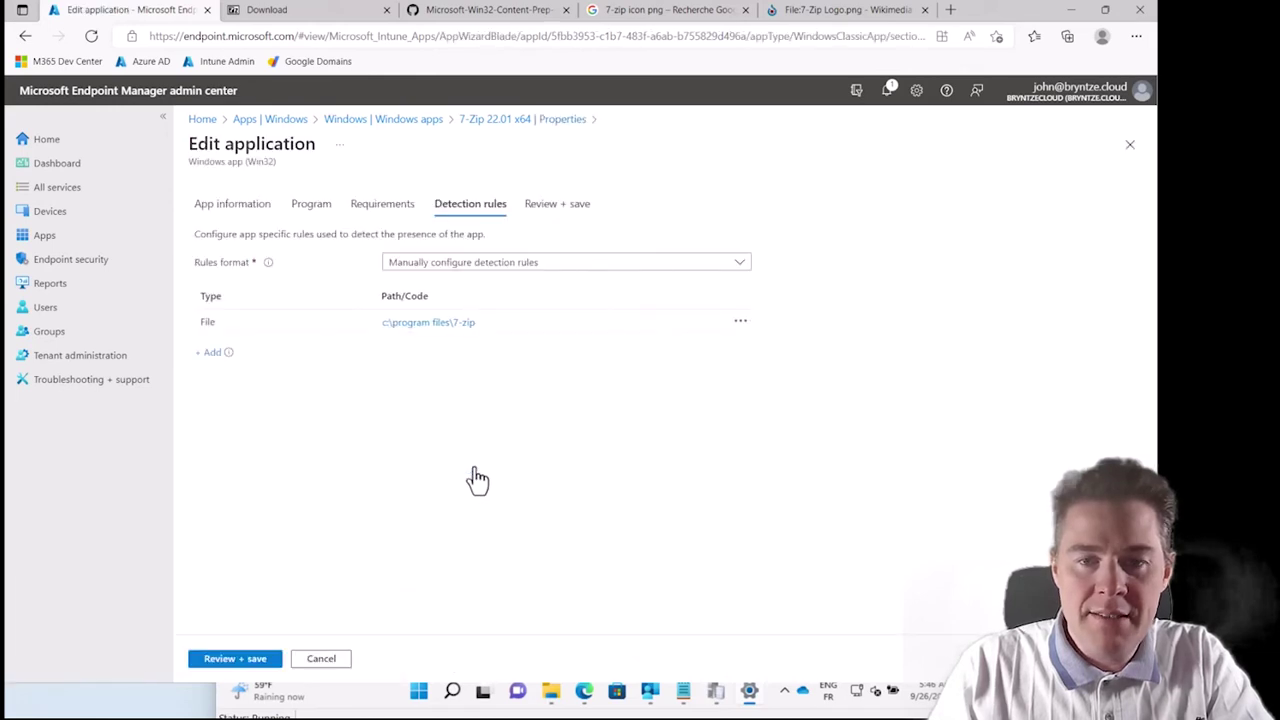
click(740, 322)
click(612, 430)
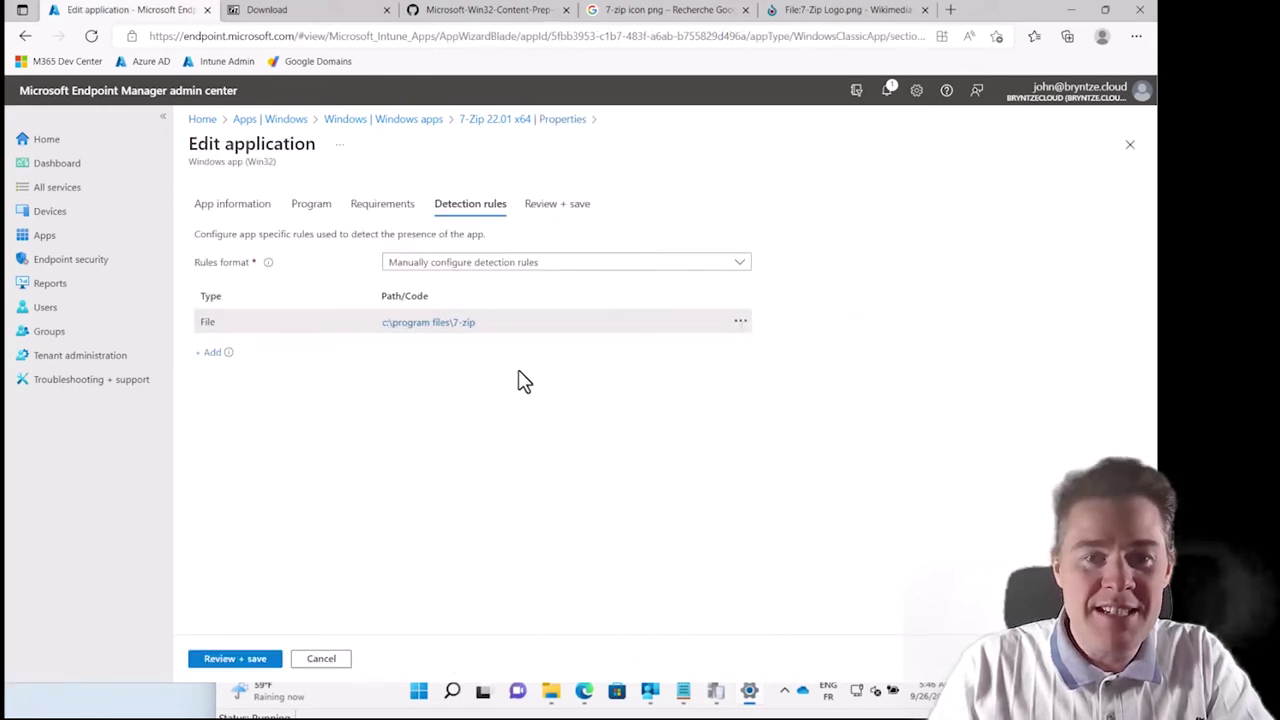
click(437, 326)
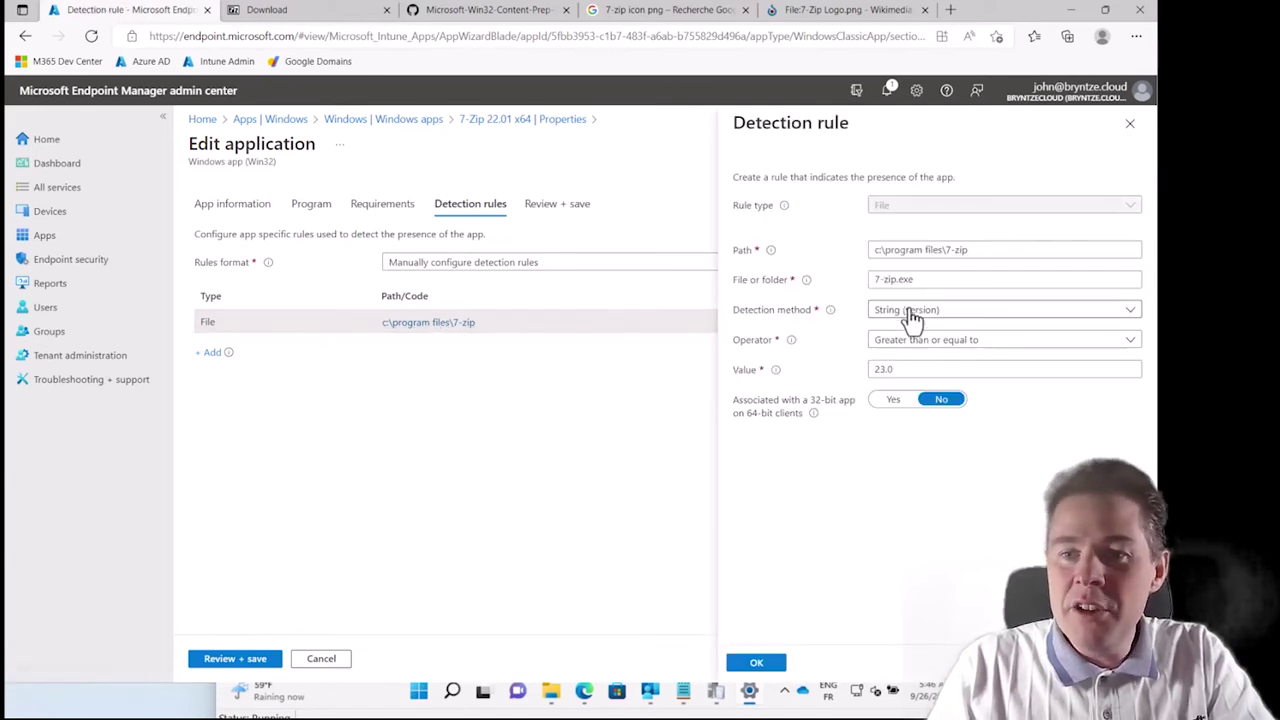
drag(921, 281, 849, 289)
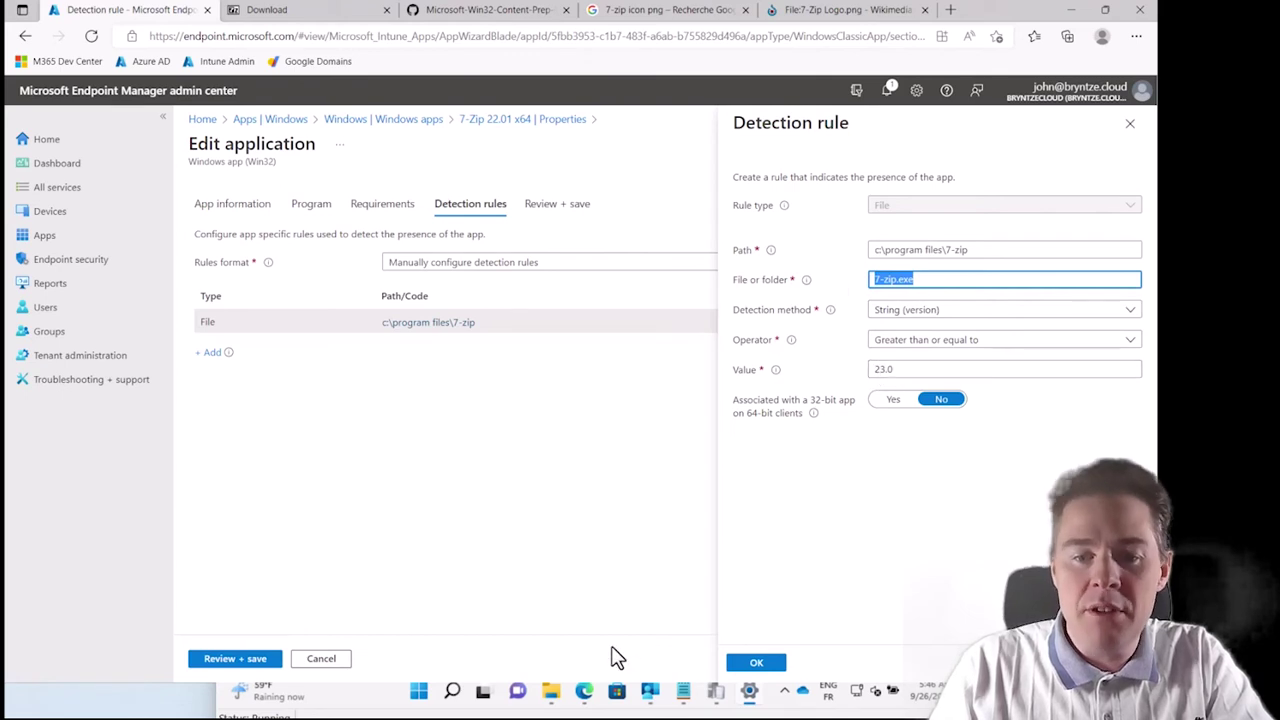
click(487, 697)
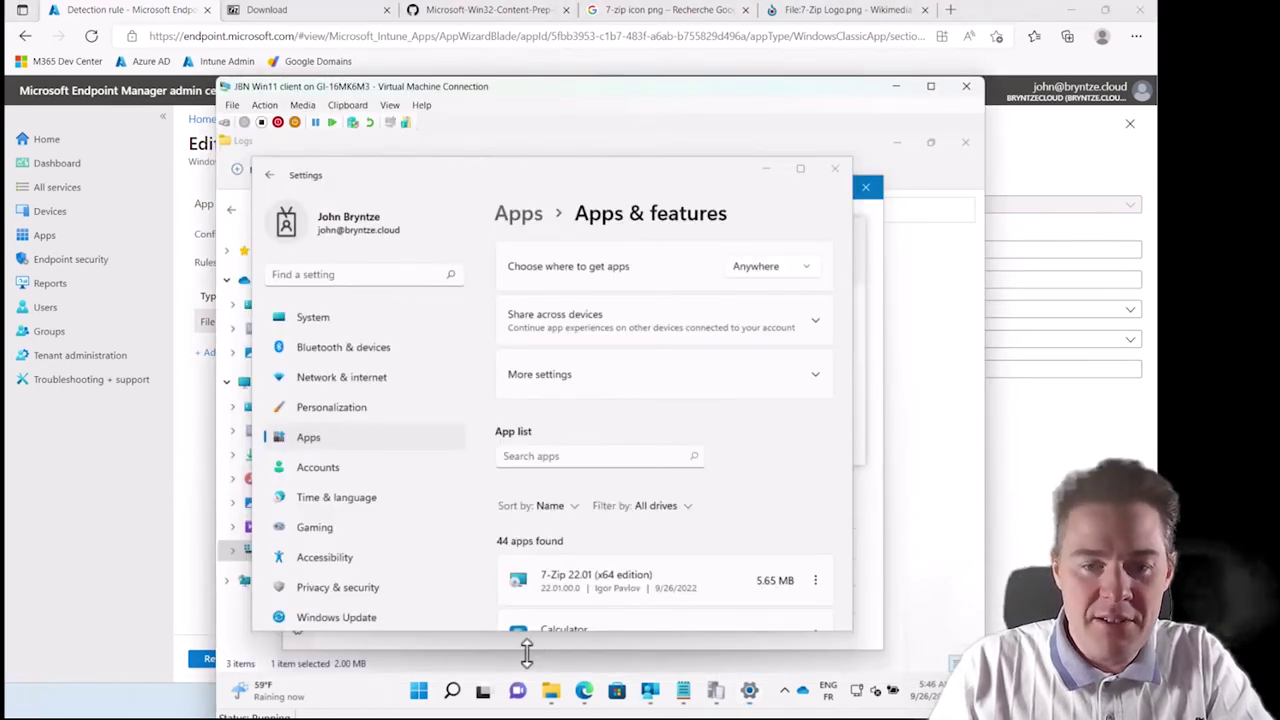
- Browse File Explorer to C:\Program Files\7-Zip and select the 7z application
click(552, 689)
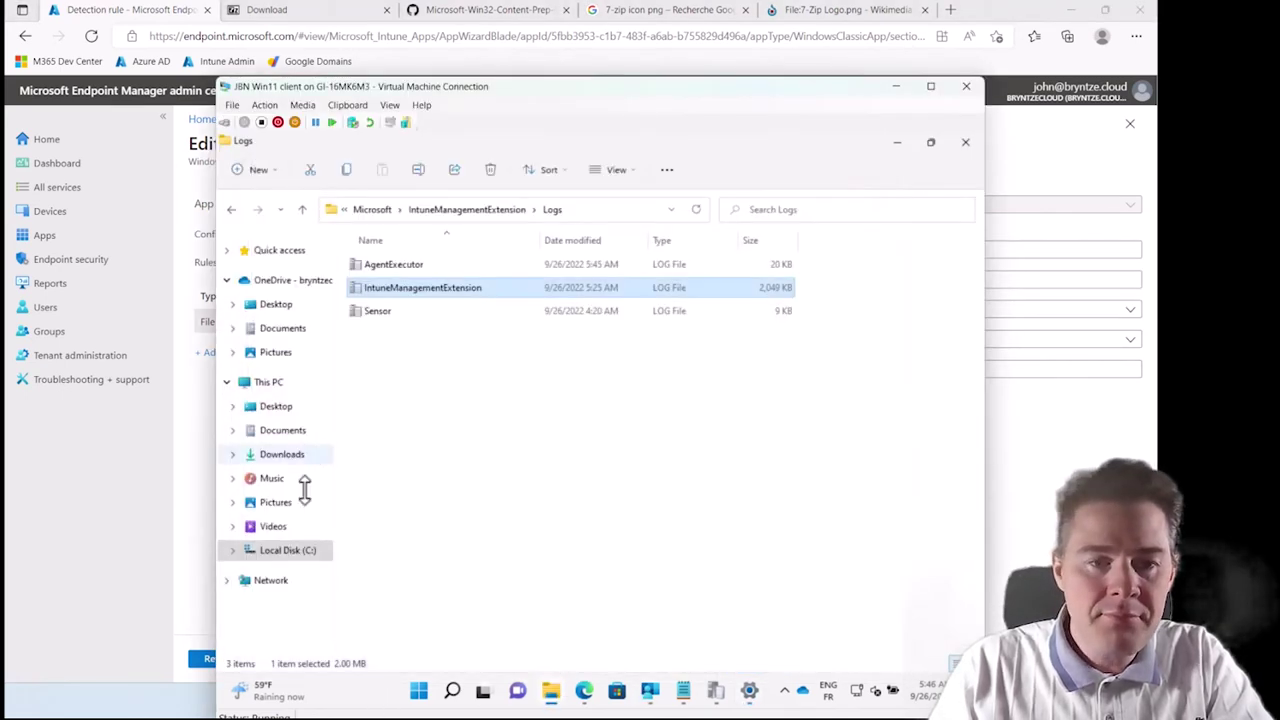
click(285, 554)
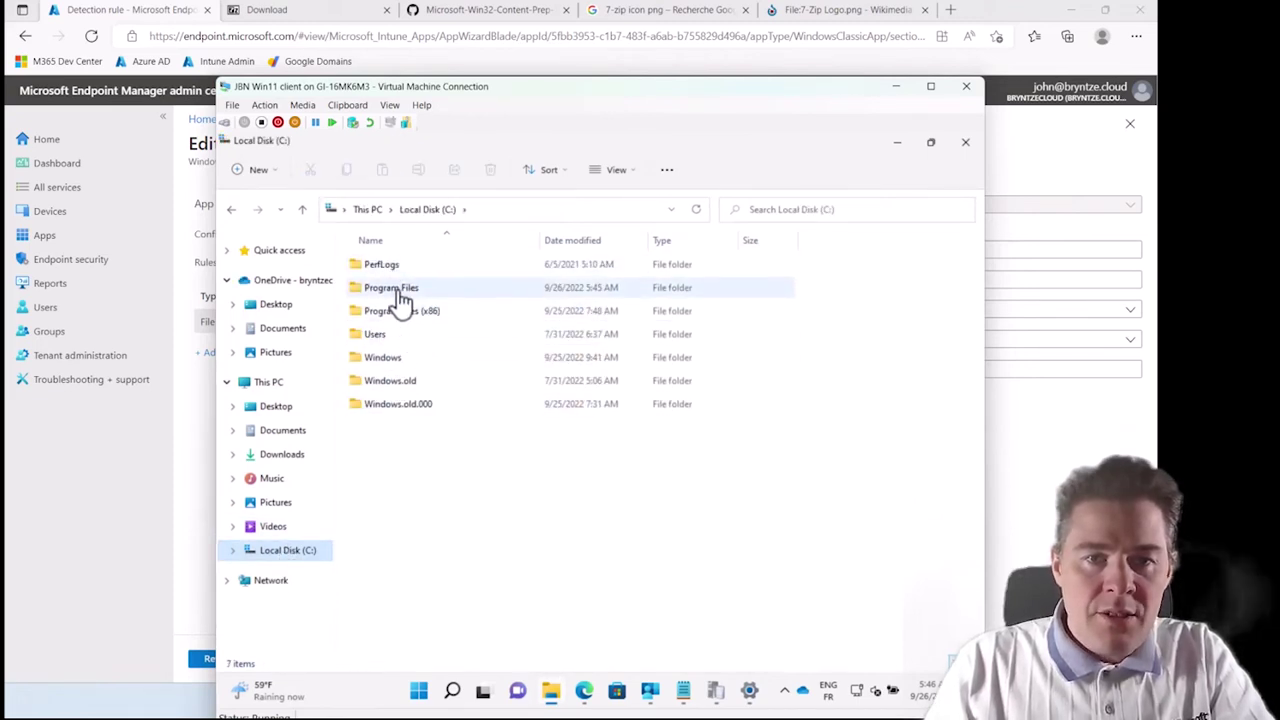
click(401, 294)
double_click(401, 294)
double_click(375, 268)
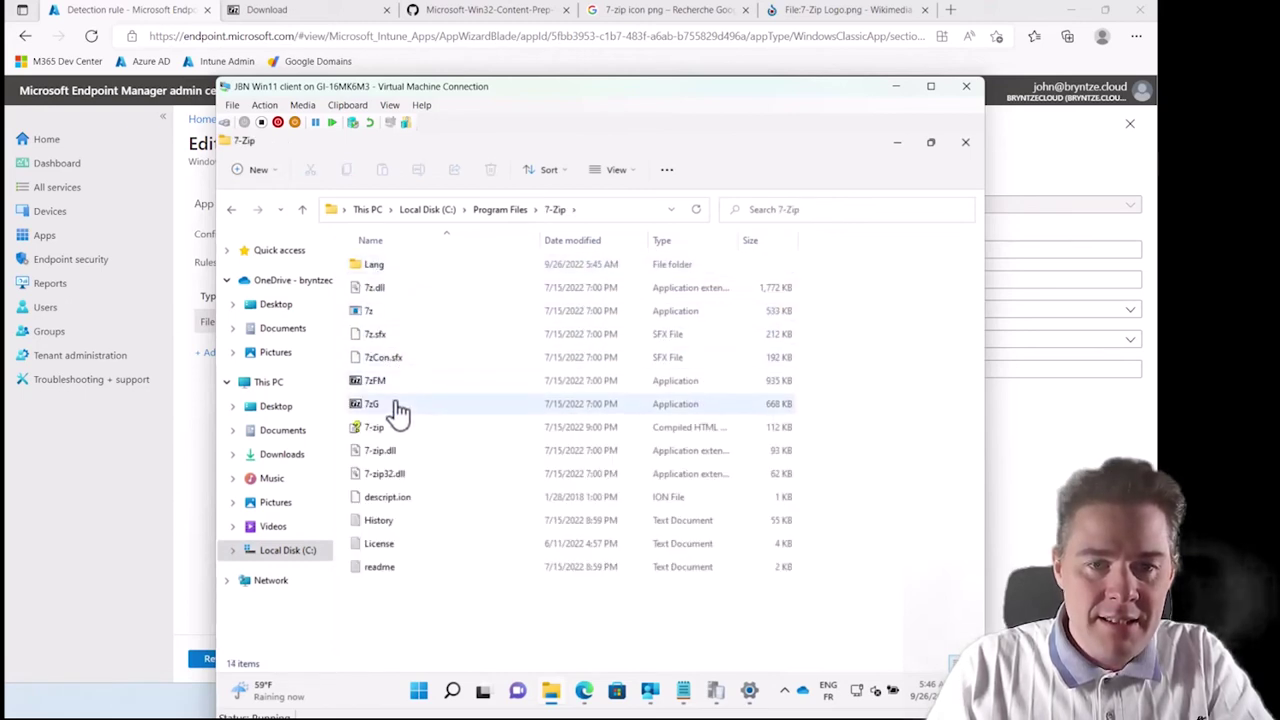
click(373, 314)
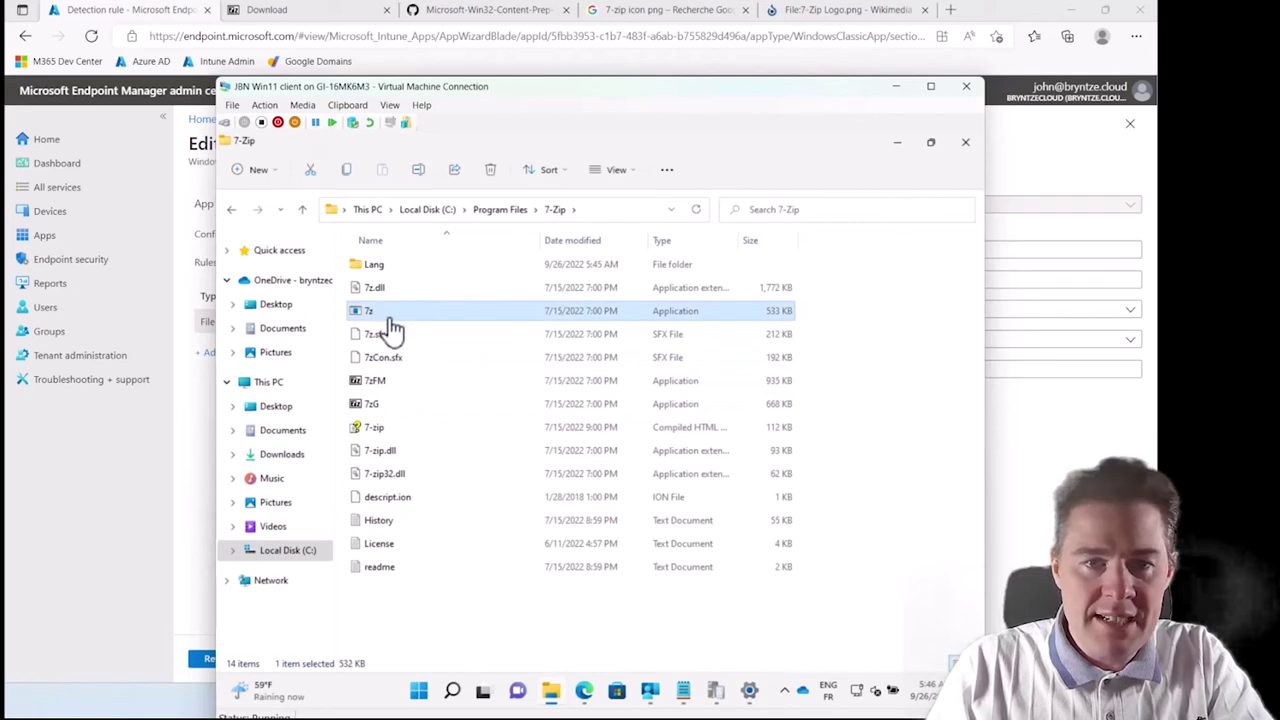
- Check the detection rule's version comparison operators, then return to the 7-Zip folder
click(1022, 345)
click(1022, 345)
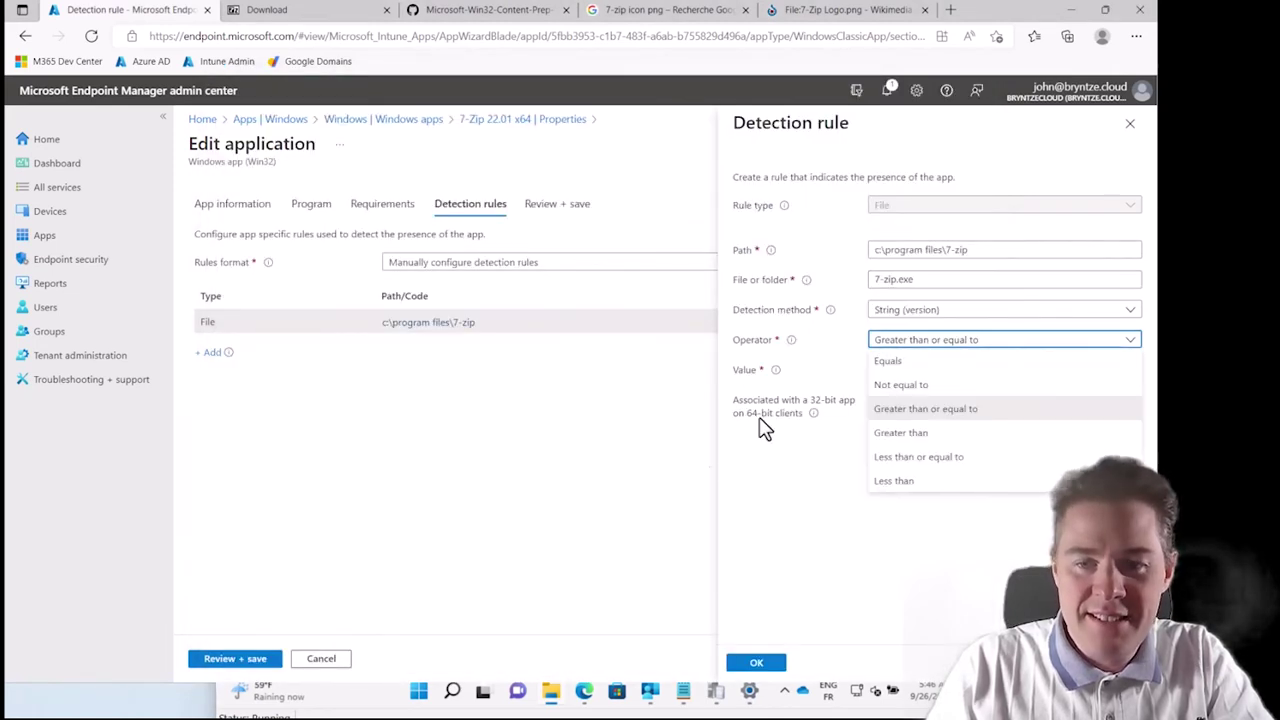
click(551, 695)
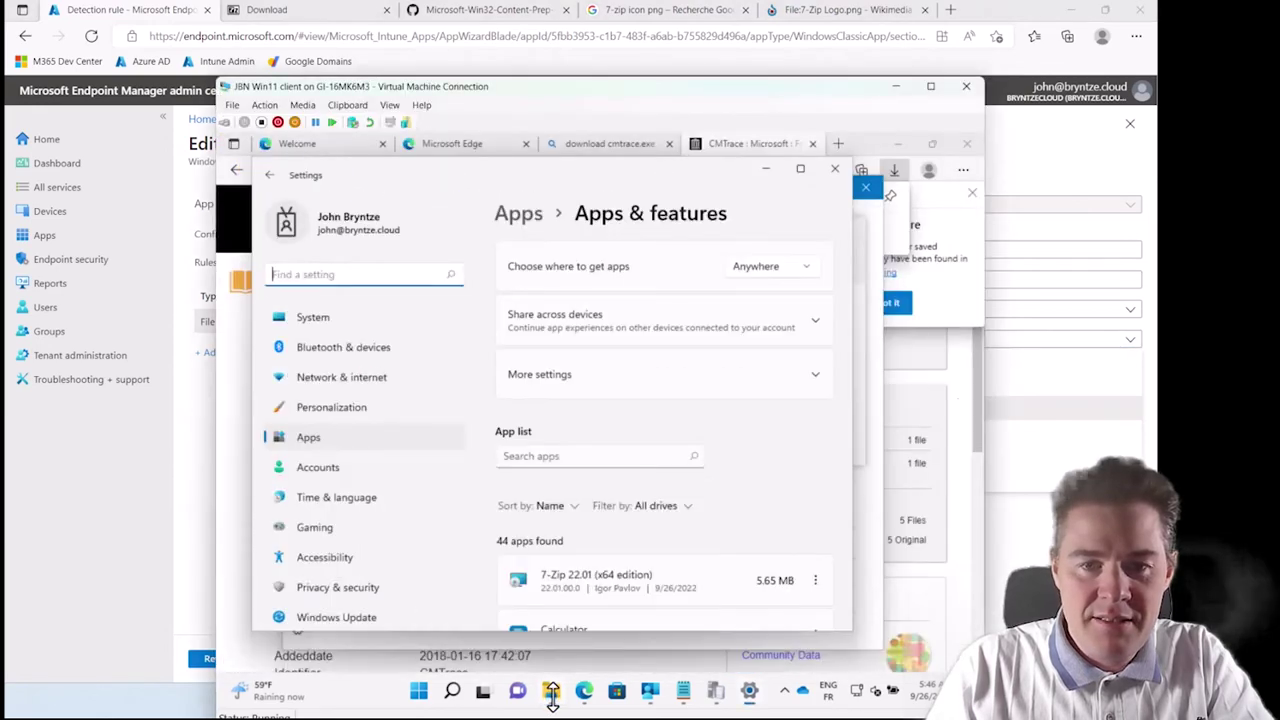
click(550, 693)
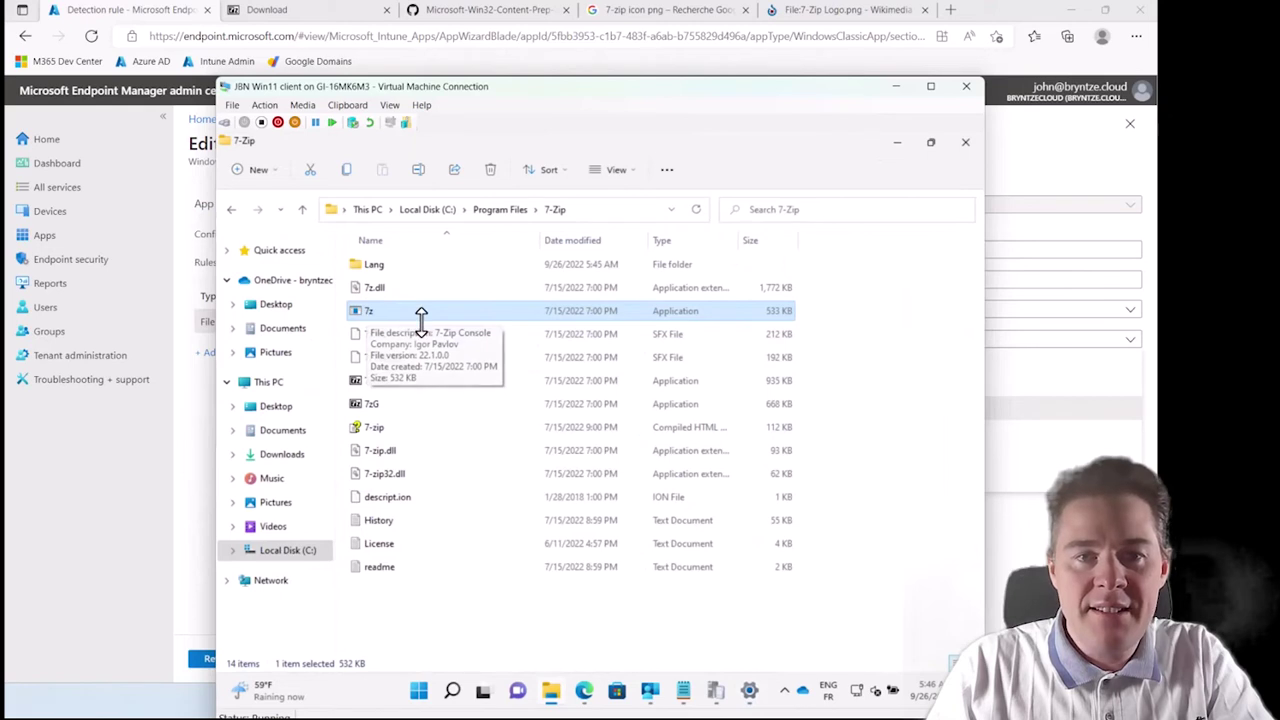
- Set the detection rule's file to 7z.exe and check 7z.exe's actual file version (22.1.0.0)
click(1070, 176)
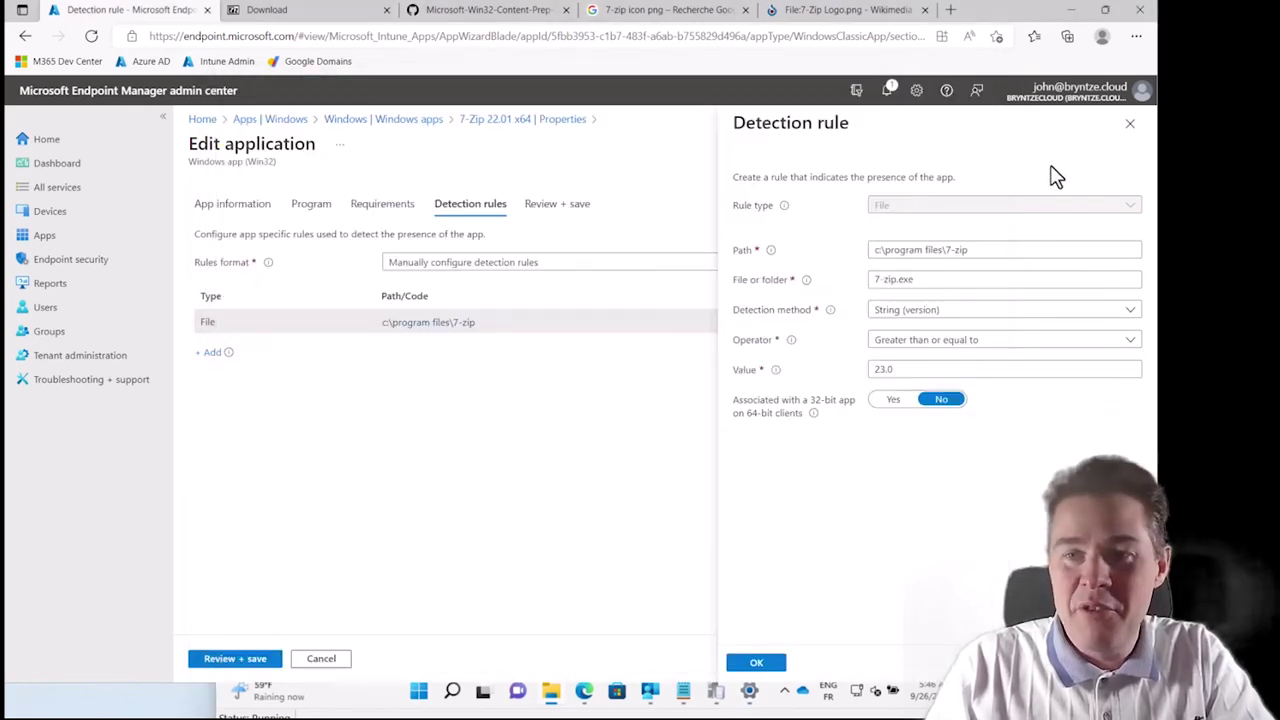
click(895, 280)
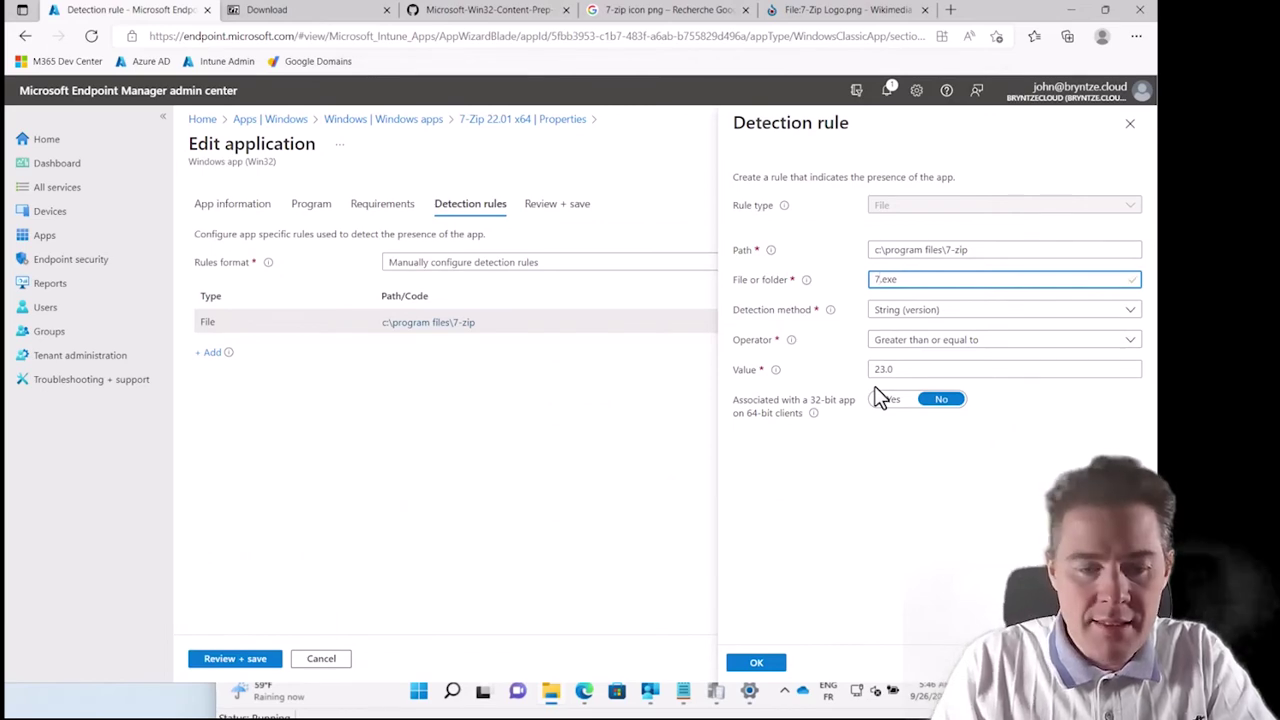
key(alt+Tab)
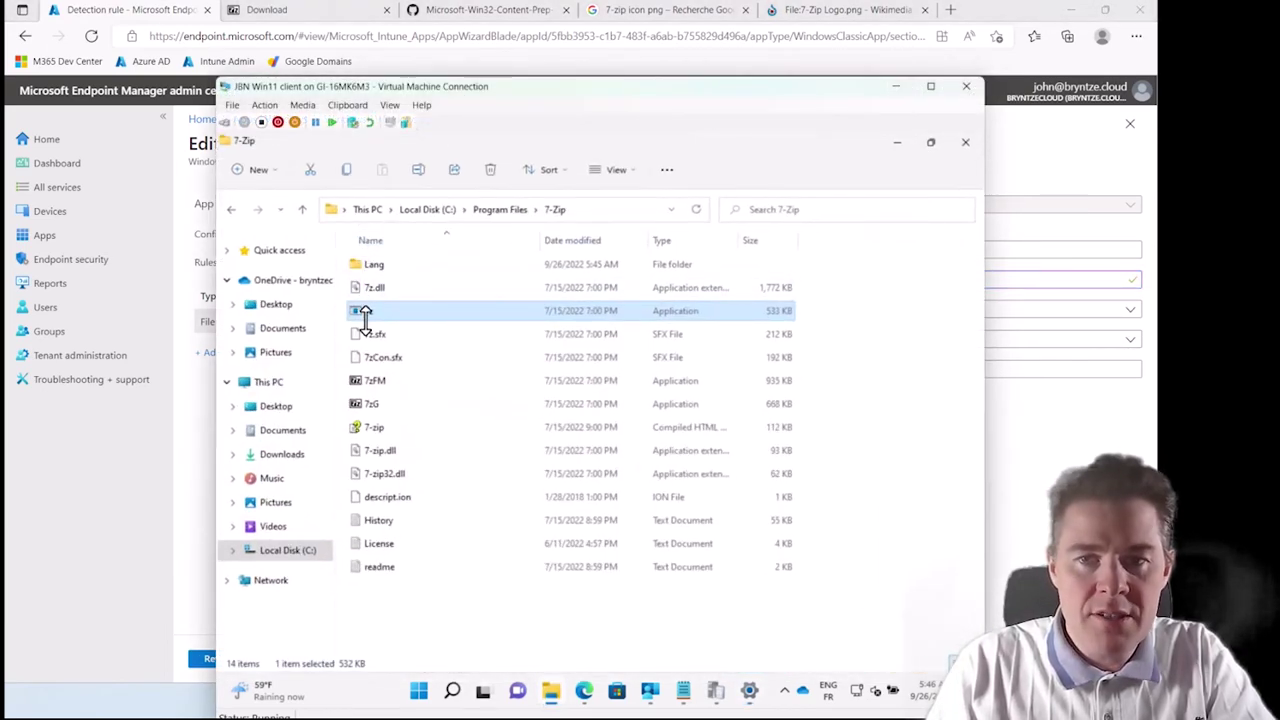
right_click(365, 314)
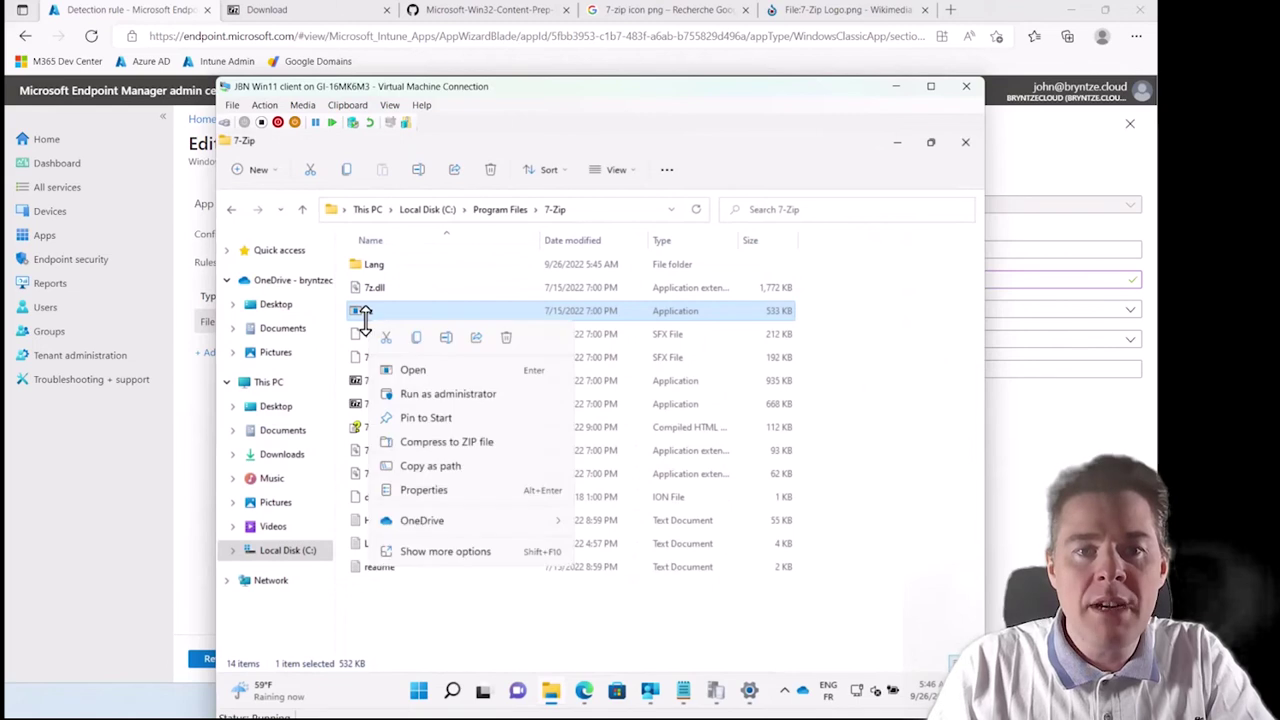
click(418, 490)
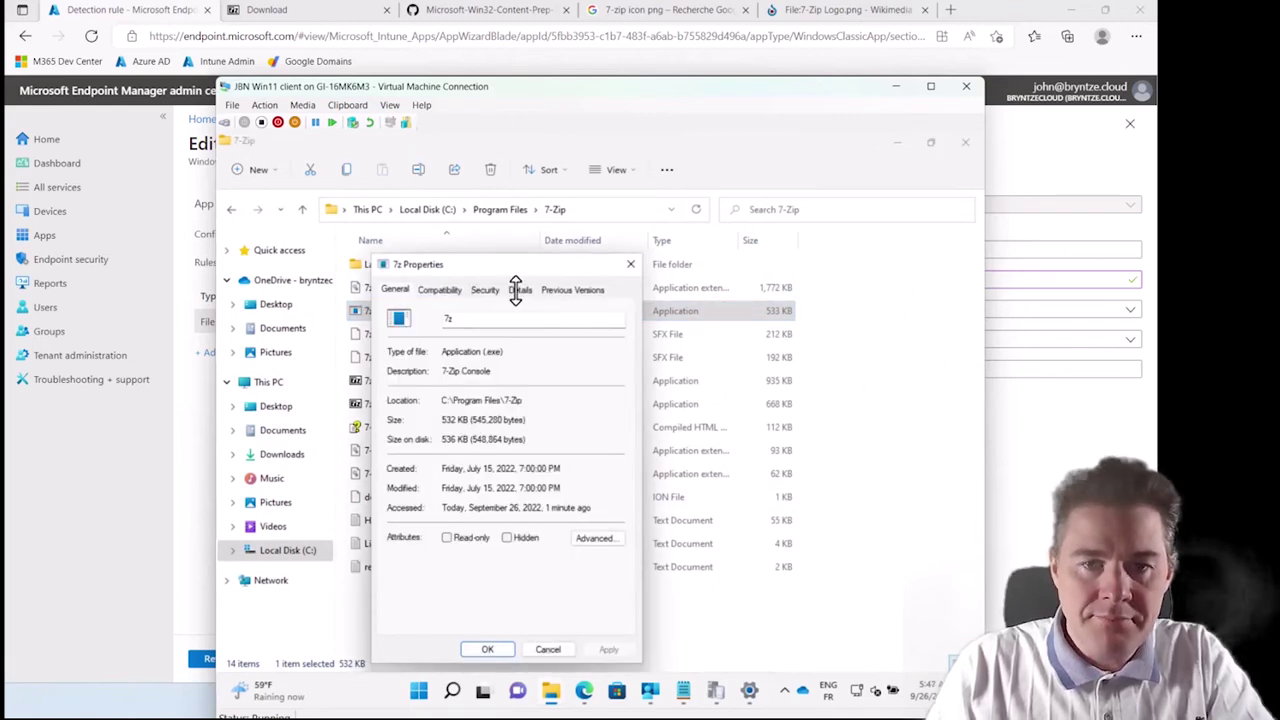
click(517, 289)
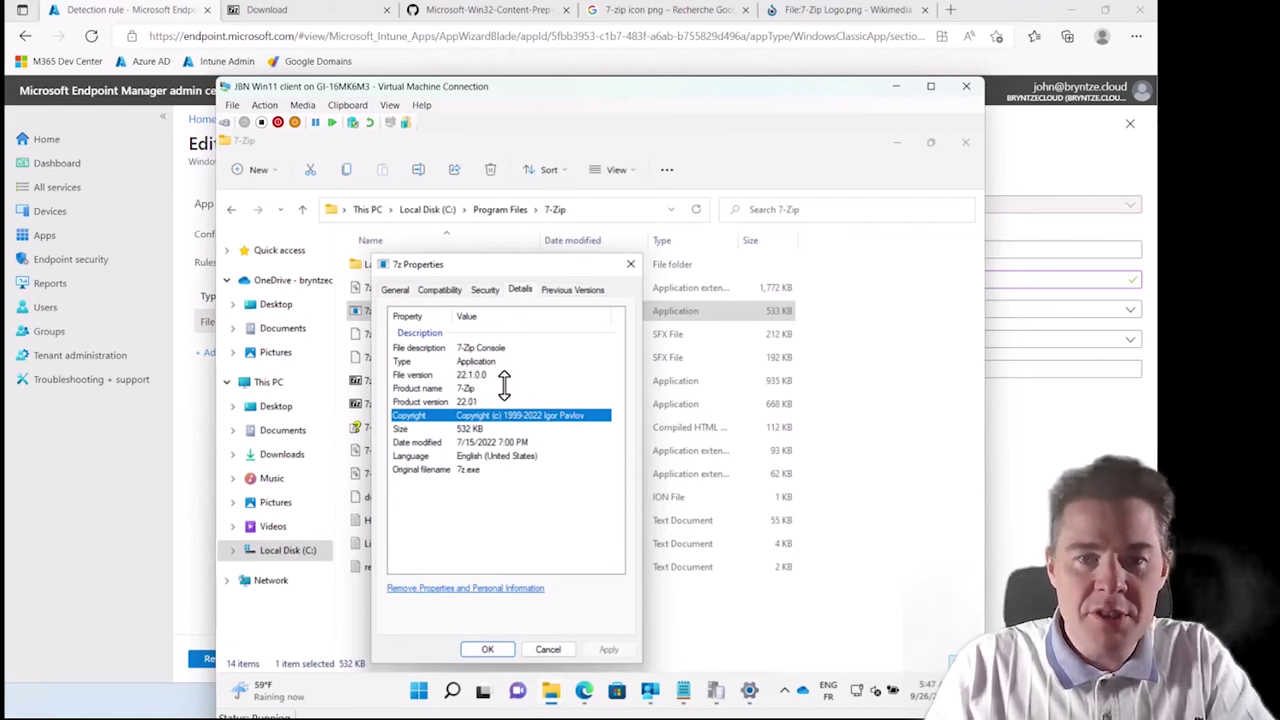
click(1016, 369)
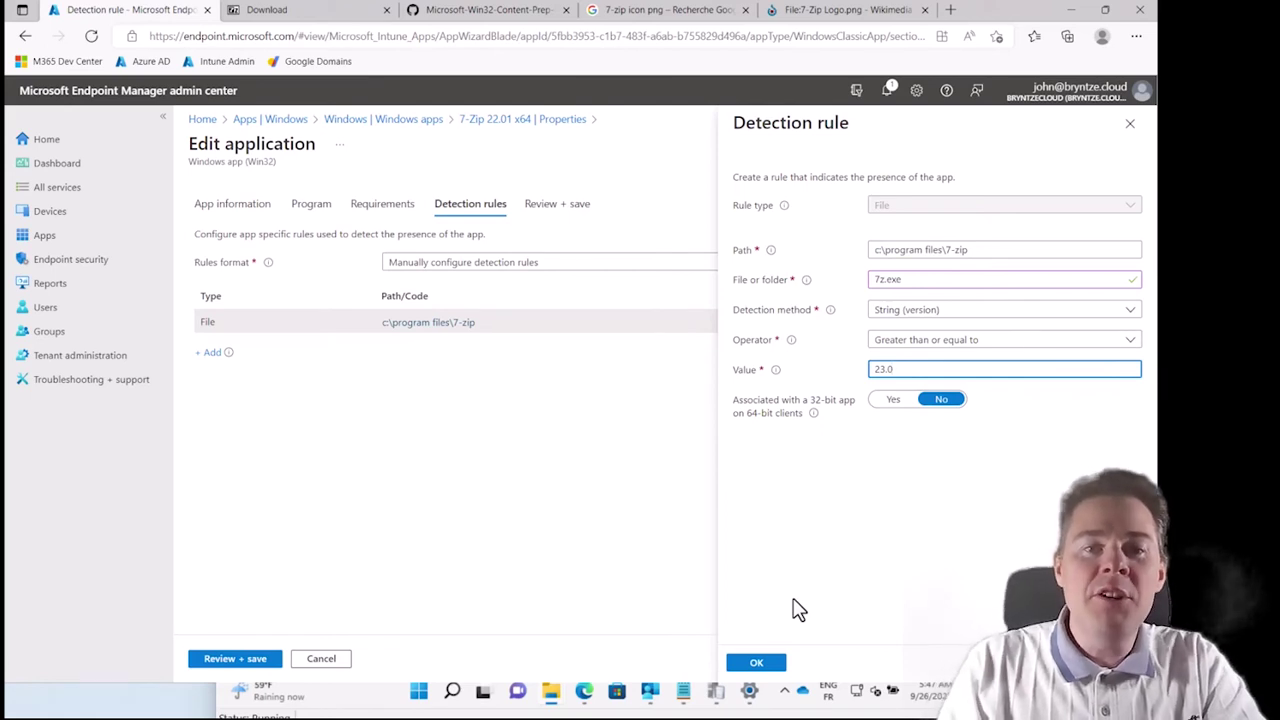
- Bring up the VM's 7-Zip folder window and go up to the C: drive
click(549, 700)
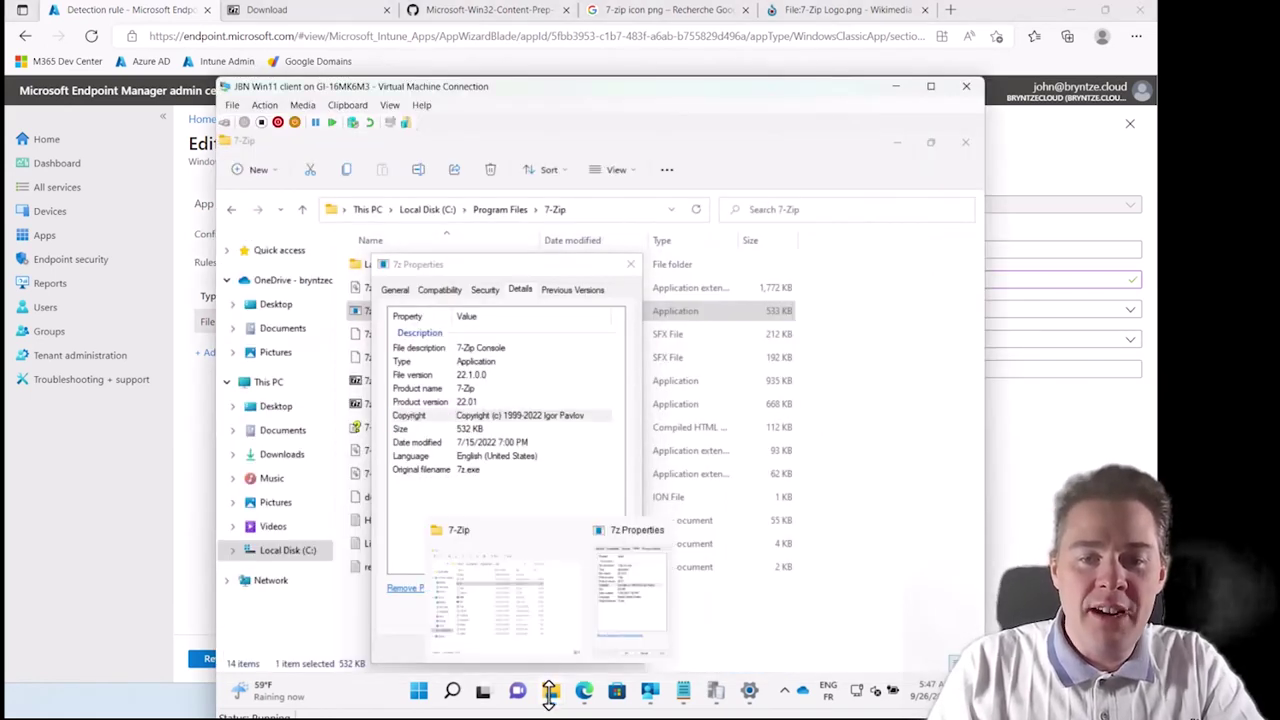
click(500, 600)
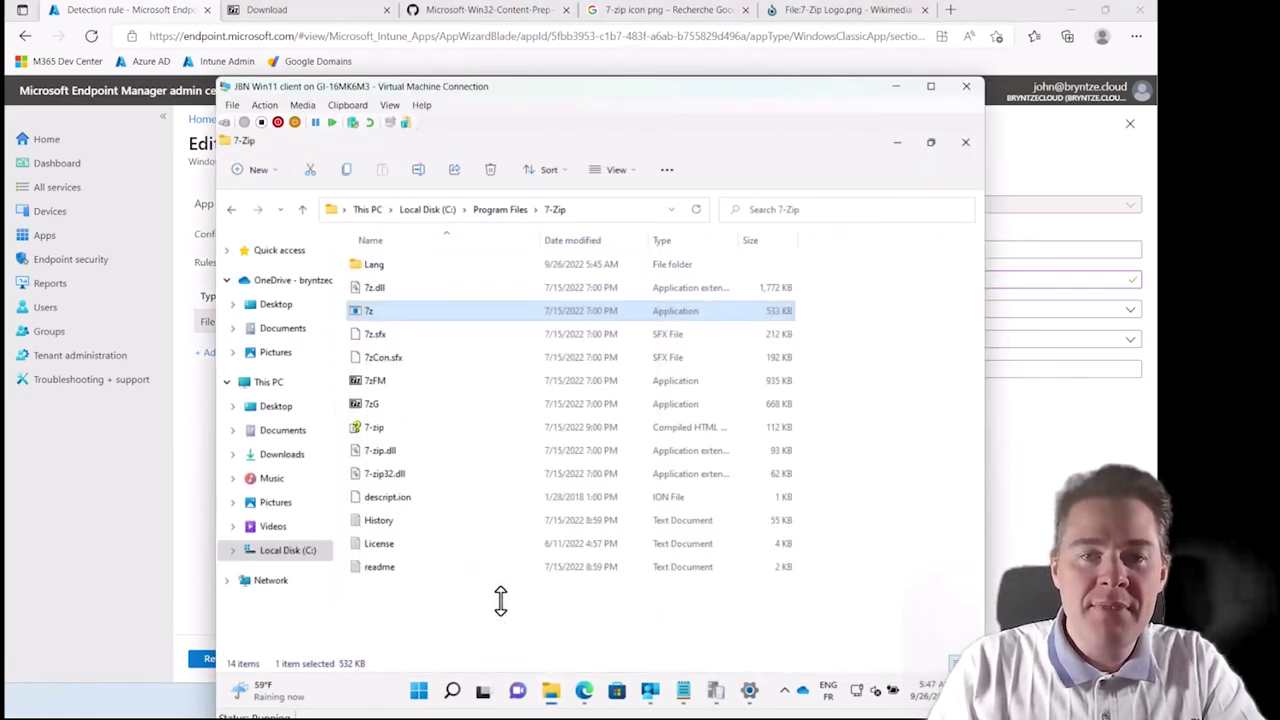
click(428, 210)
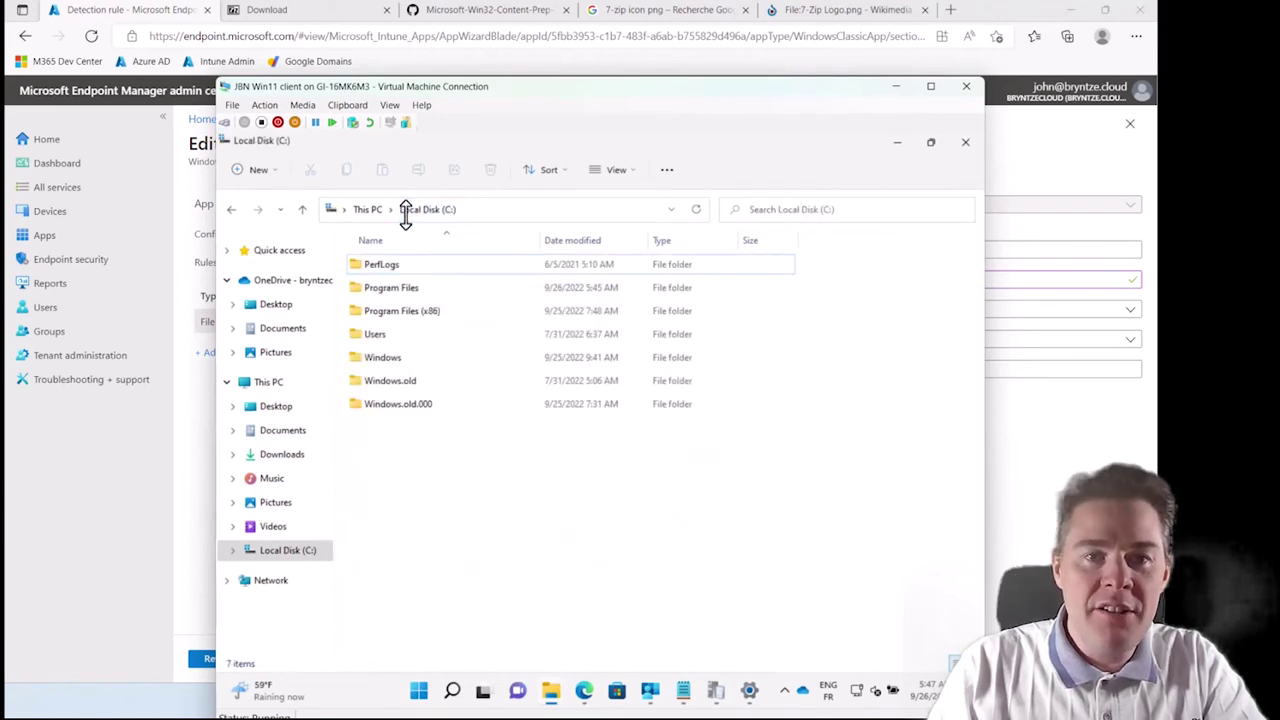
- Navigate to C:\ProgramData\Microsoft\IntuneManagementExtension\Logs, then back up to the Microsoft folder
click(487, 210)
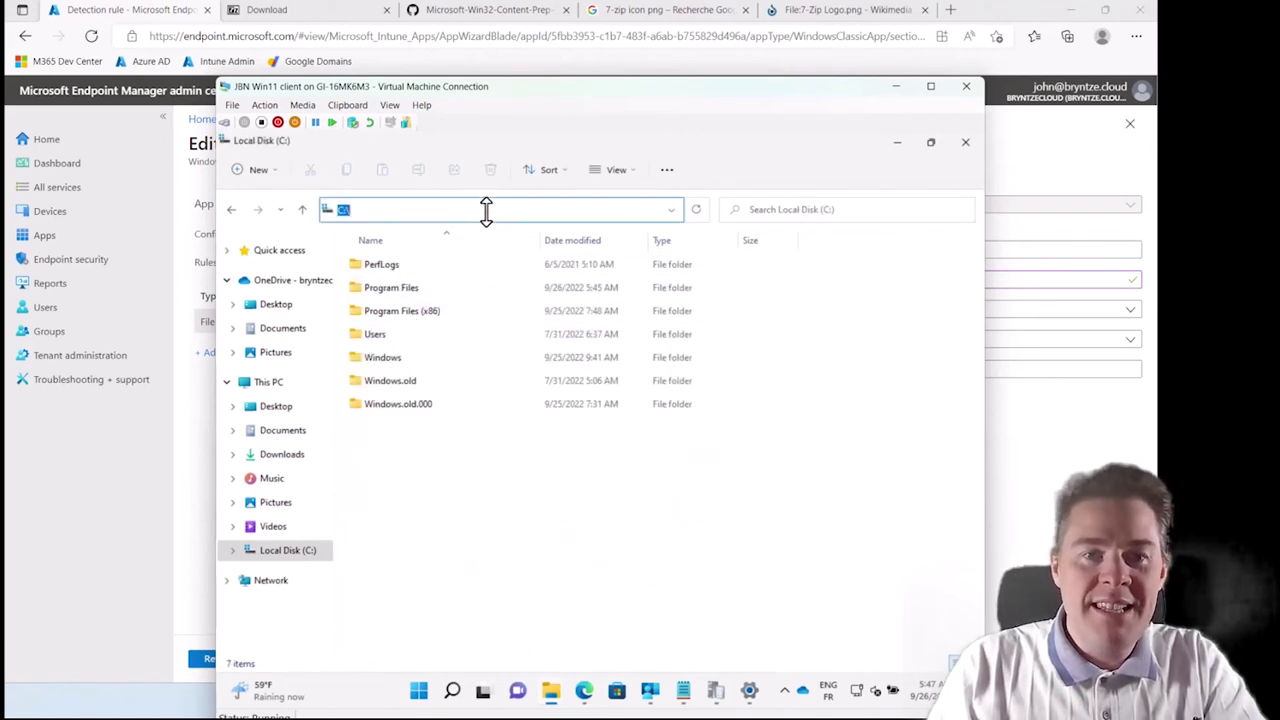
click(490, 210)
text(progr)
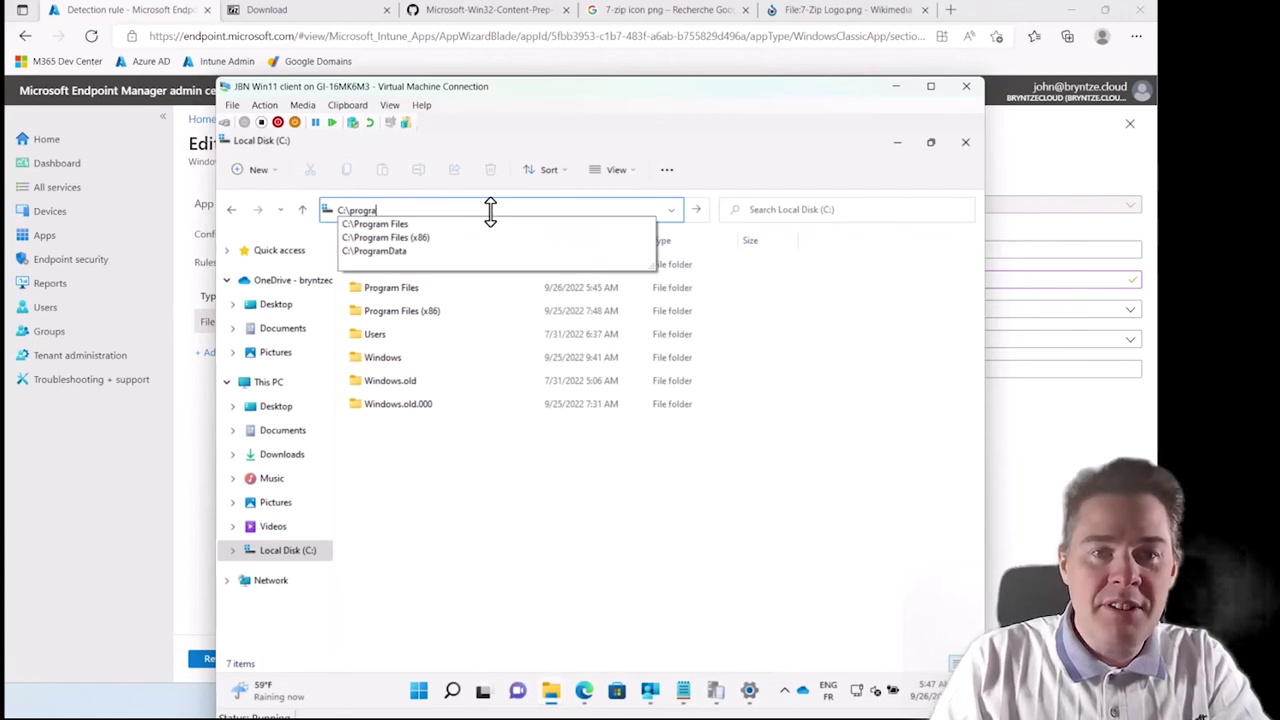
text(a)
key(Down)
key(Down)
key(Down)
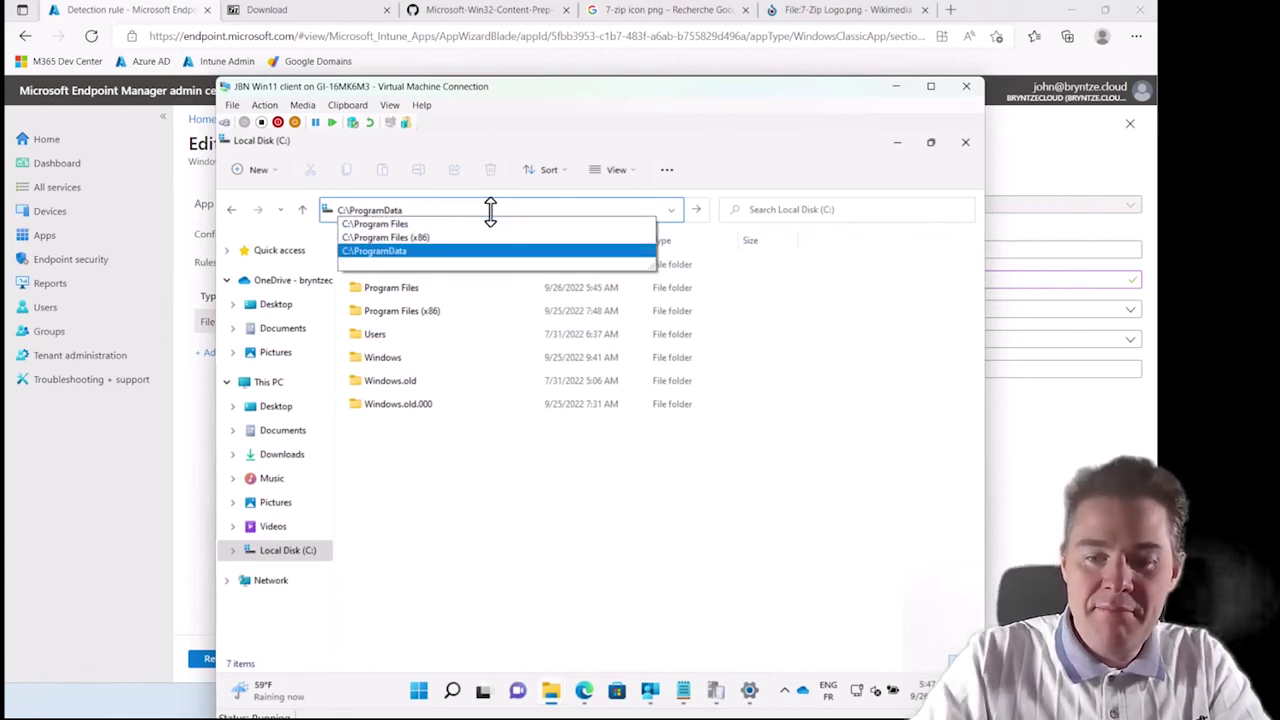
text(\mic)
key(Down)
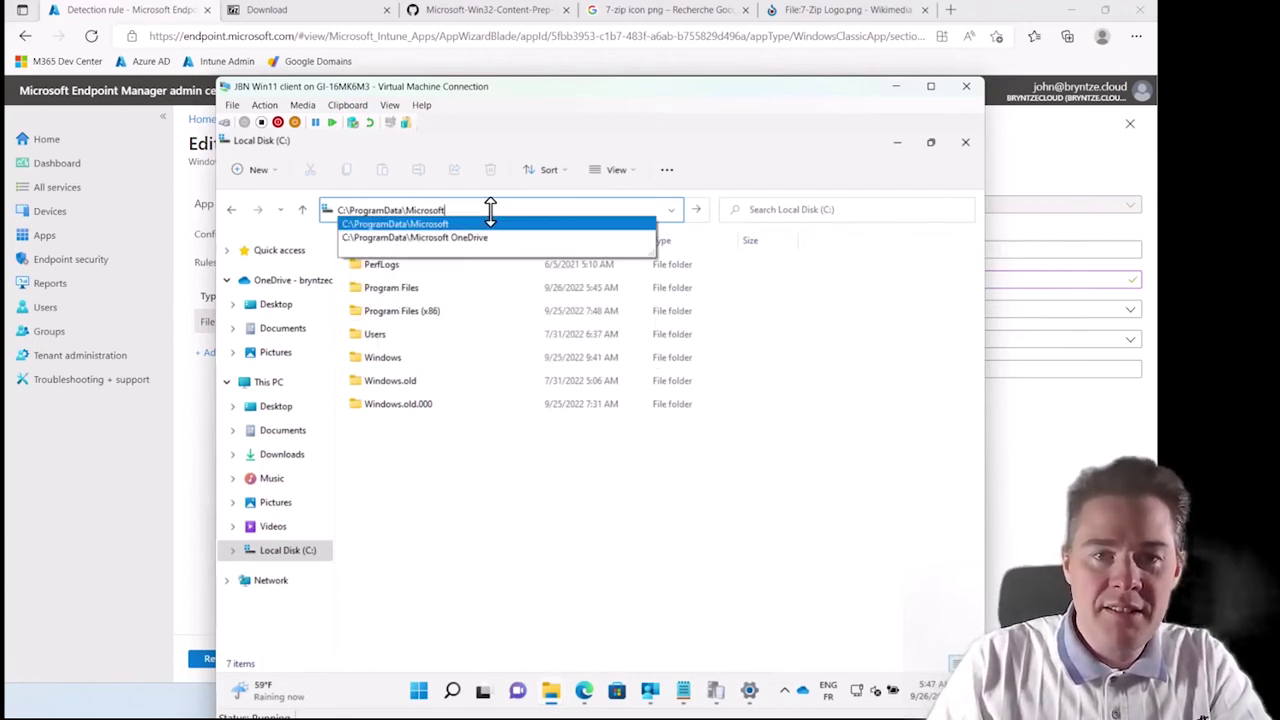
text(\)
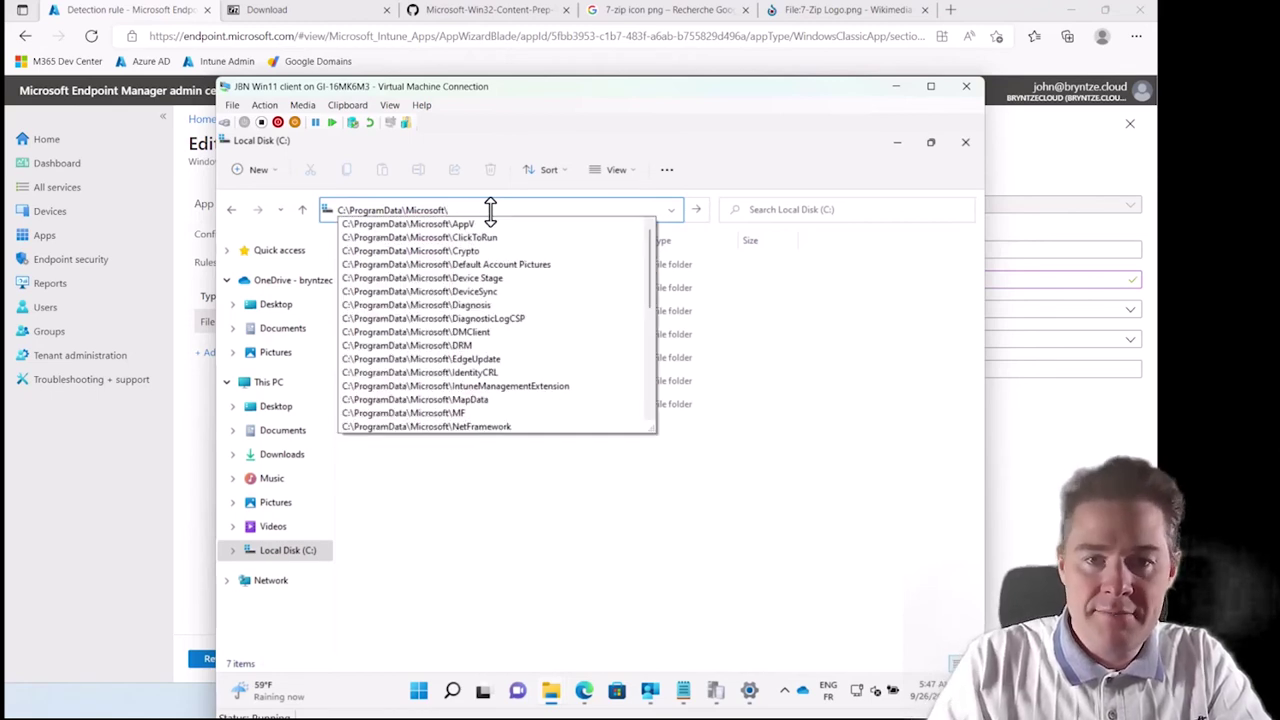
text(in)
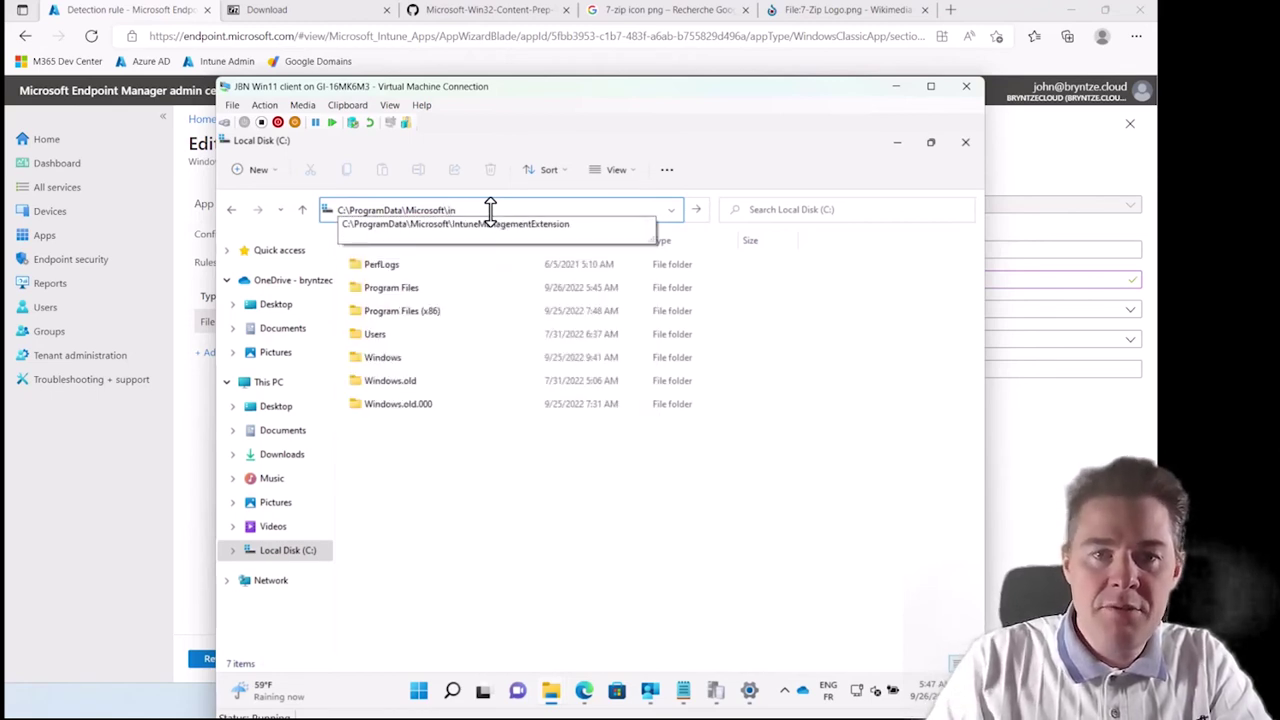
key(Down)
text(\)
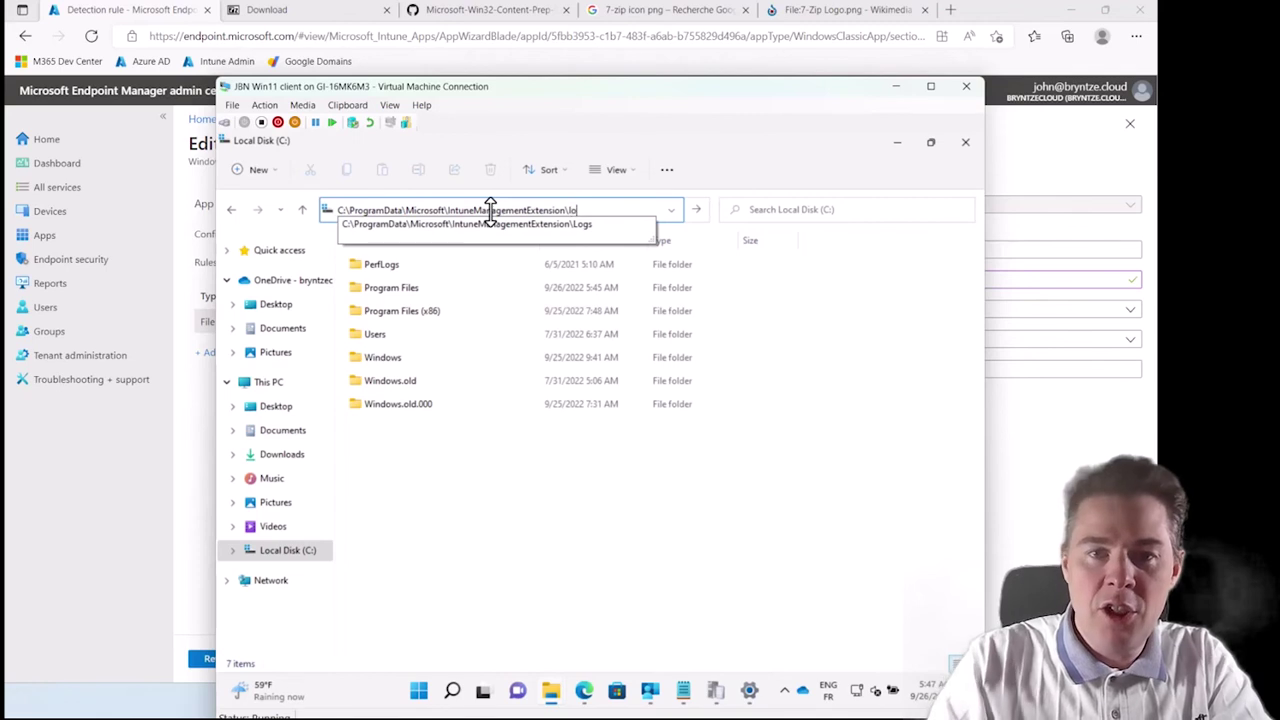
key(Return)
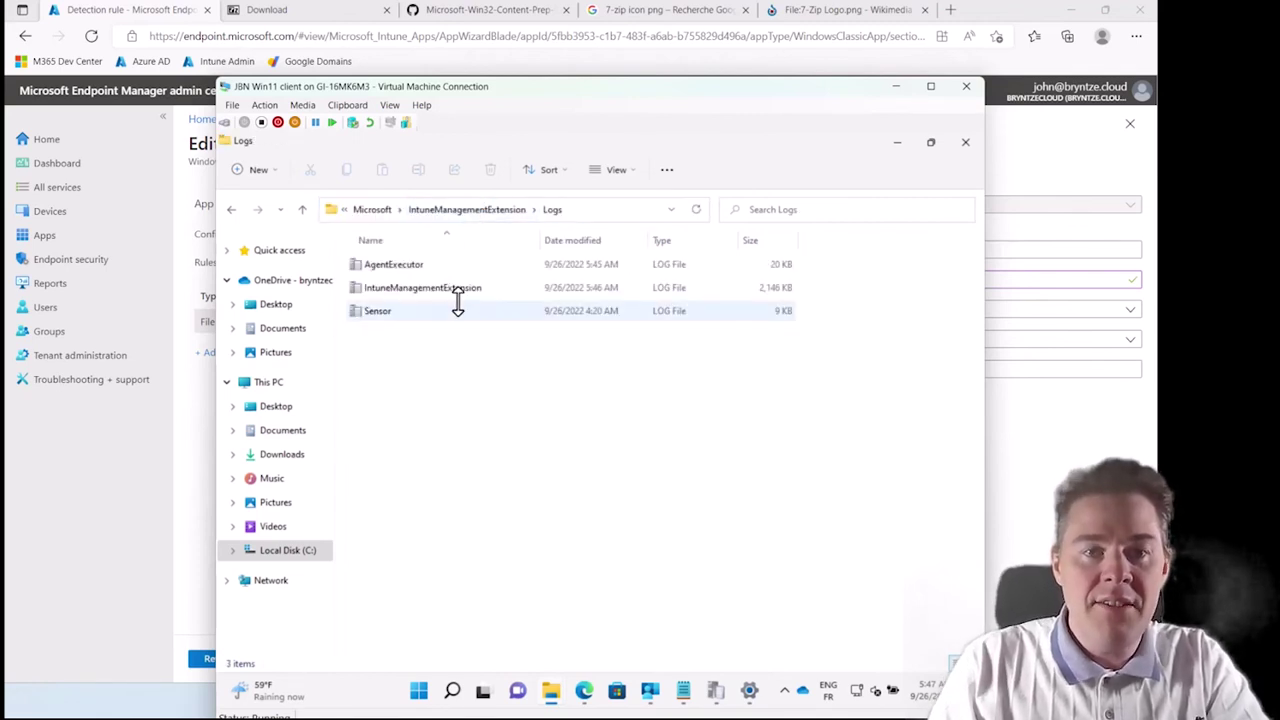
click(368, 210)
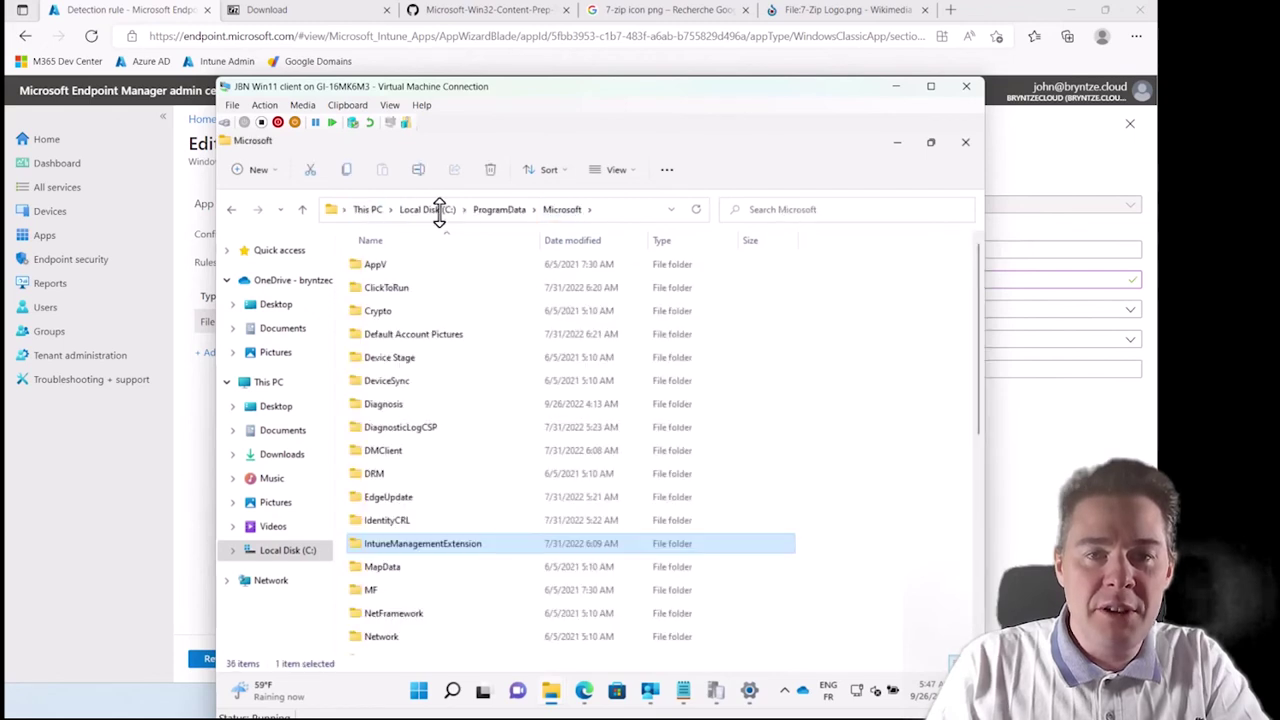
- Open Install-7Zip22.01x64.log from ProgramData\JBNLogs in CMTrace
click(493, 210)
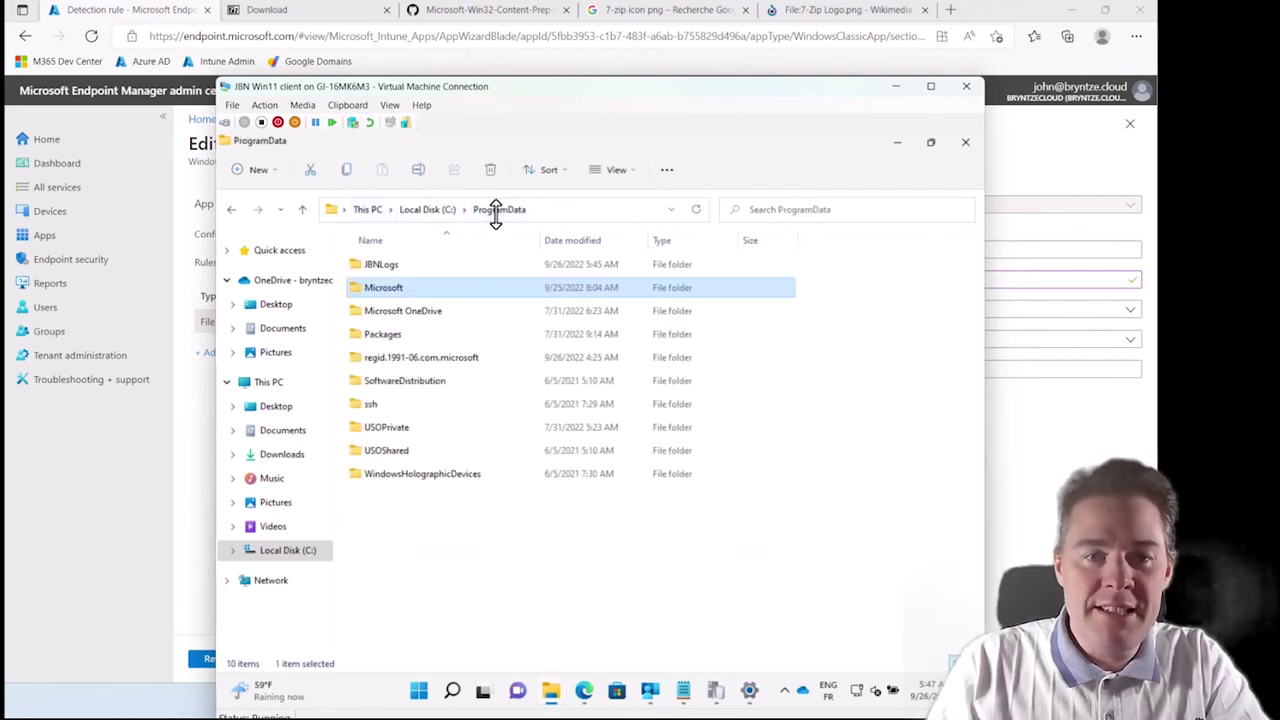
double_click(380, 264)
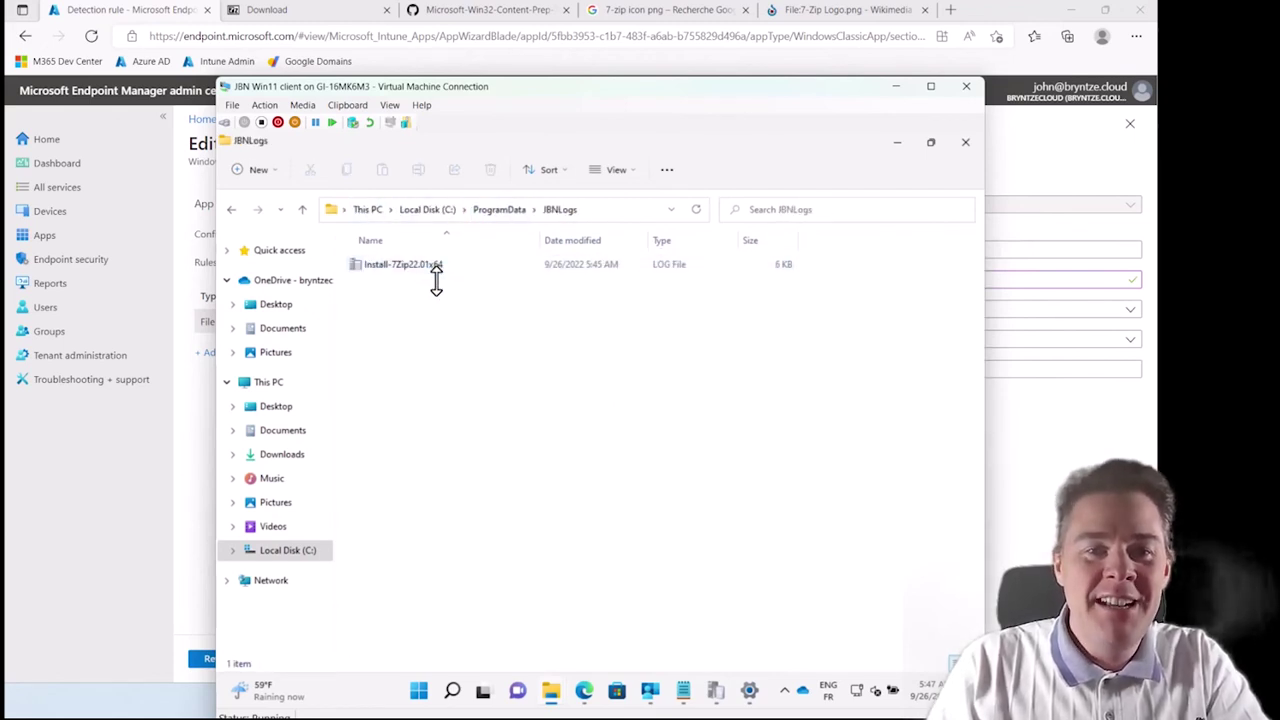
double_click(386, 264)
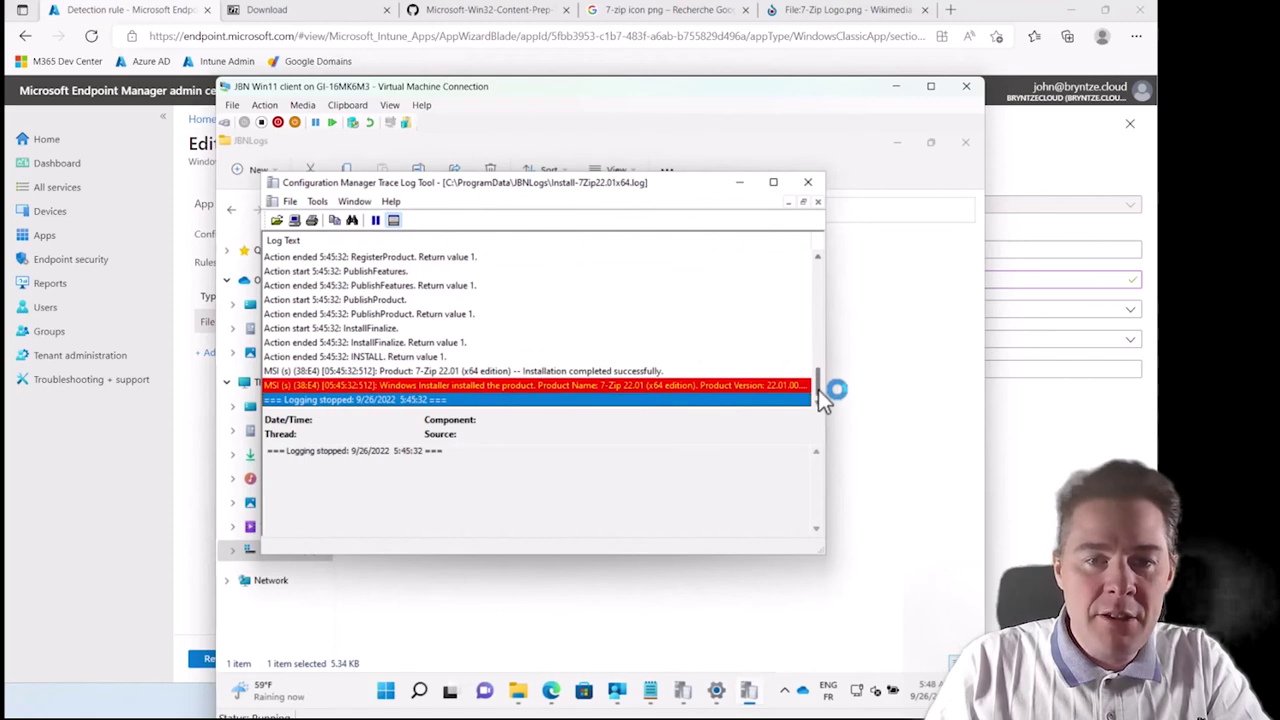
- Confirm the Windows Installer lines report 7-Zip 22.01 installed with status 0, then close CMTrace
click(643, 389)
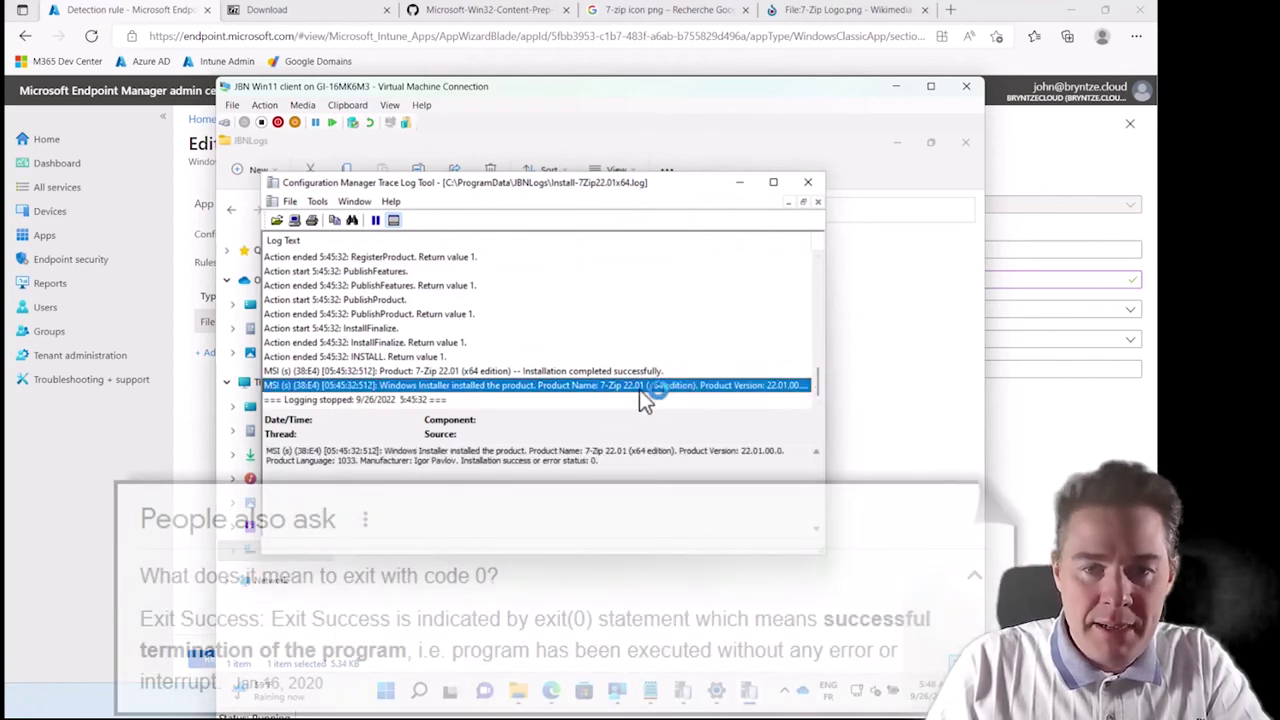
drag(462, 460, 584, 461)
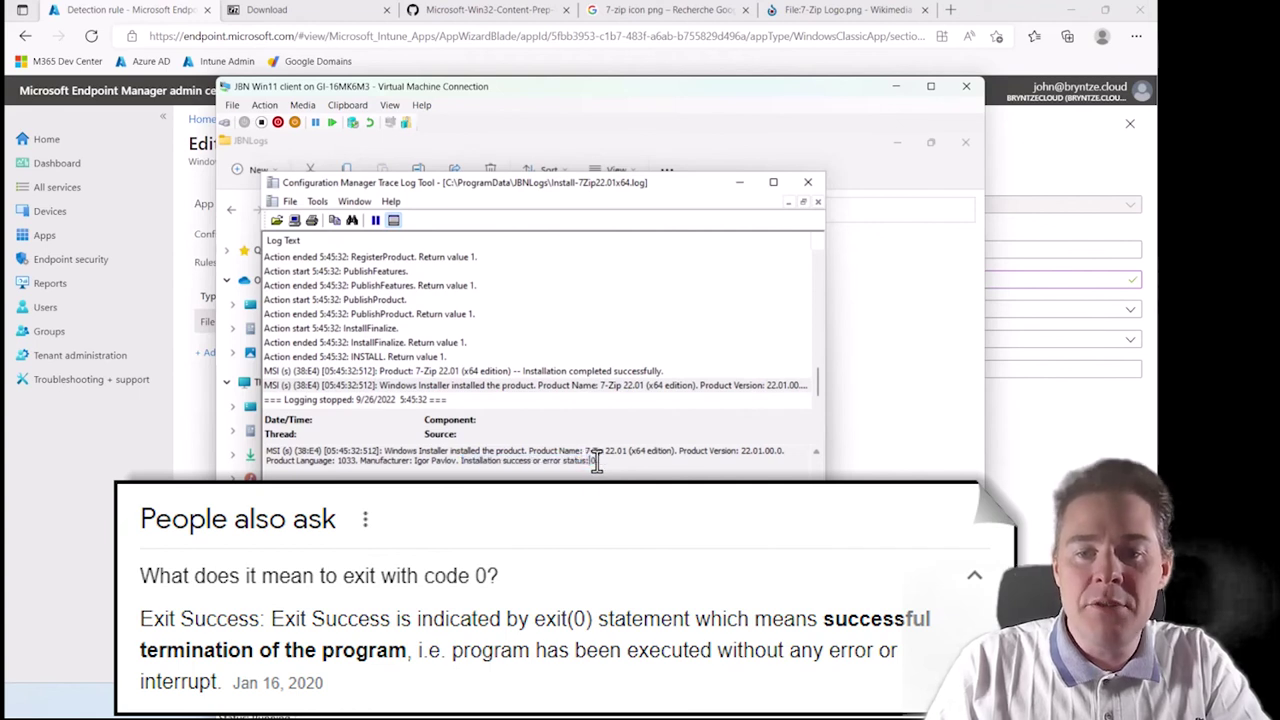
double_click(592, 461)
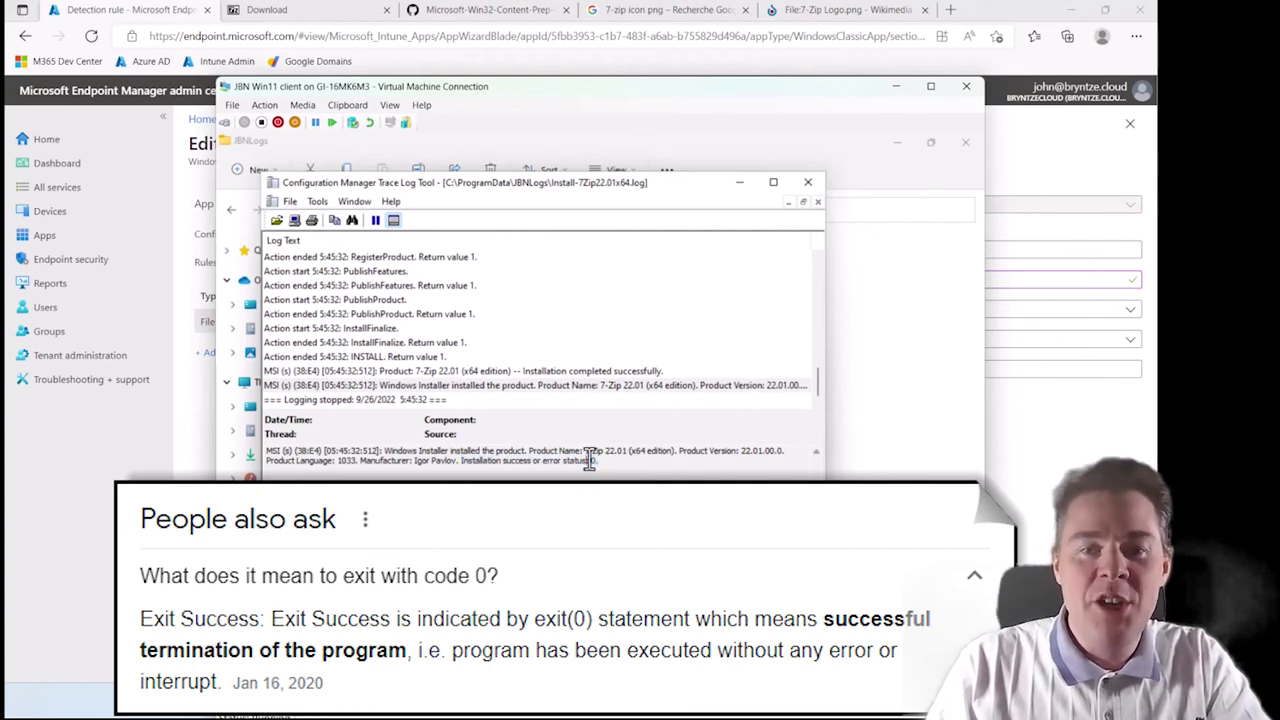
click(436, 373)
click(432, 387)
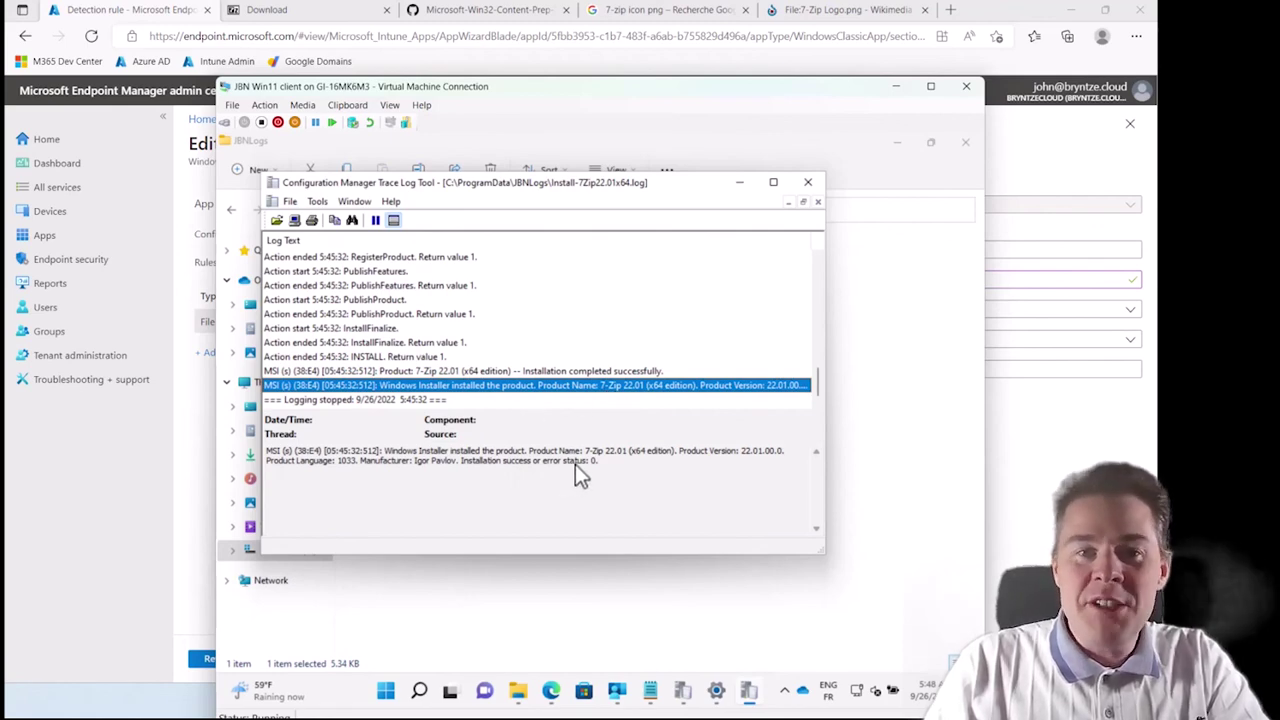
click(808, 182)
- Review the detection rule's 7z.exe file name and select its 23.0 version value
click(1031, 173)
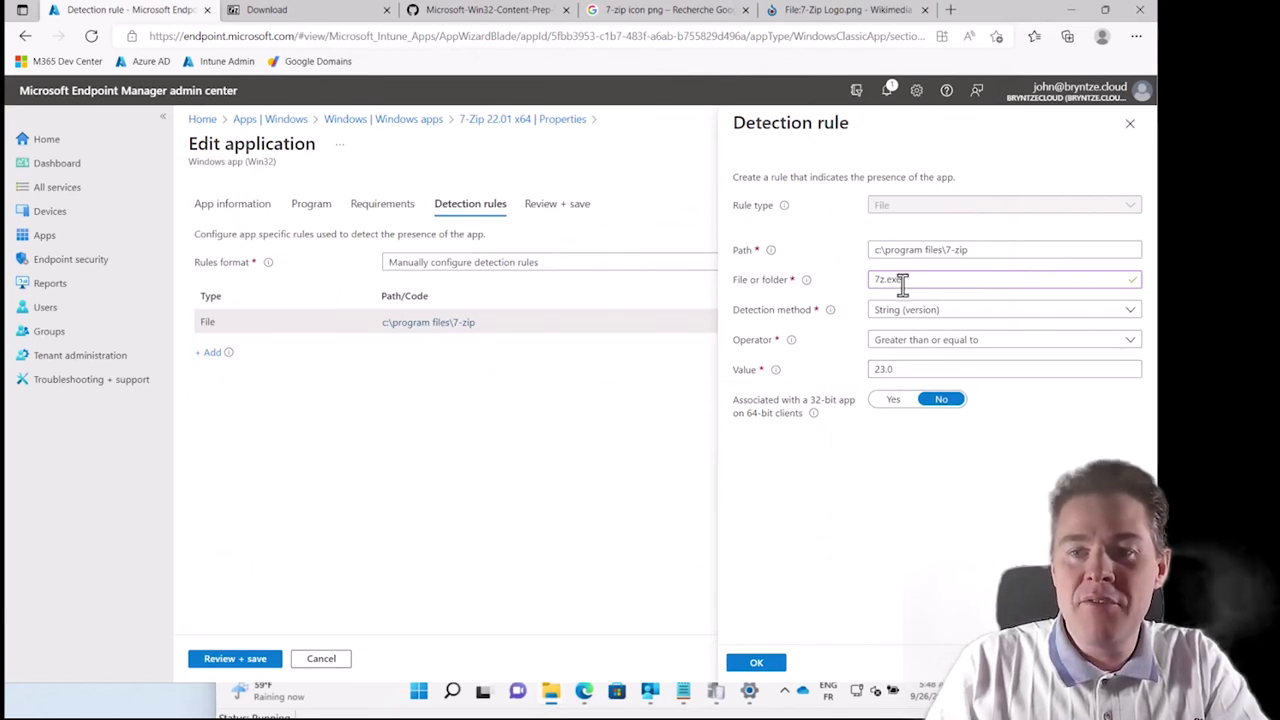
drag(905, 281, 858, 283)
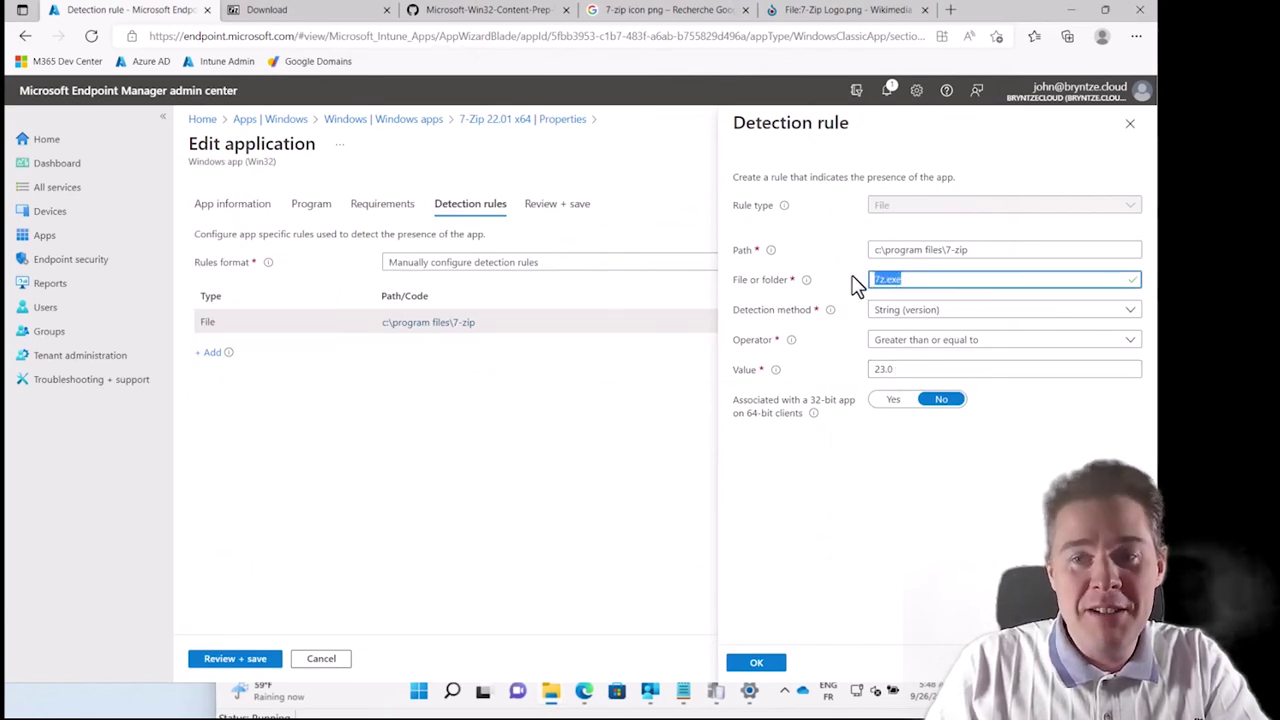
click(894, 369)
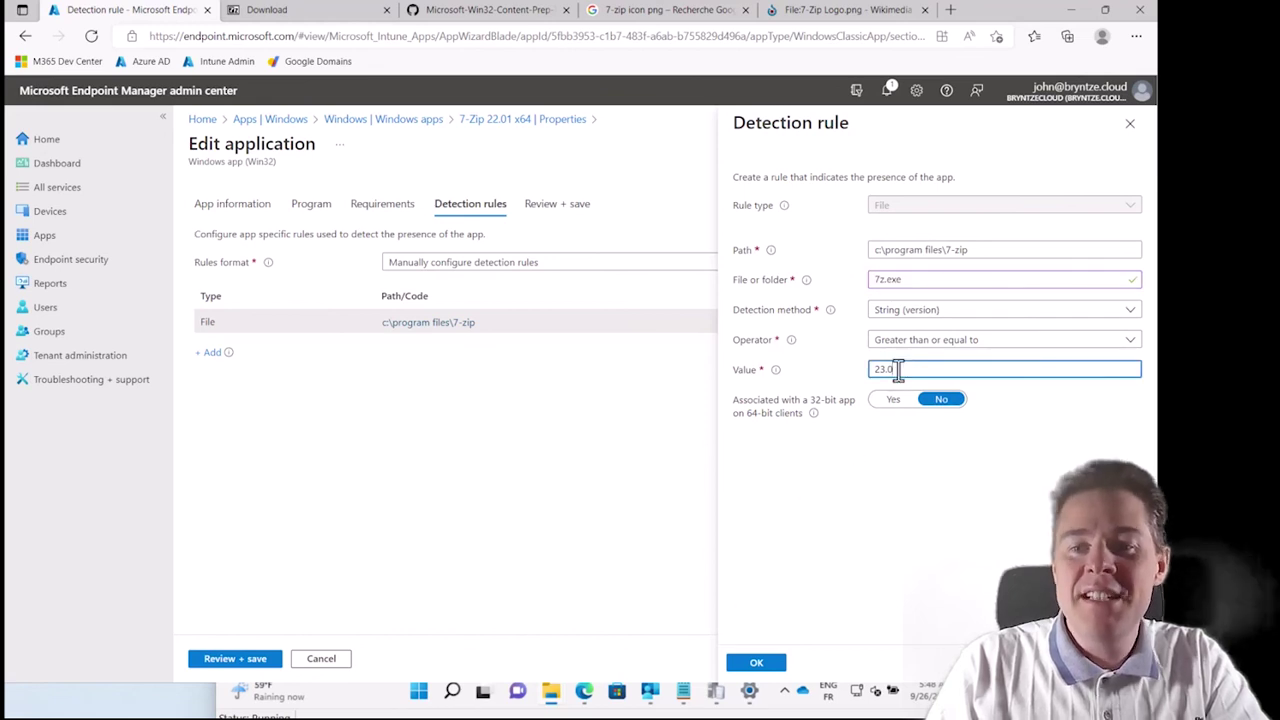
double_click(900, 369)
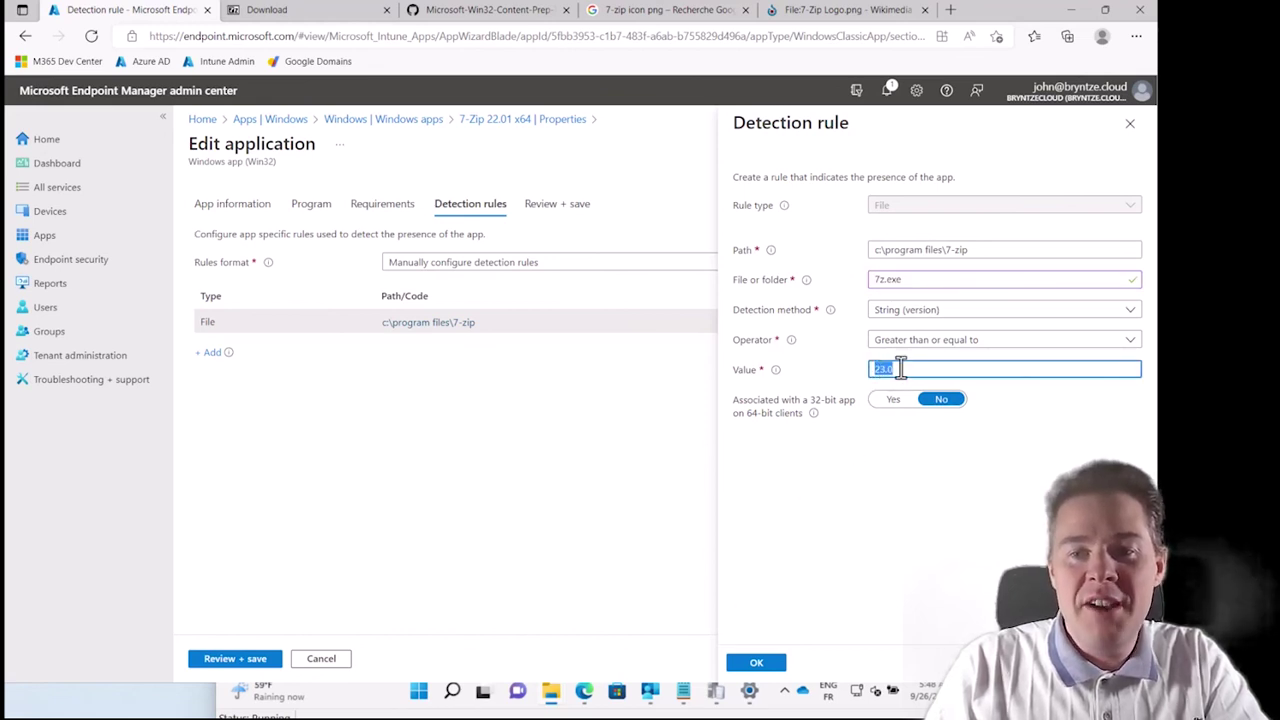